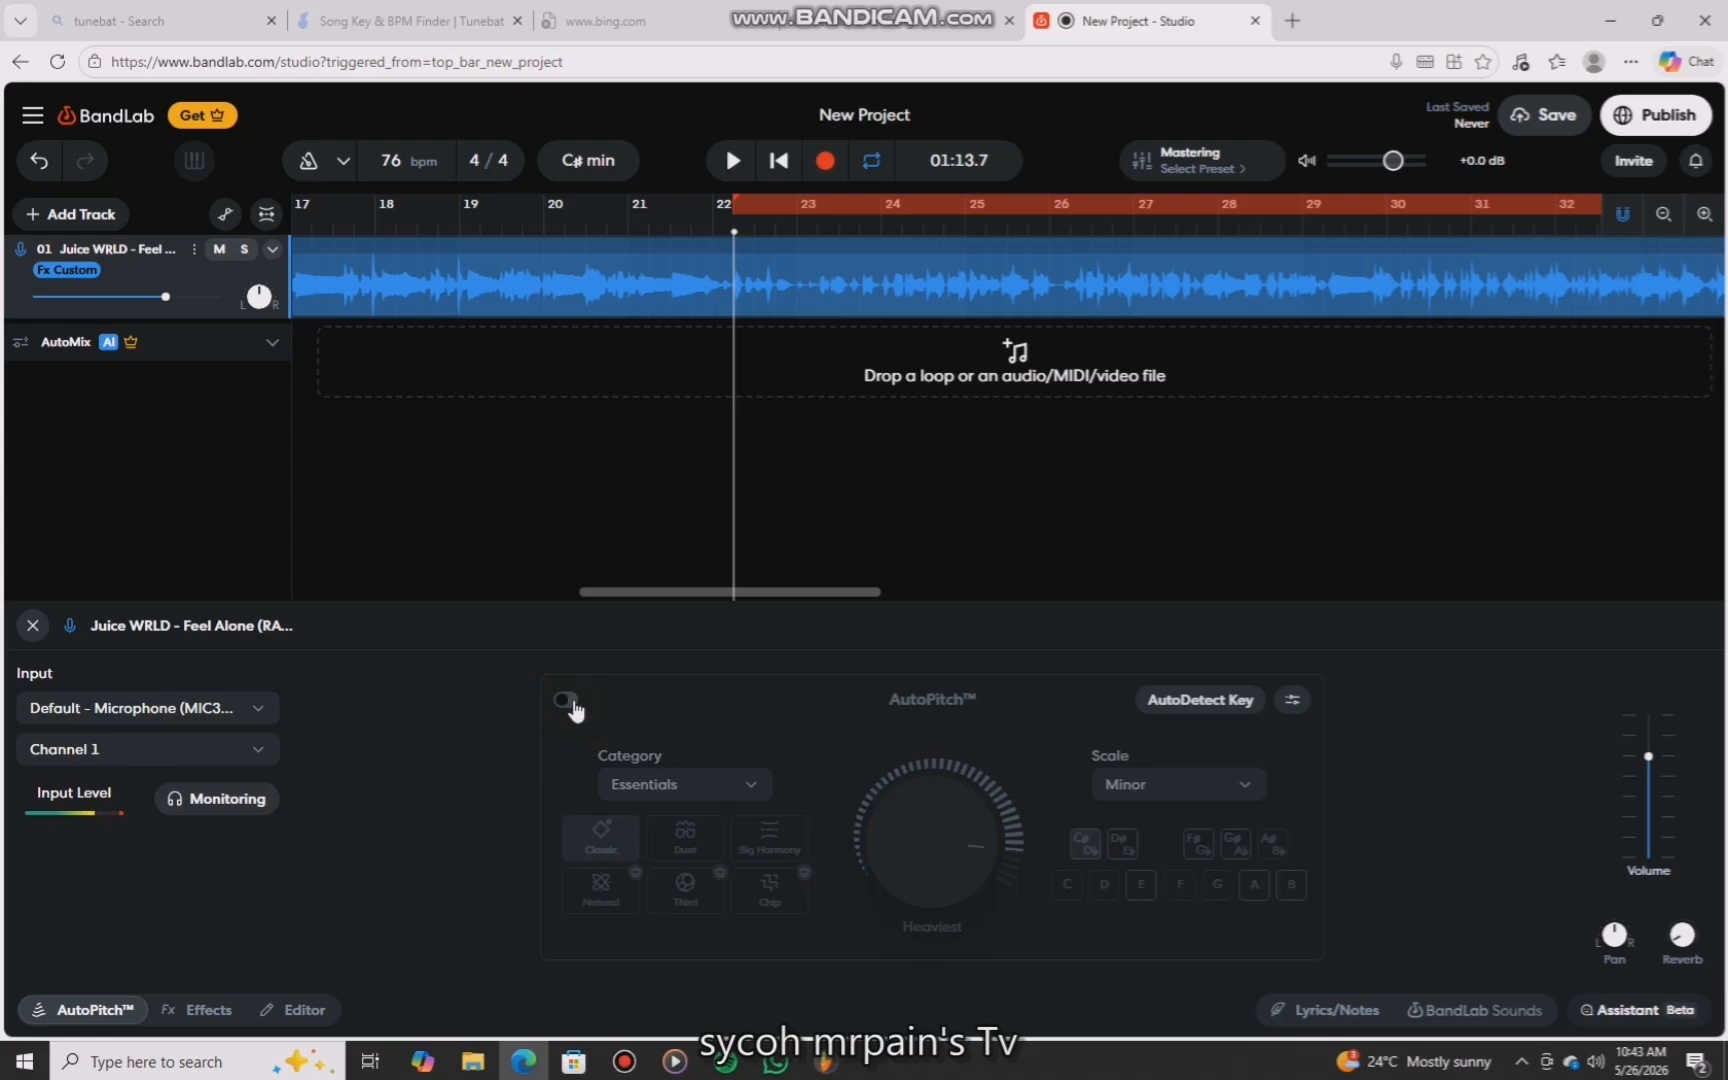
# Play the looped section of the vocal track with AutoPitch and effects off, then stop playback.
pyautogui.press('space')
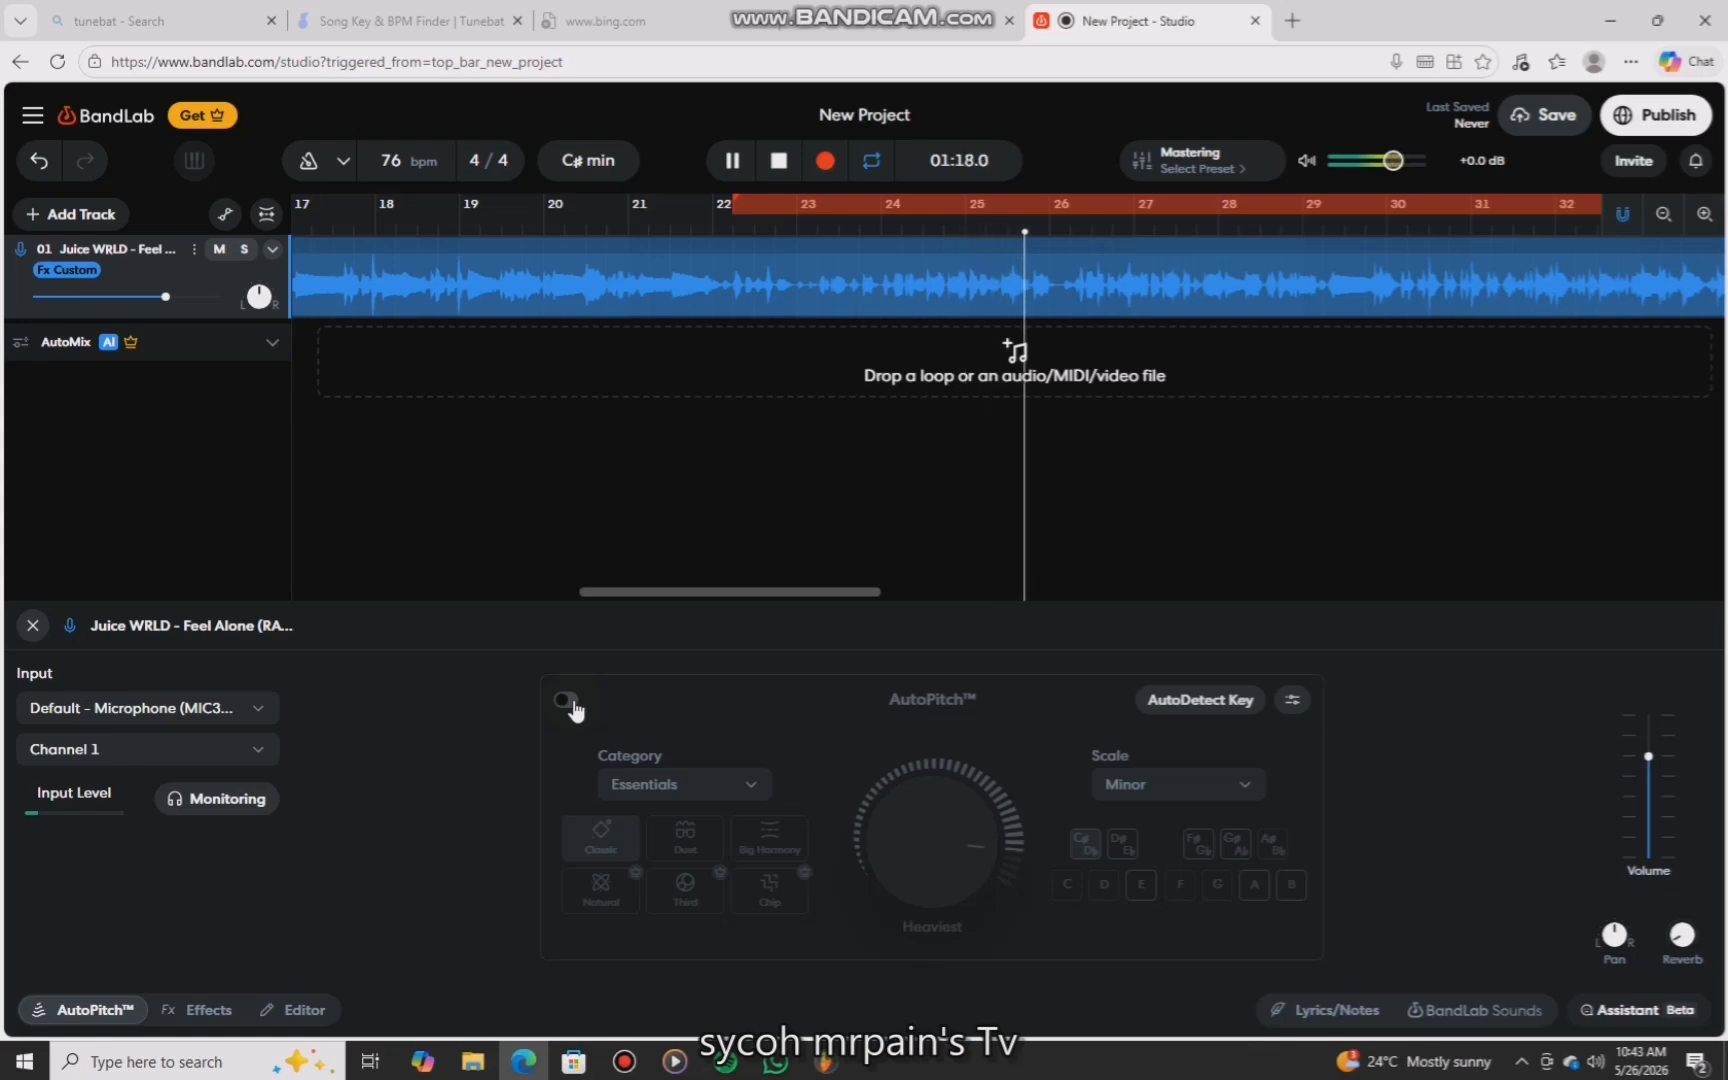
pyautogui.press('space')
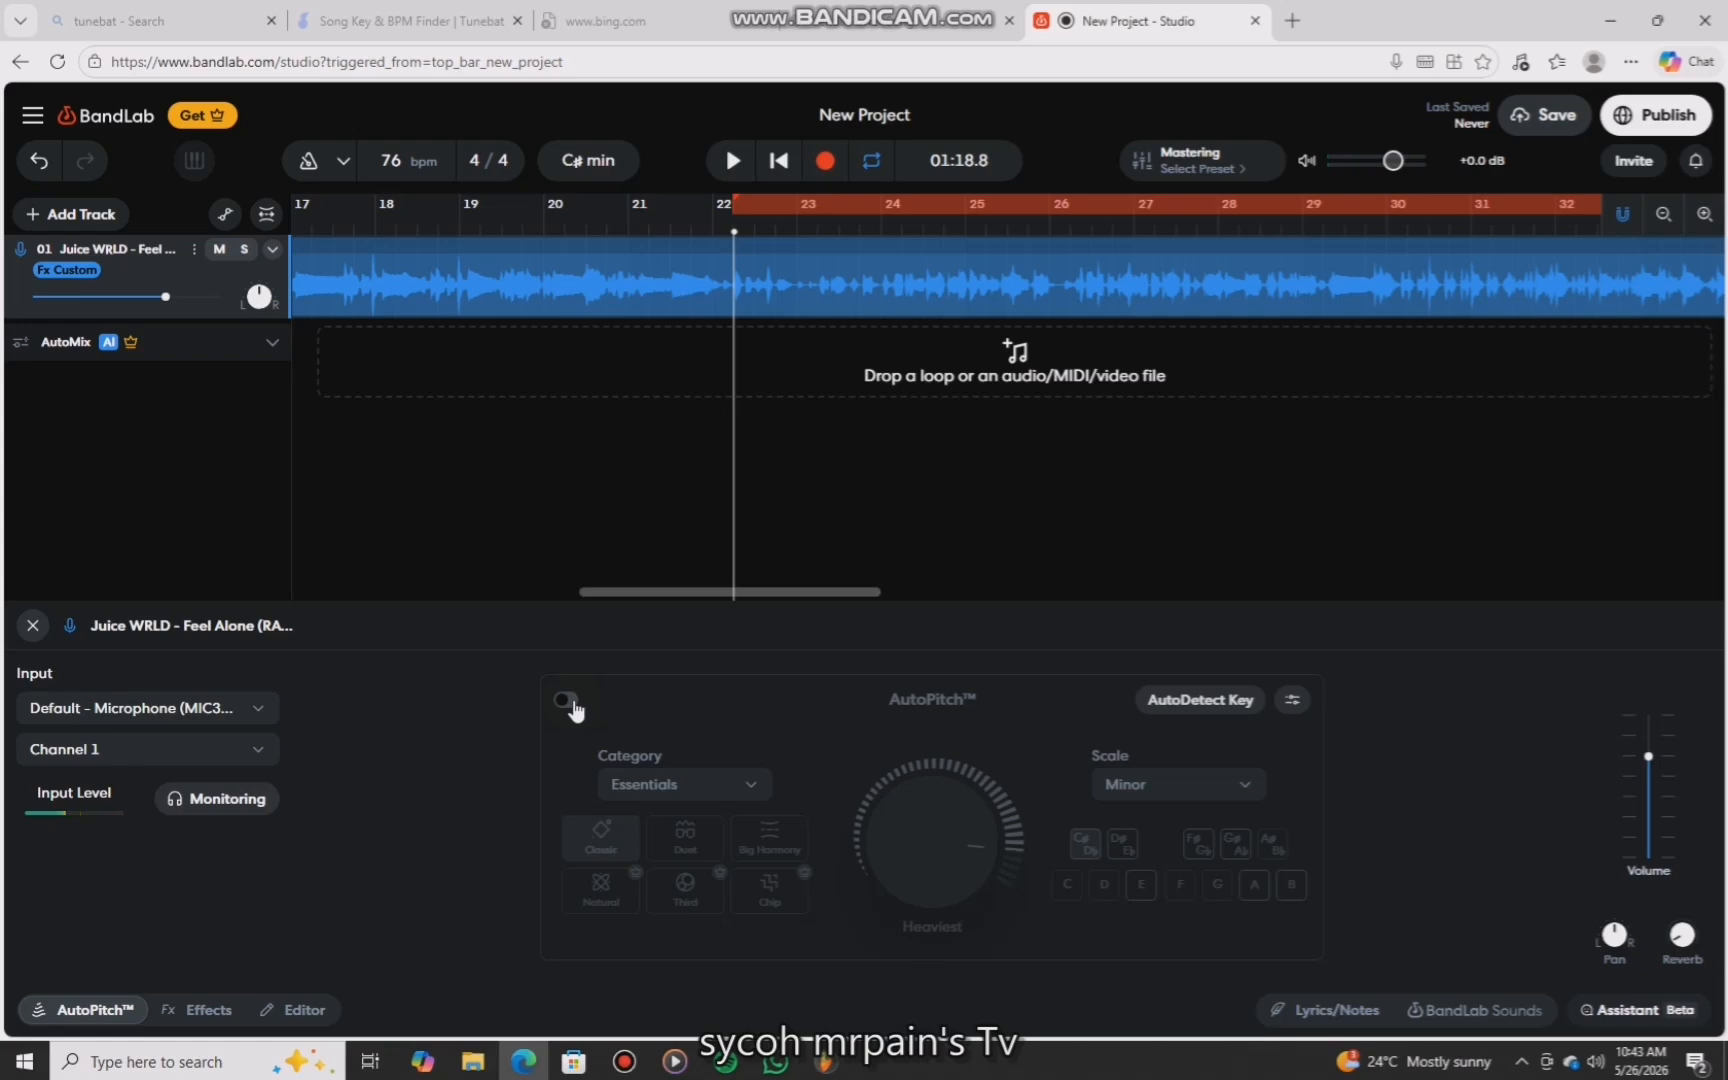
# Switch to Tunebat to view the Song Key & BPM Finder page, and return to the BandLab project.
pyautogui.click(440, 22)
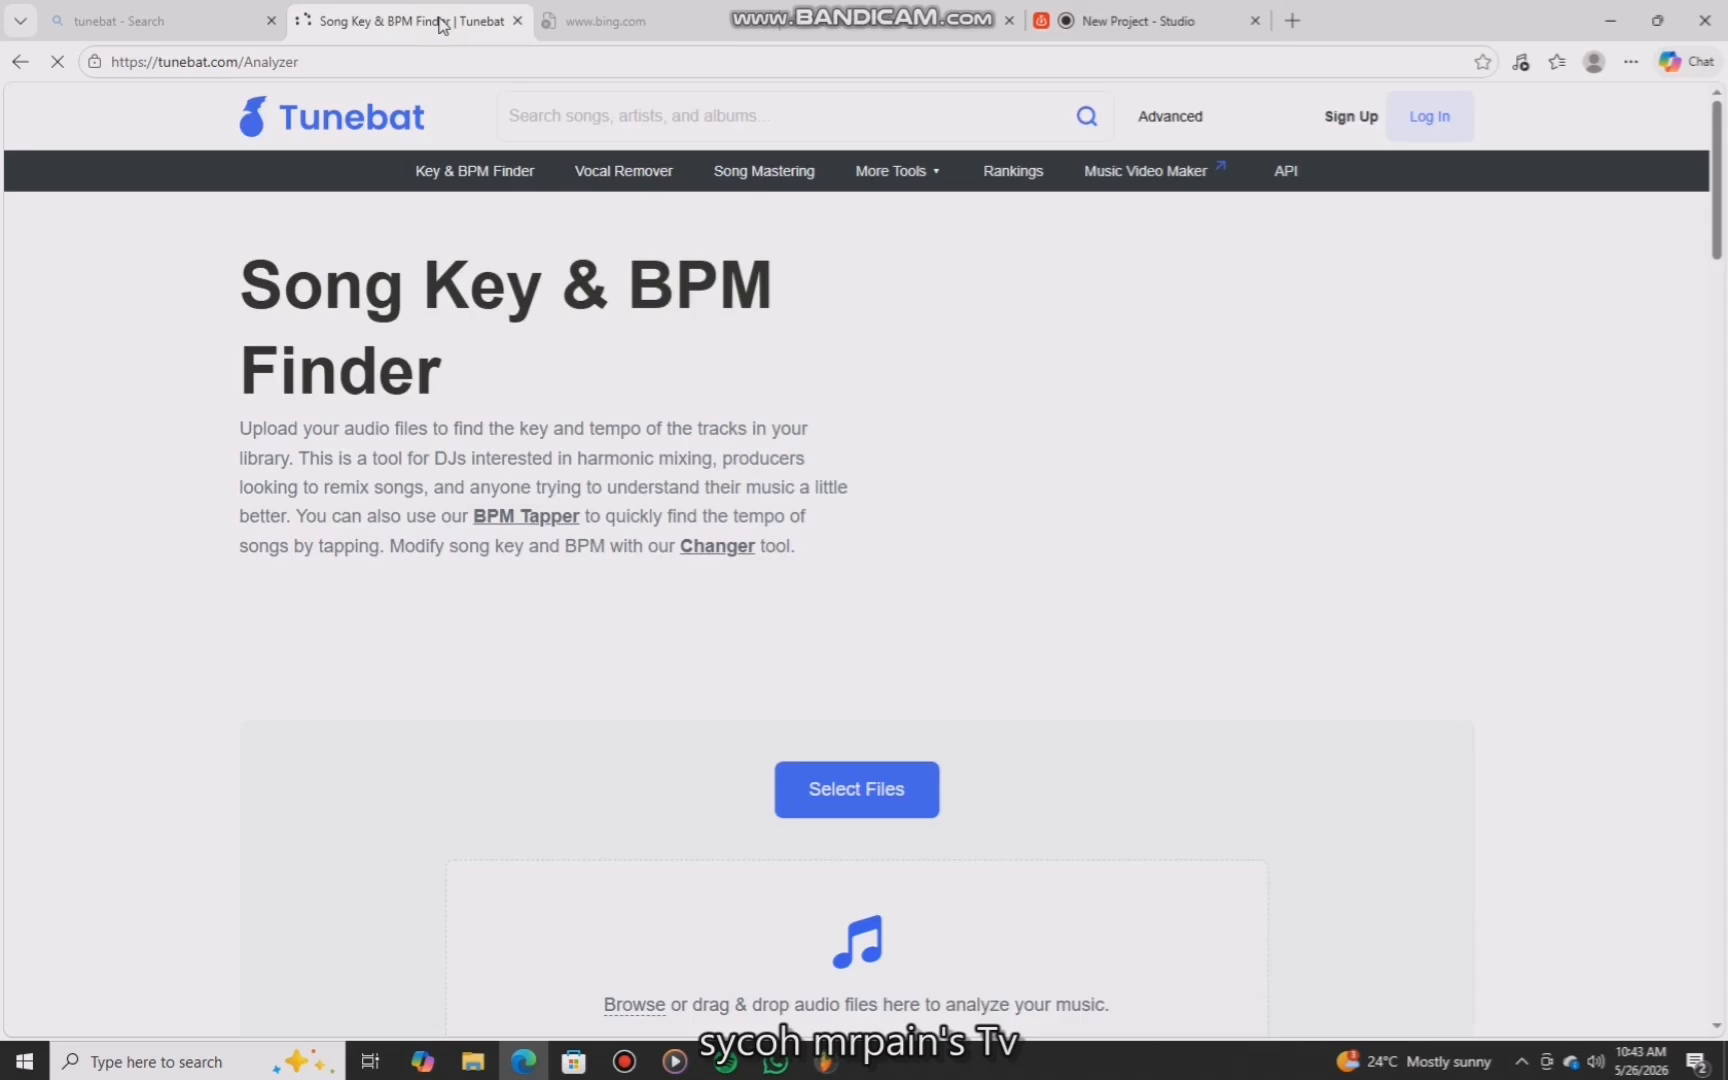
pyautogui.scroll(-4, 910, 690)
pyautogui.scroll(4, 983, 413)
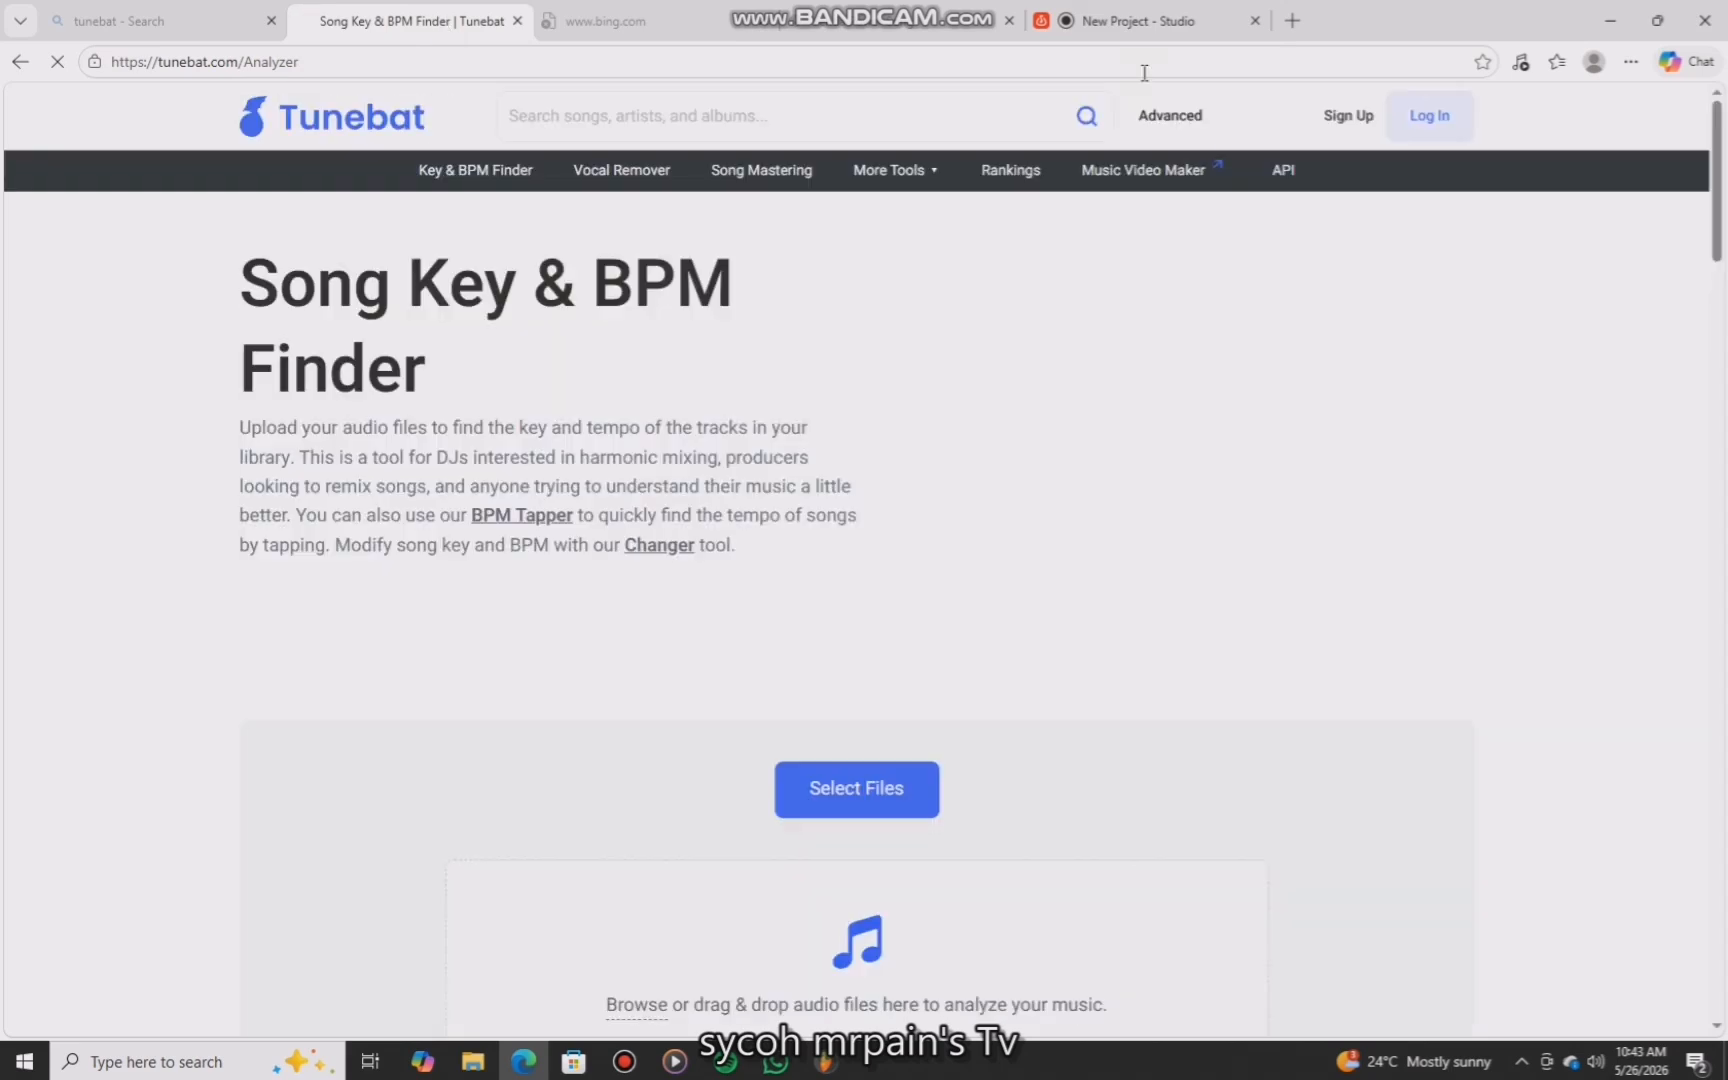
pyautogui.click(1137, 20)
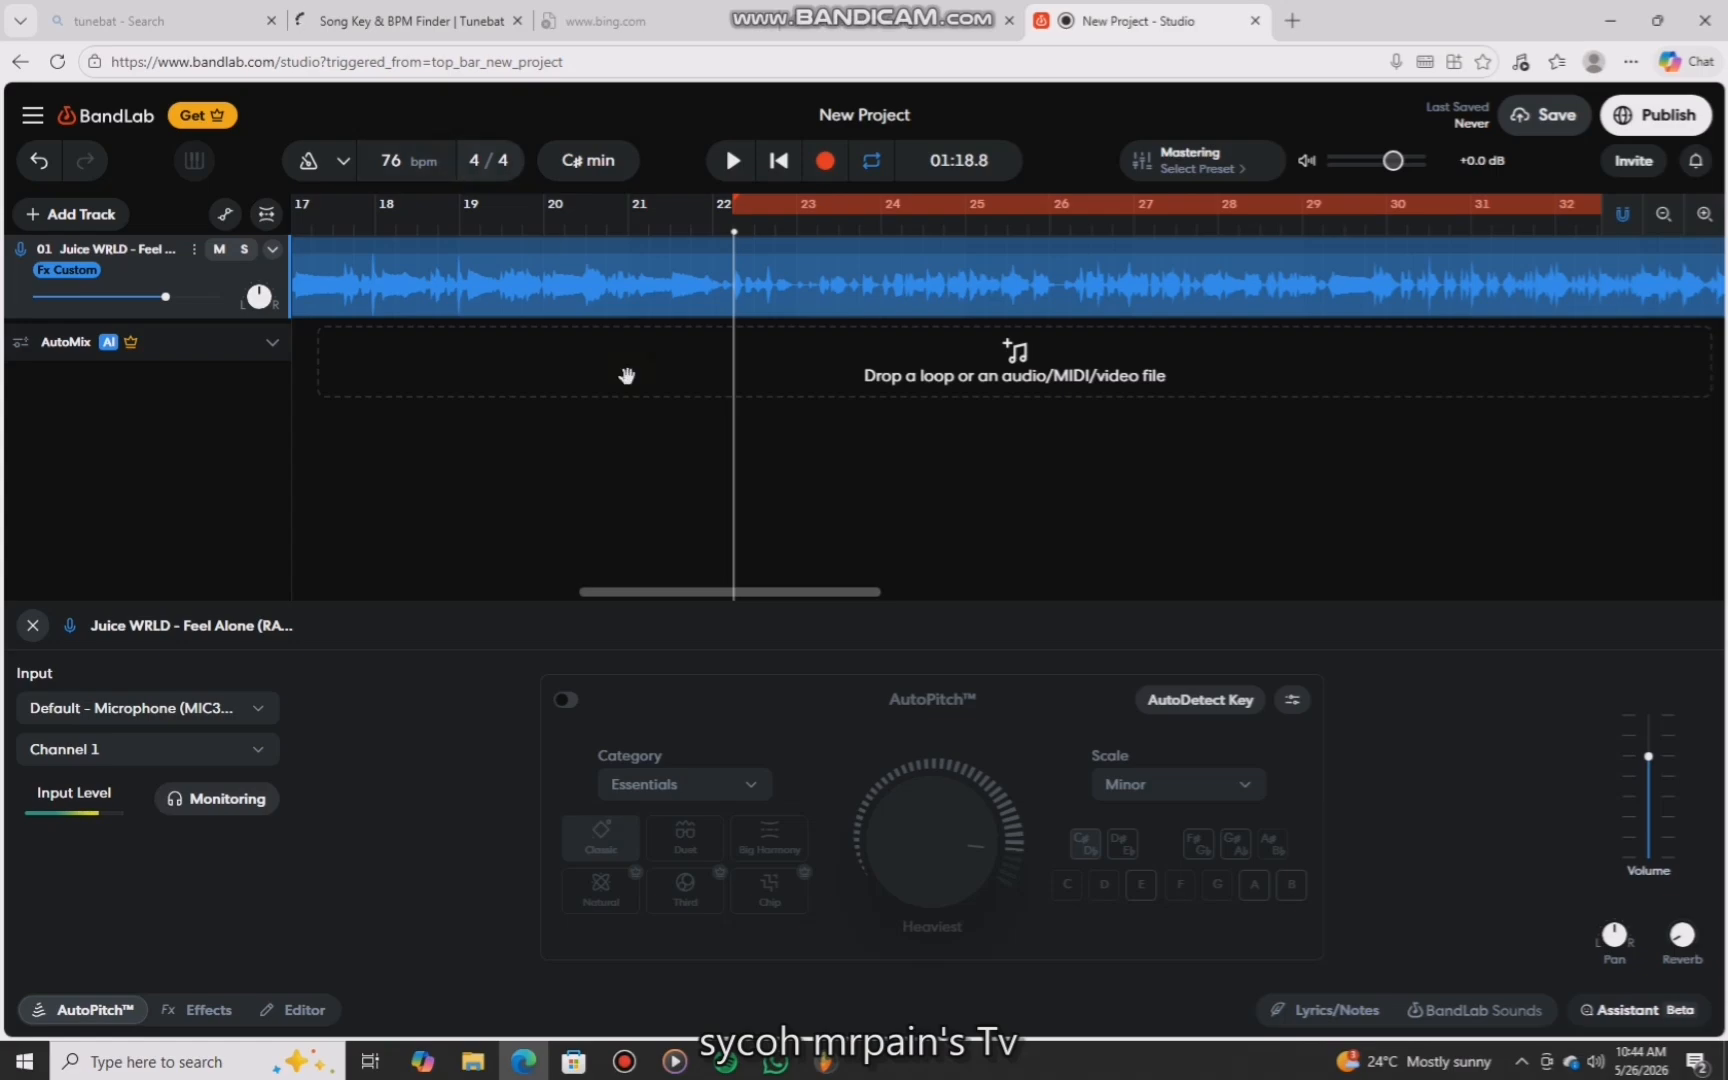
# Enable AutoPitch on the vocal track and play the looped section to hear it.
pyautogui.click(572, 707)
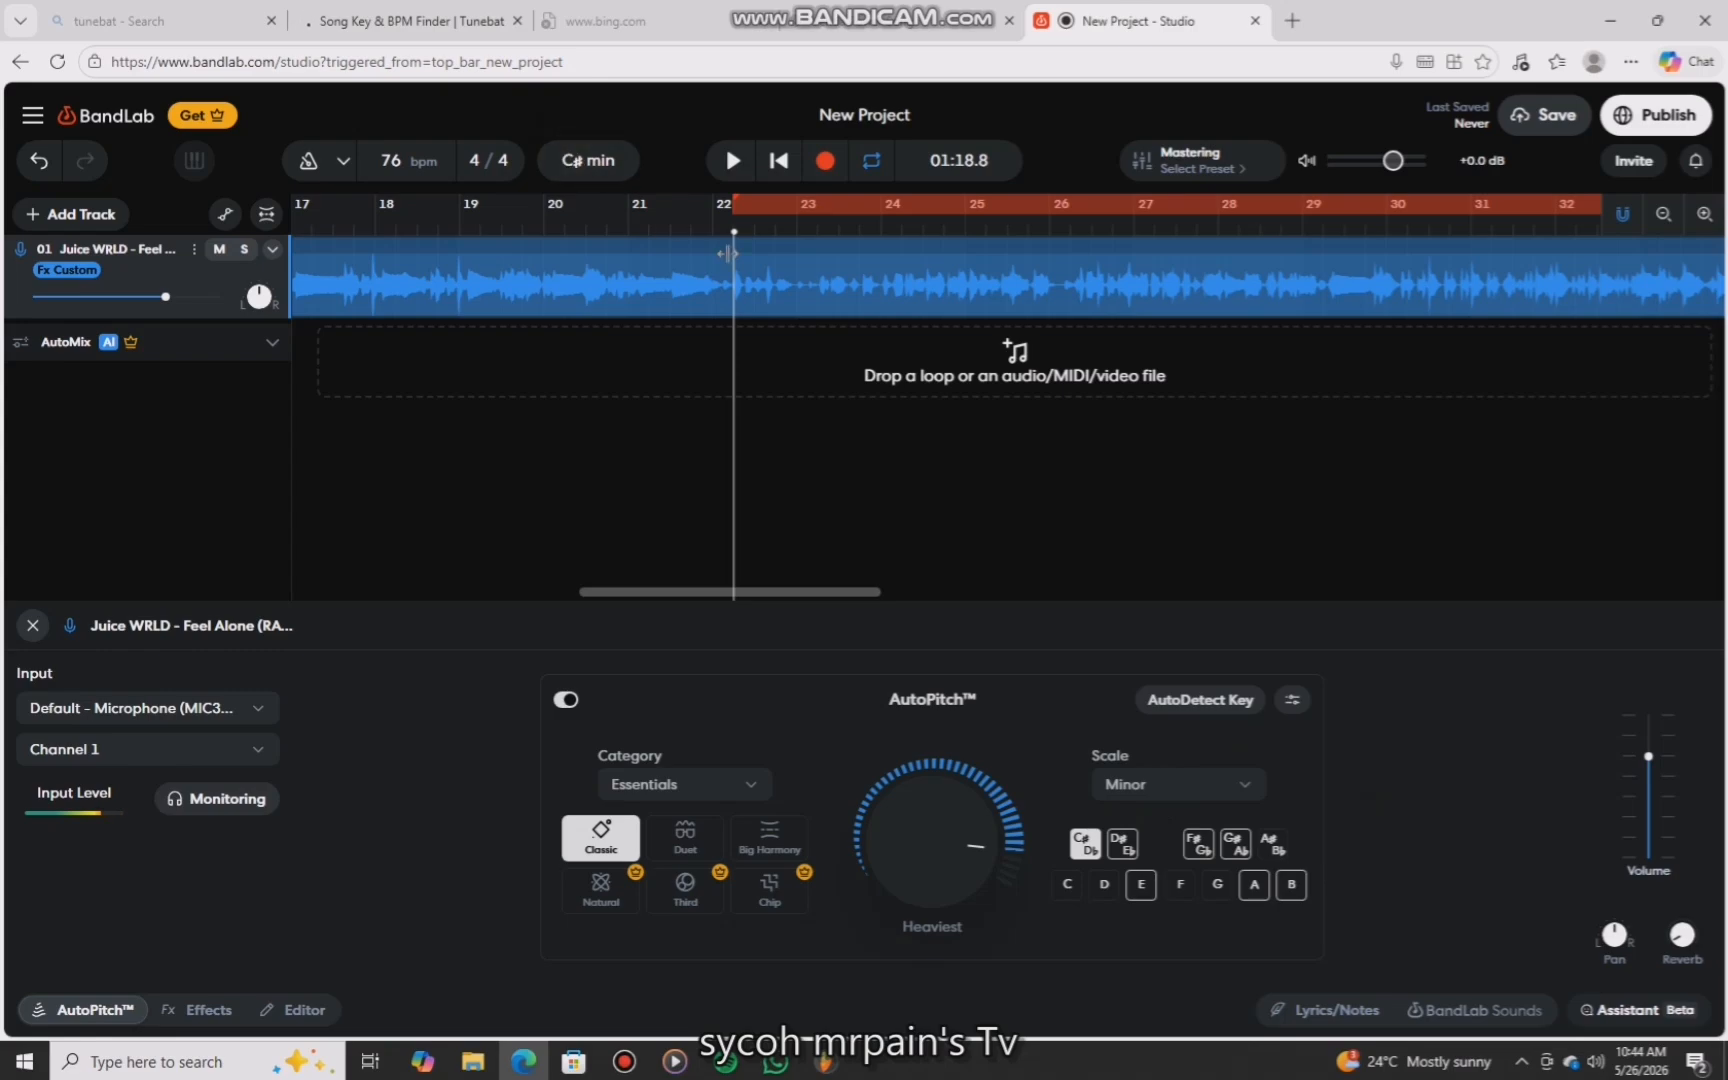
pyautogui.press('space')
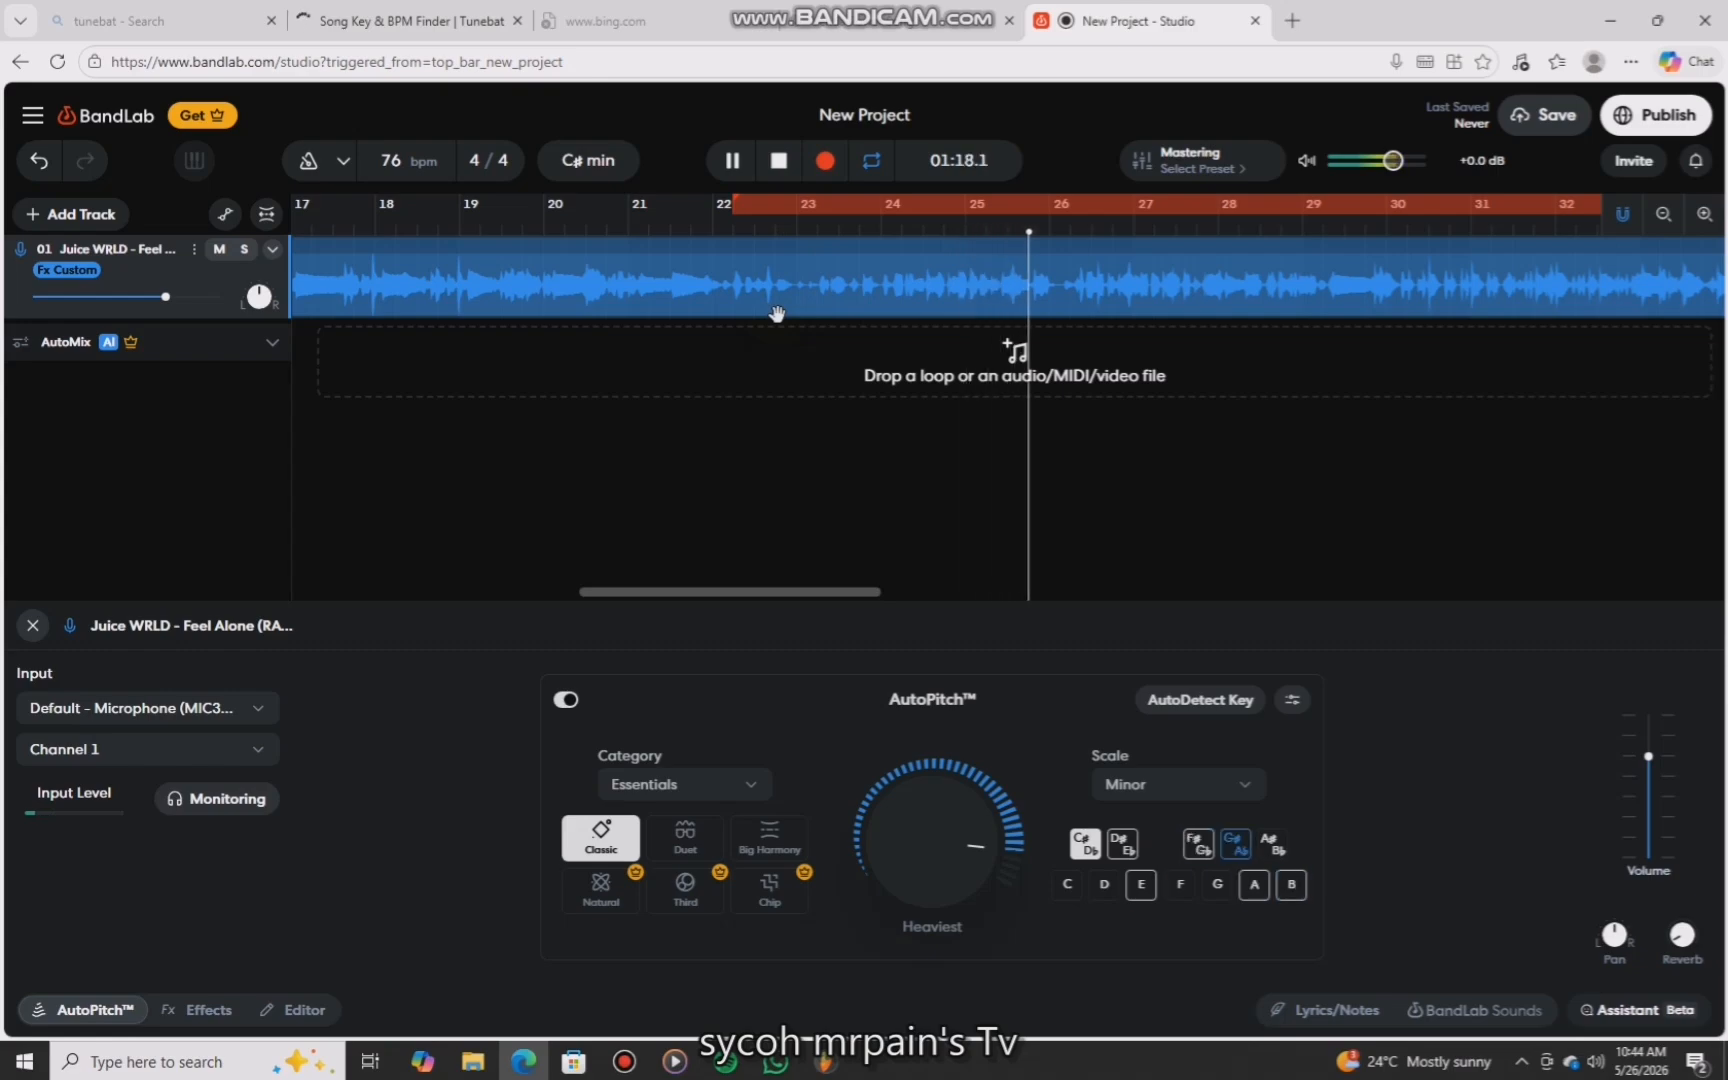
pyautogui.press('space')
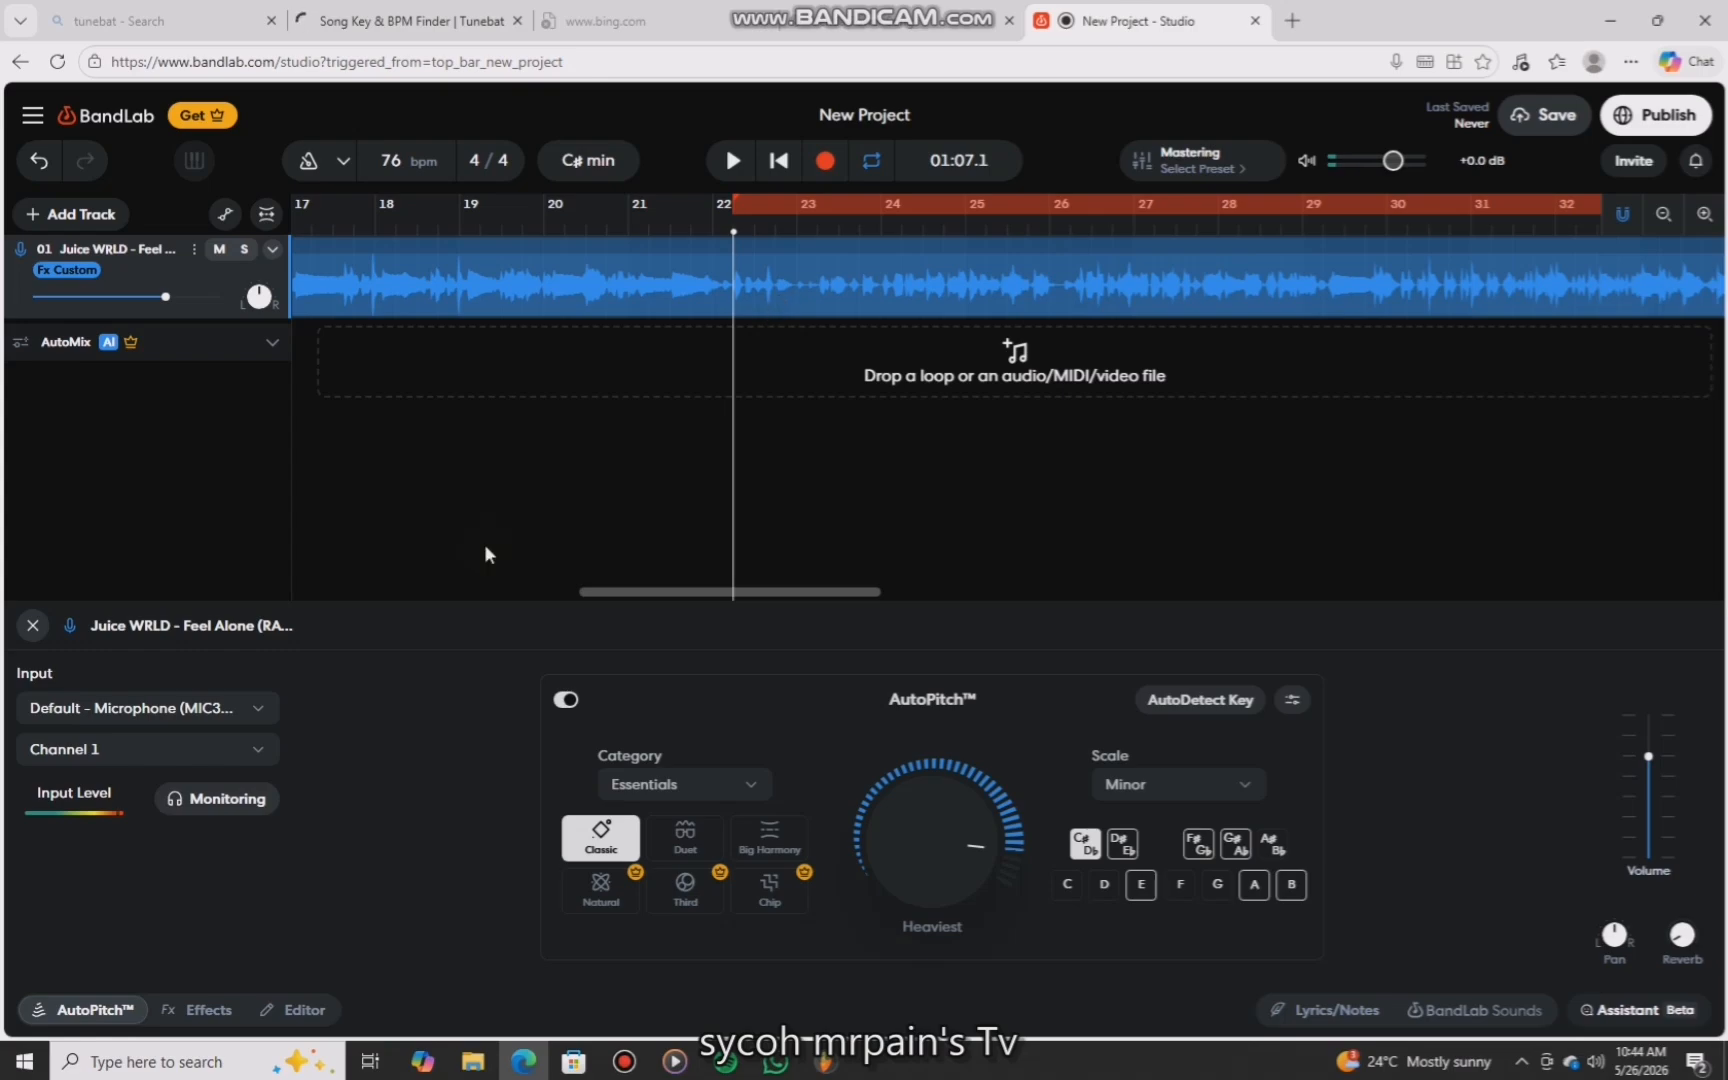
# Enable the DeEsser in the vocal track's effects chain and compare it on and off during playback.
pyautogui.click(196, 1010)
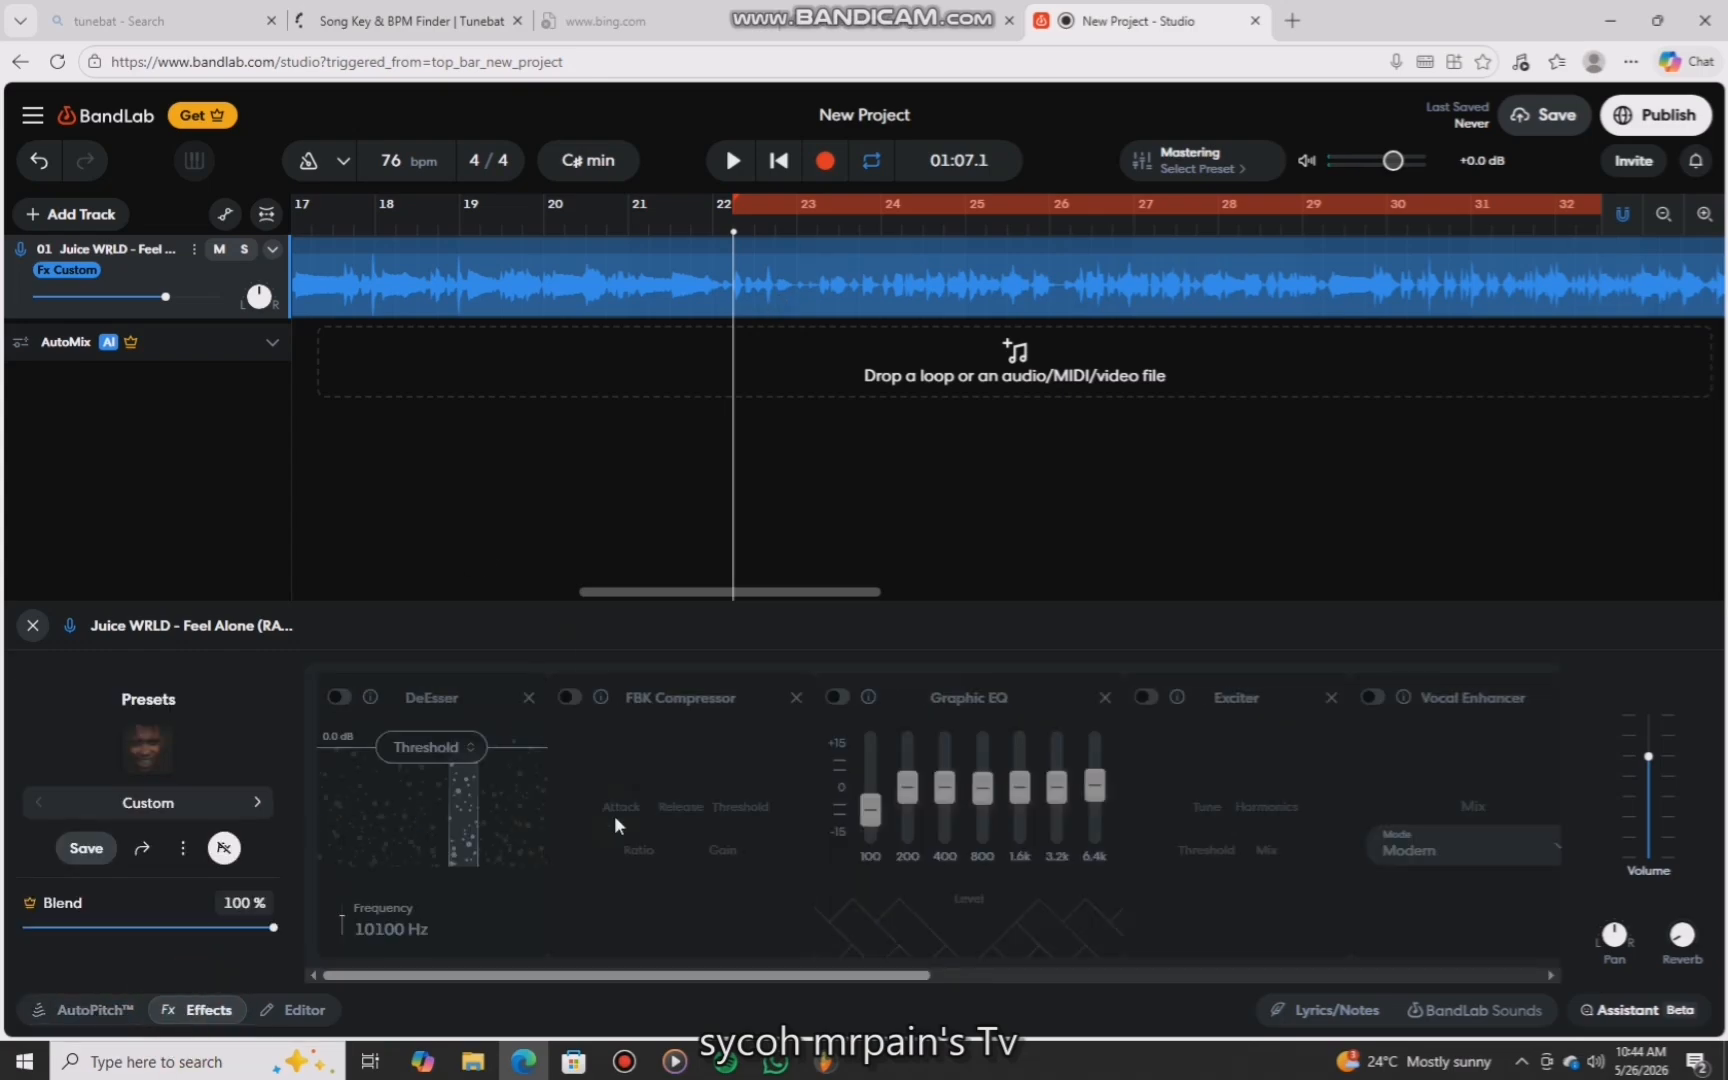
pyautogui.click(346, 694)
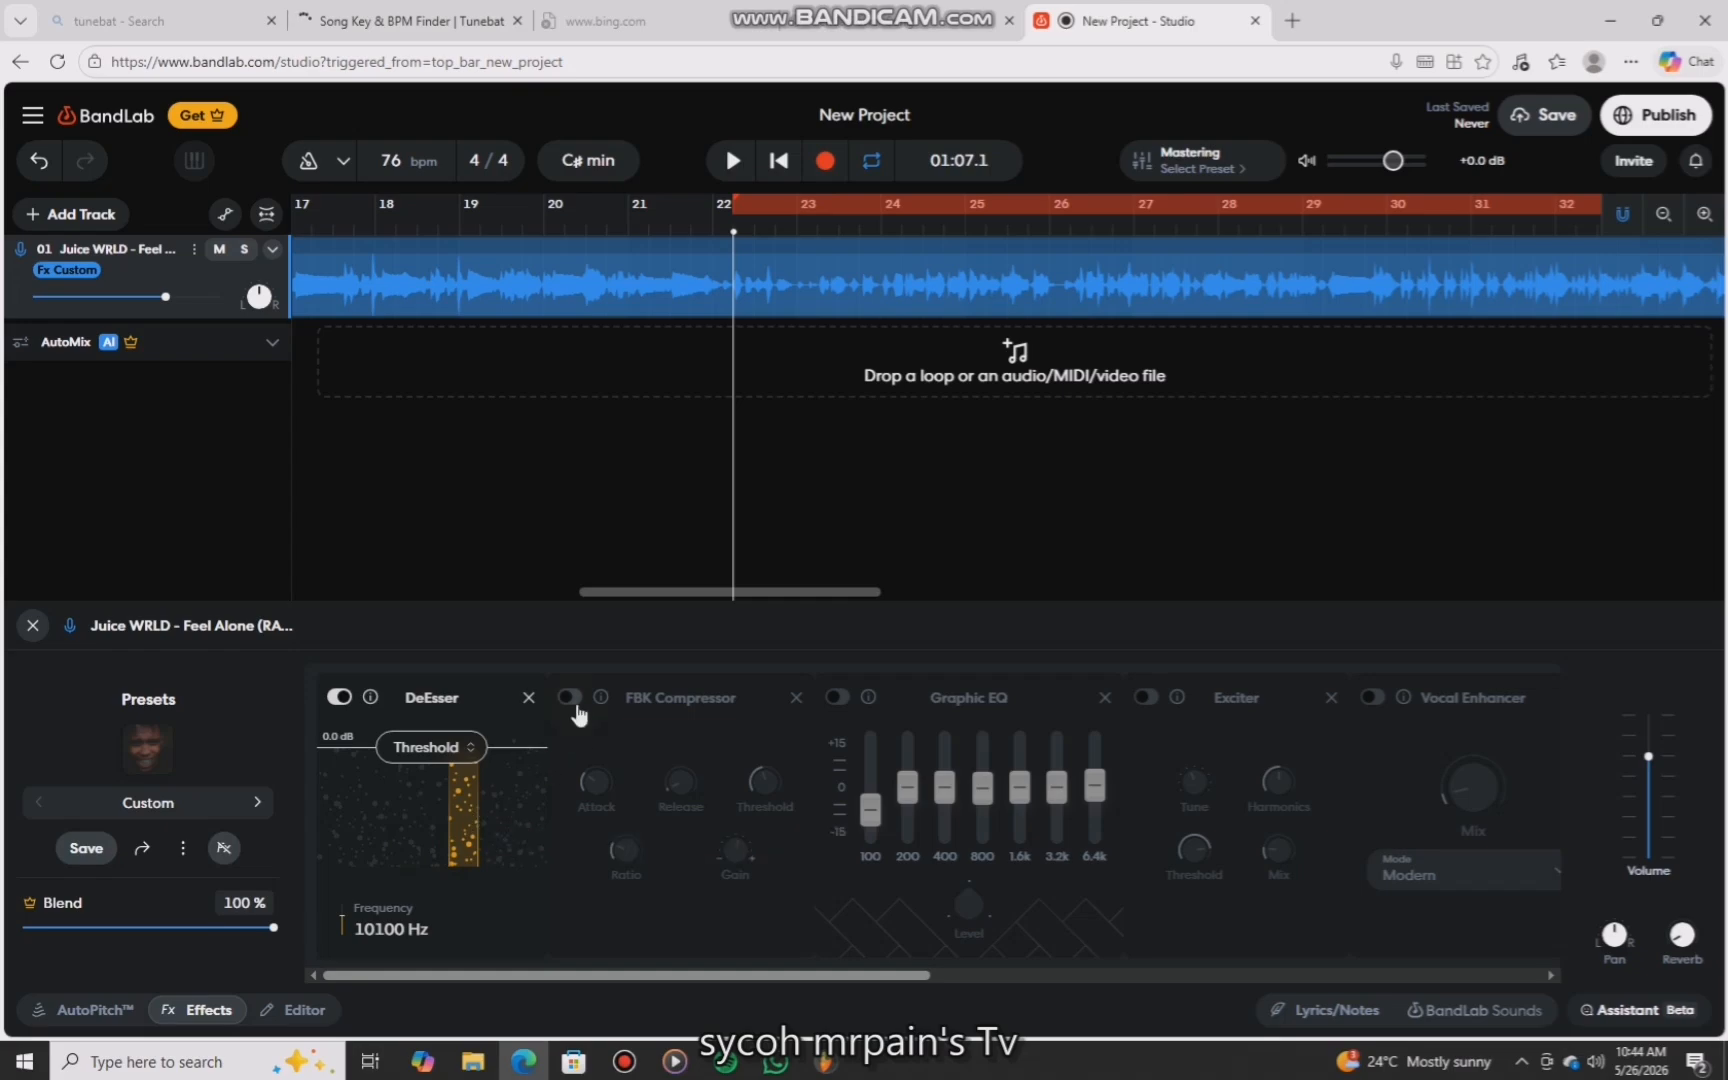
pyautogui.press('space')
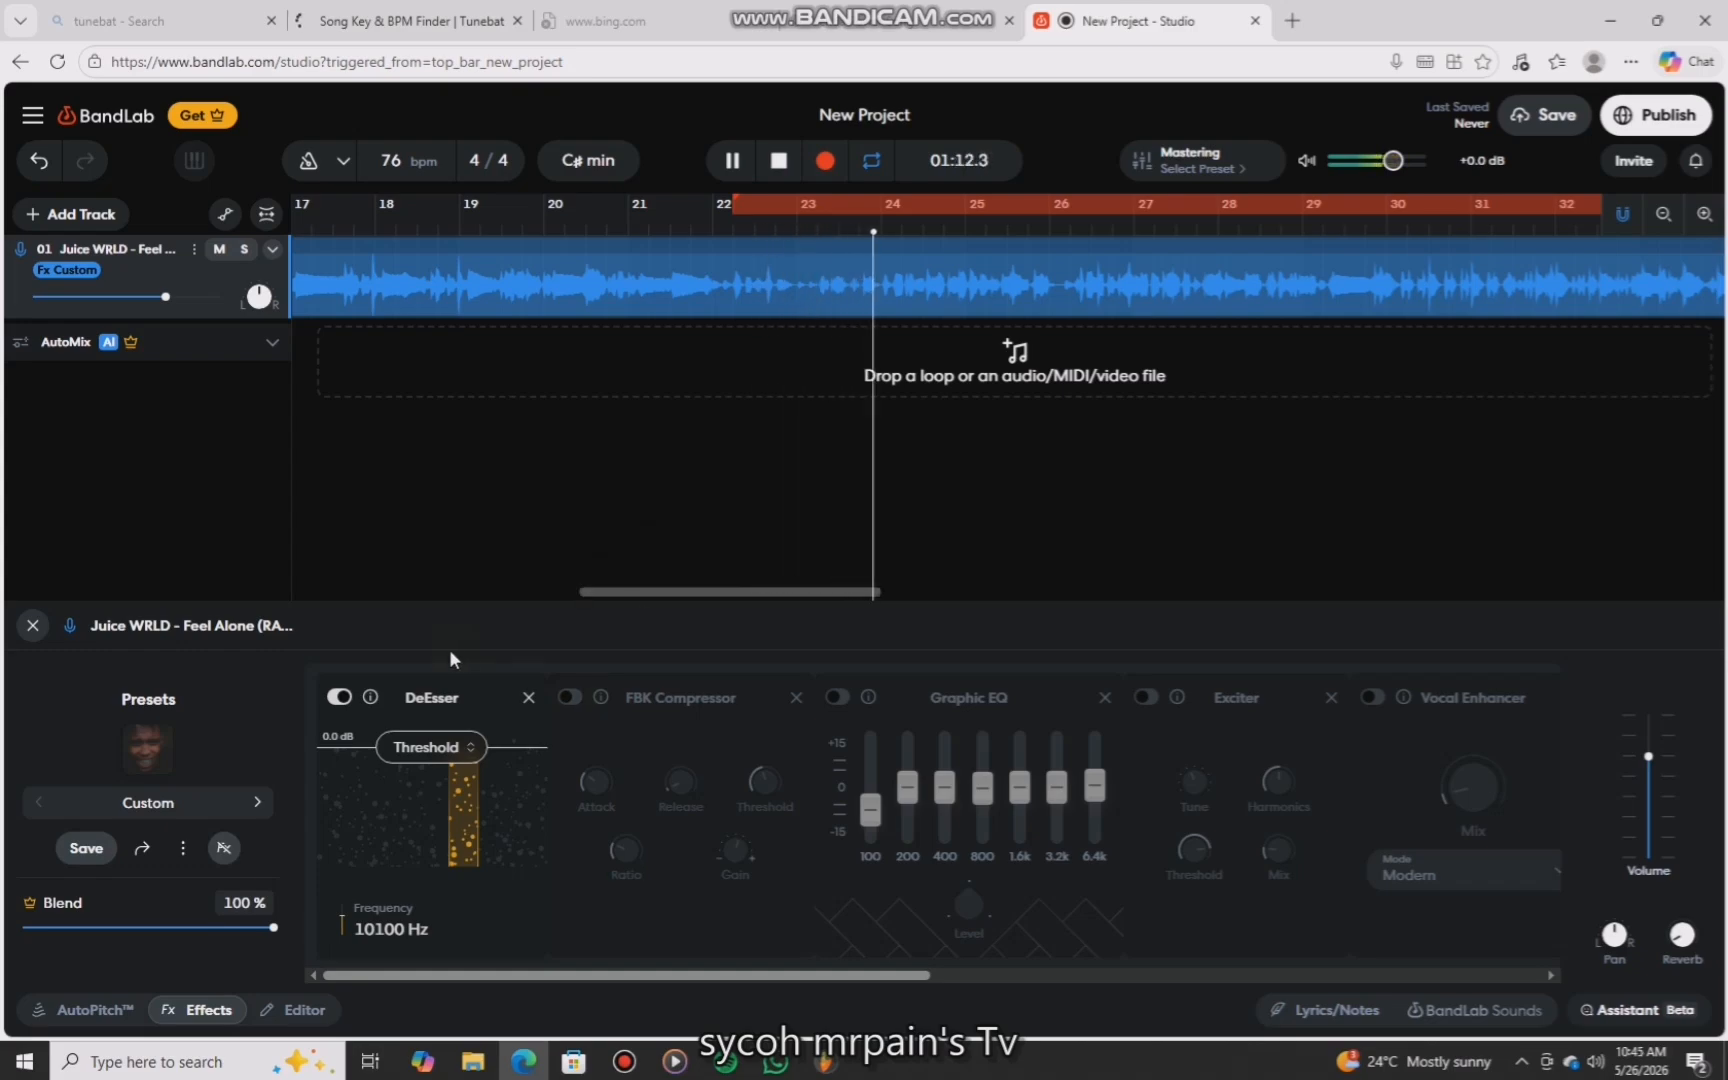
pyautogui.click(340, 697)
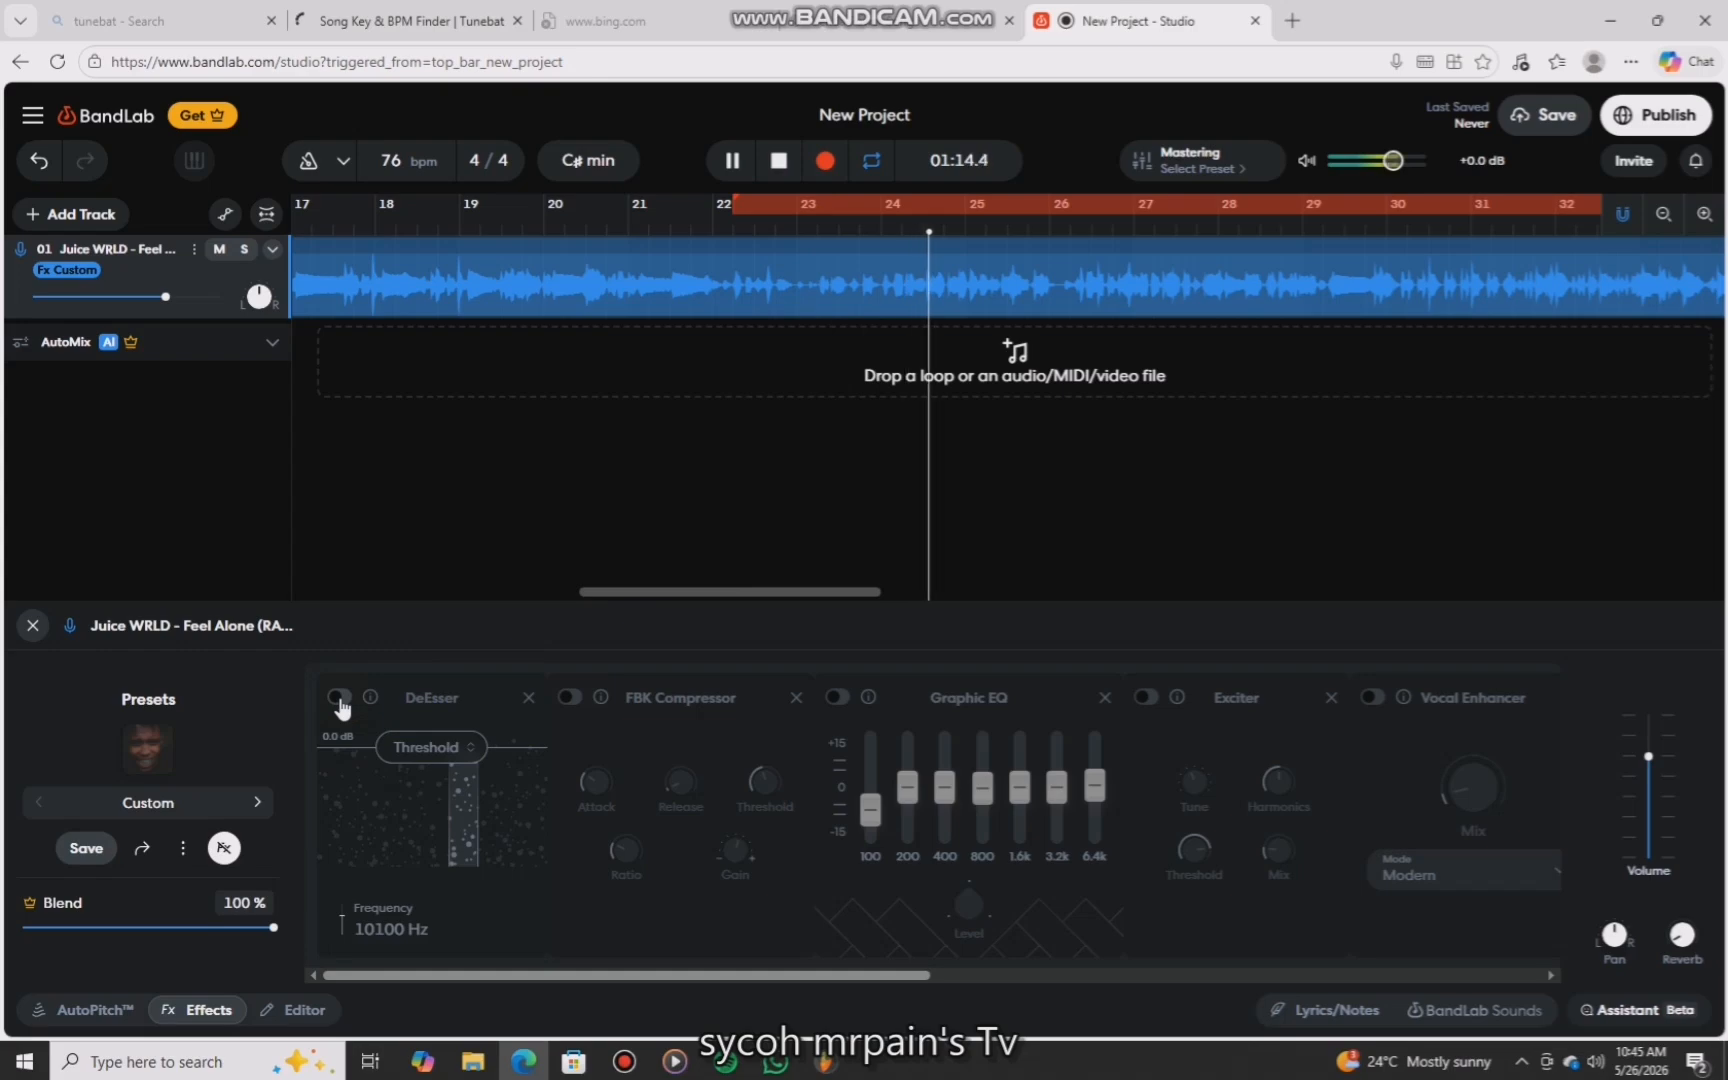
pyautogui.click(340, 699)
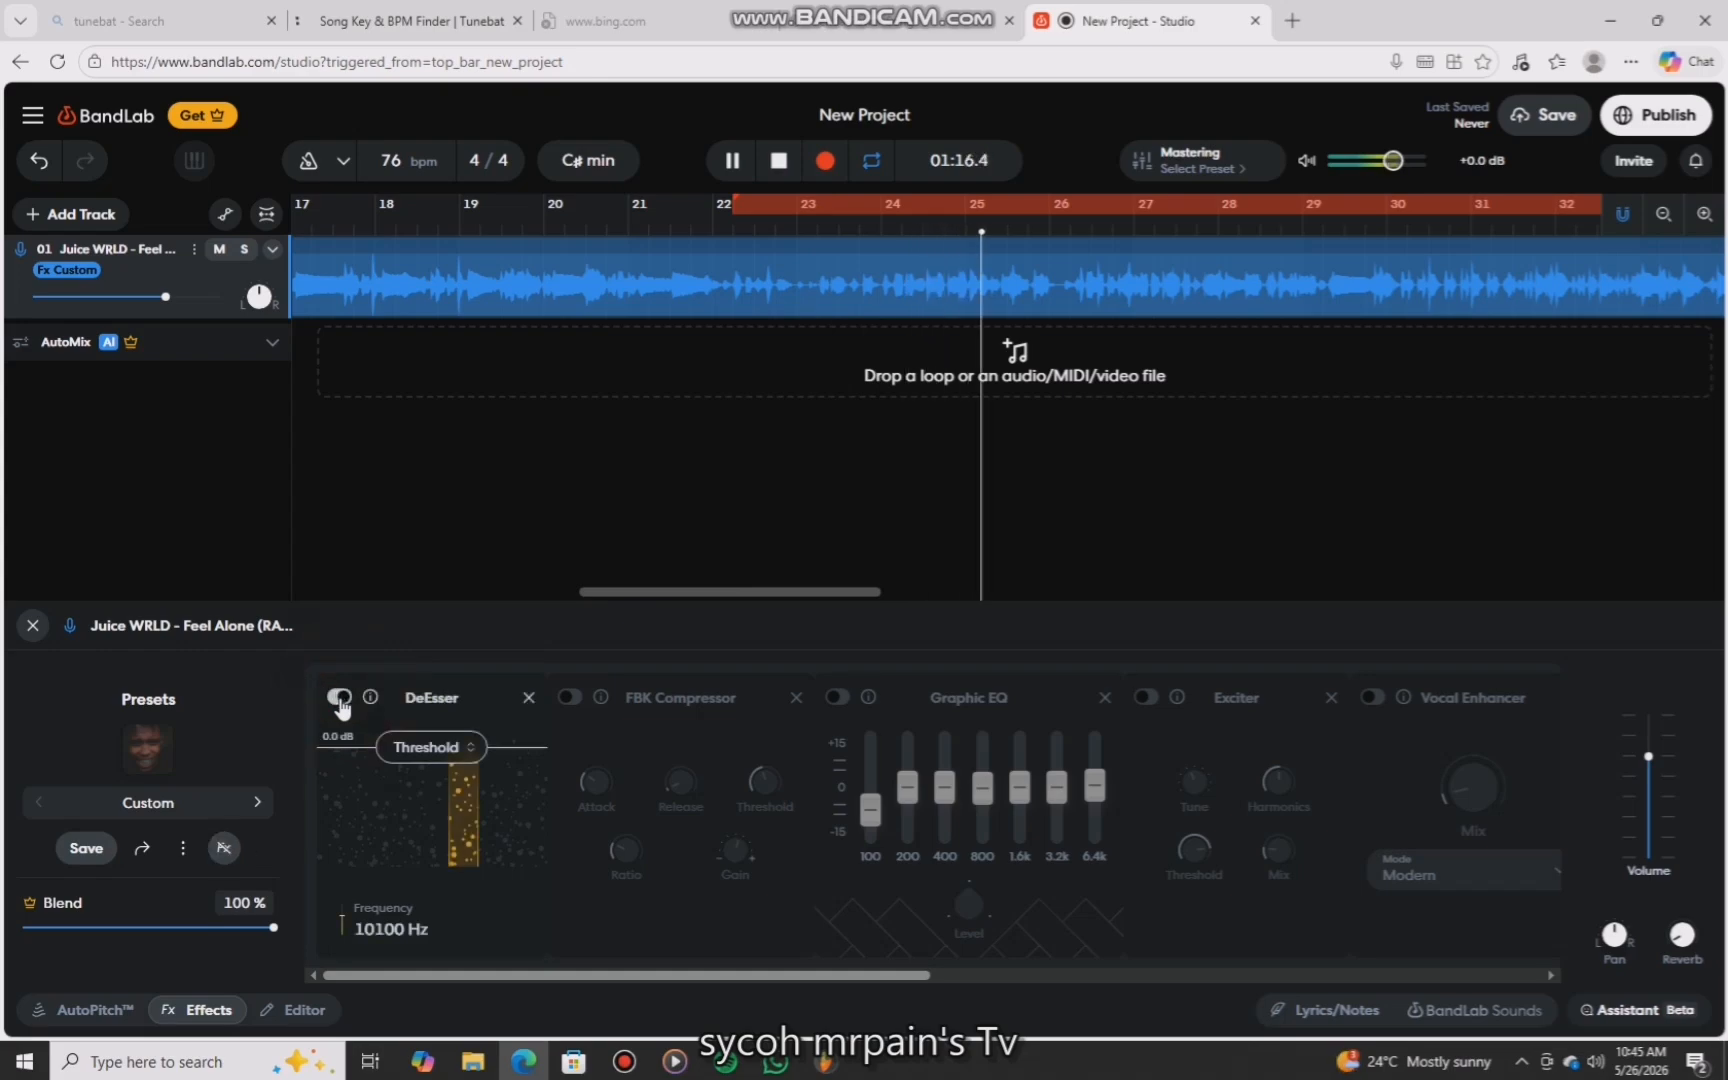
pyautogui.press('space')
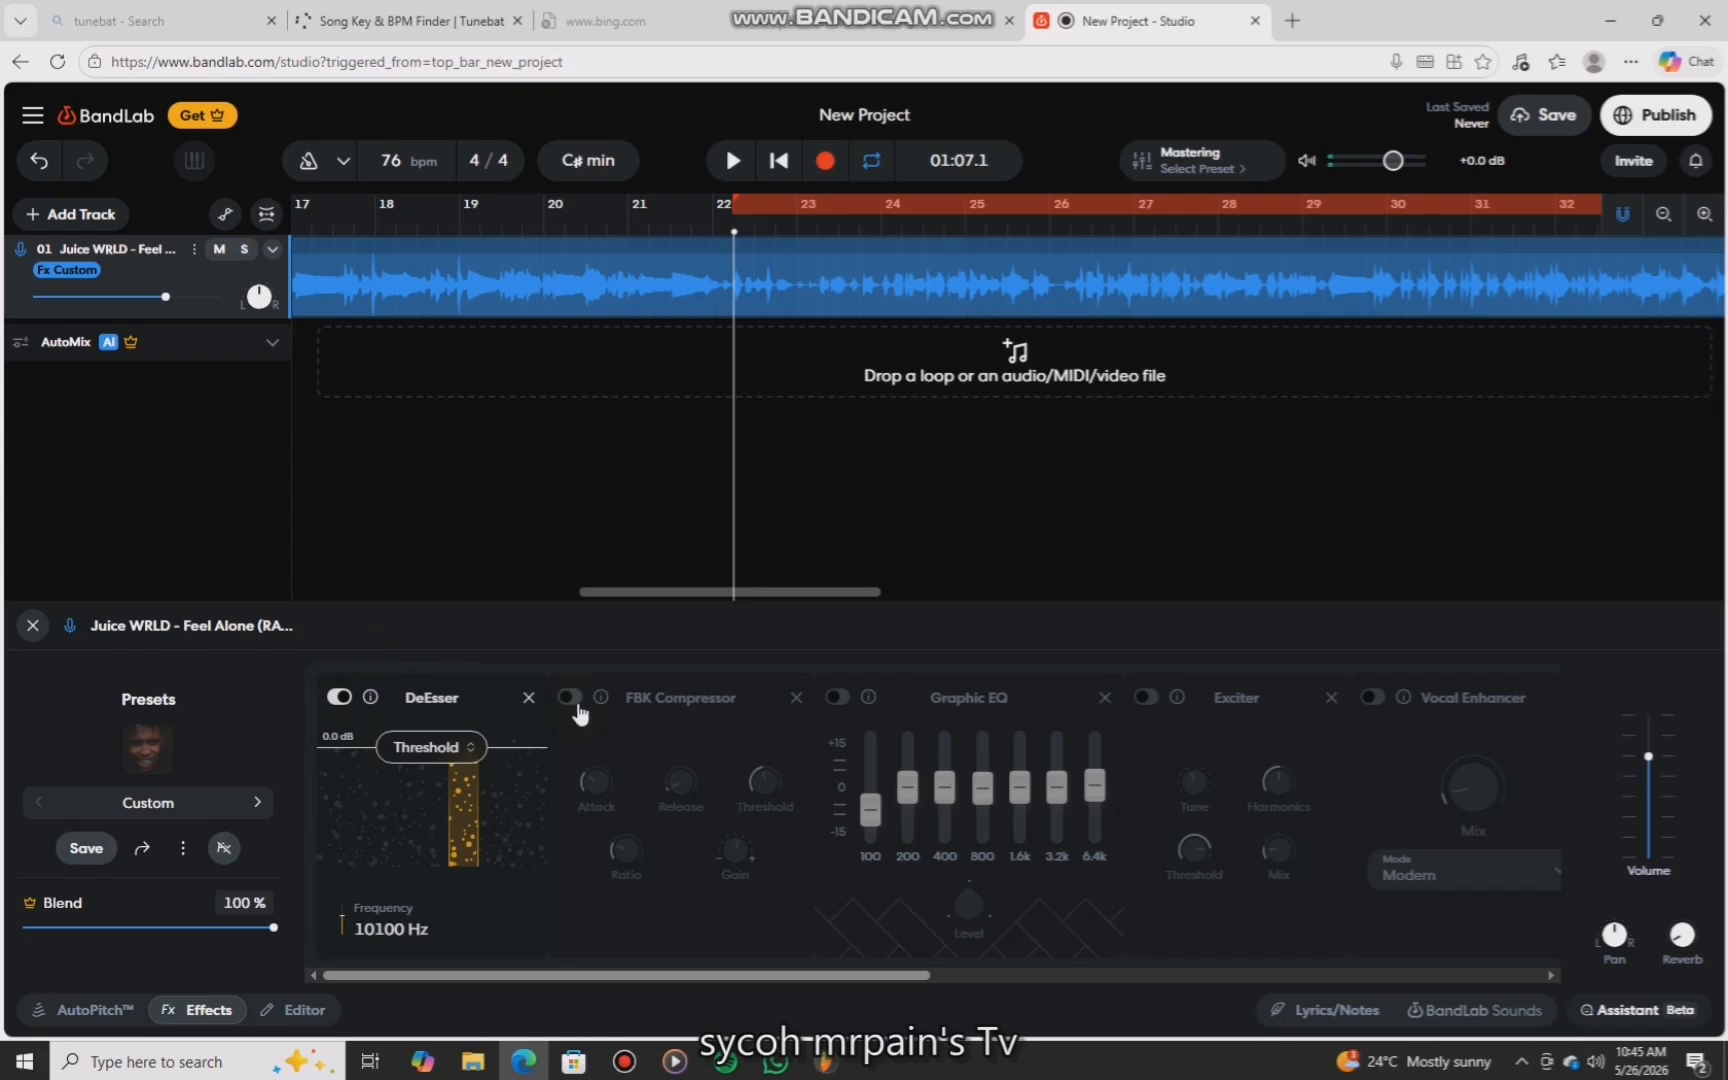
# Enable the FBK Compressor, play the looped section, and check its attack, ratio, release, threshold and gain.
pyautogui.click(570, 697)
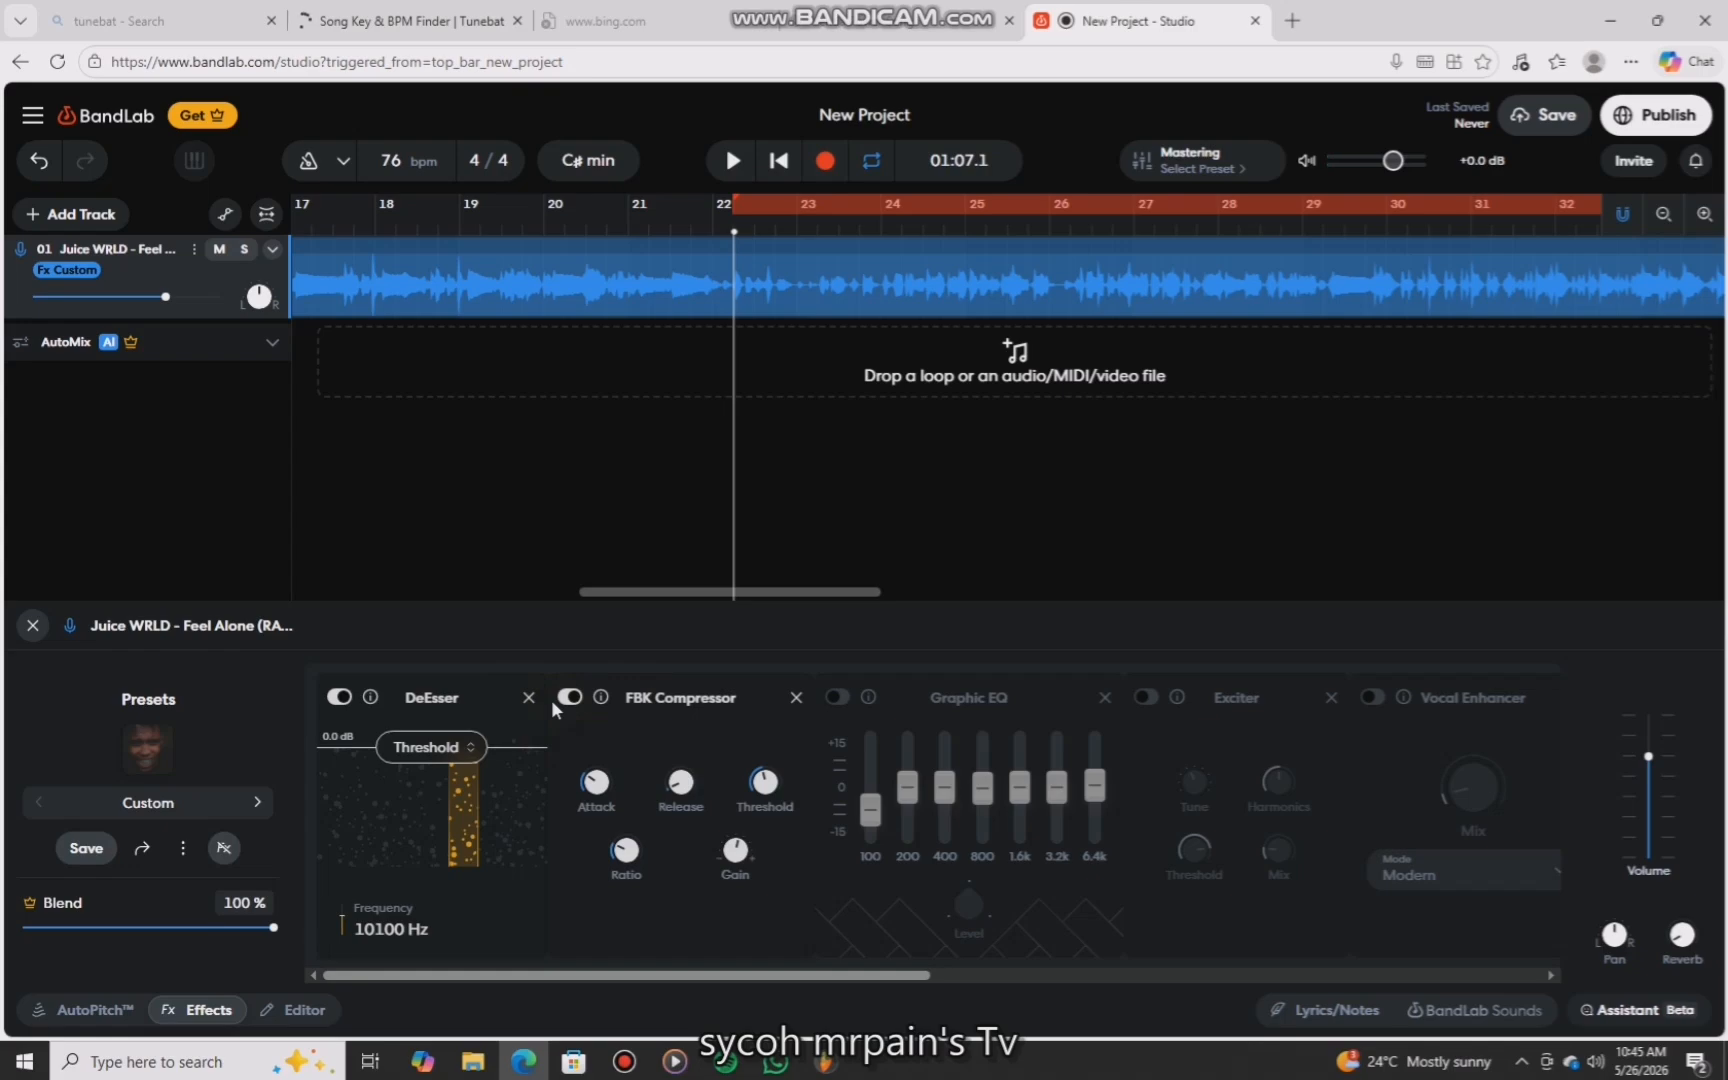
pyautogui.press('space')
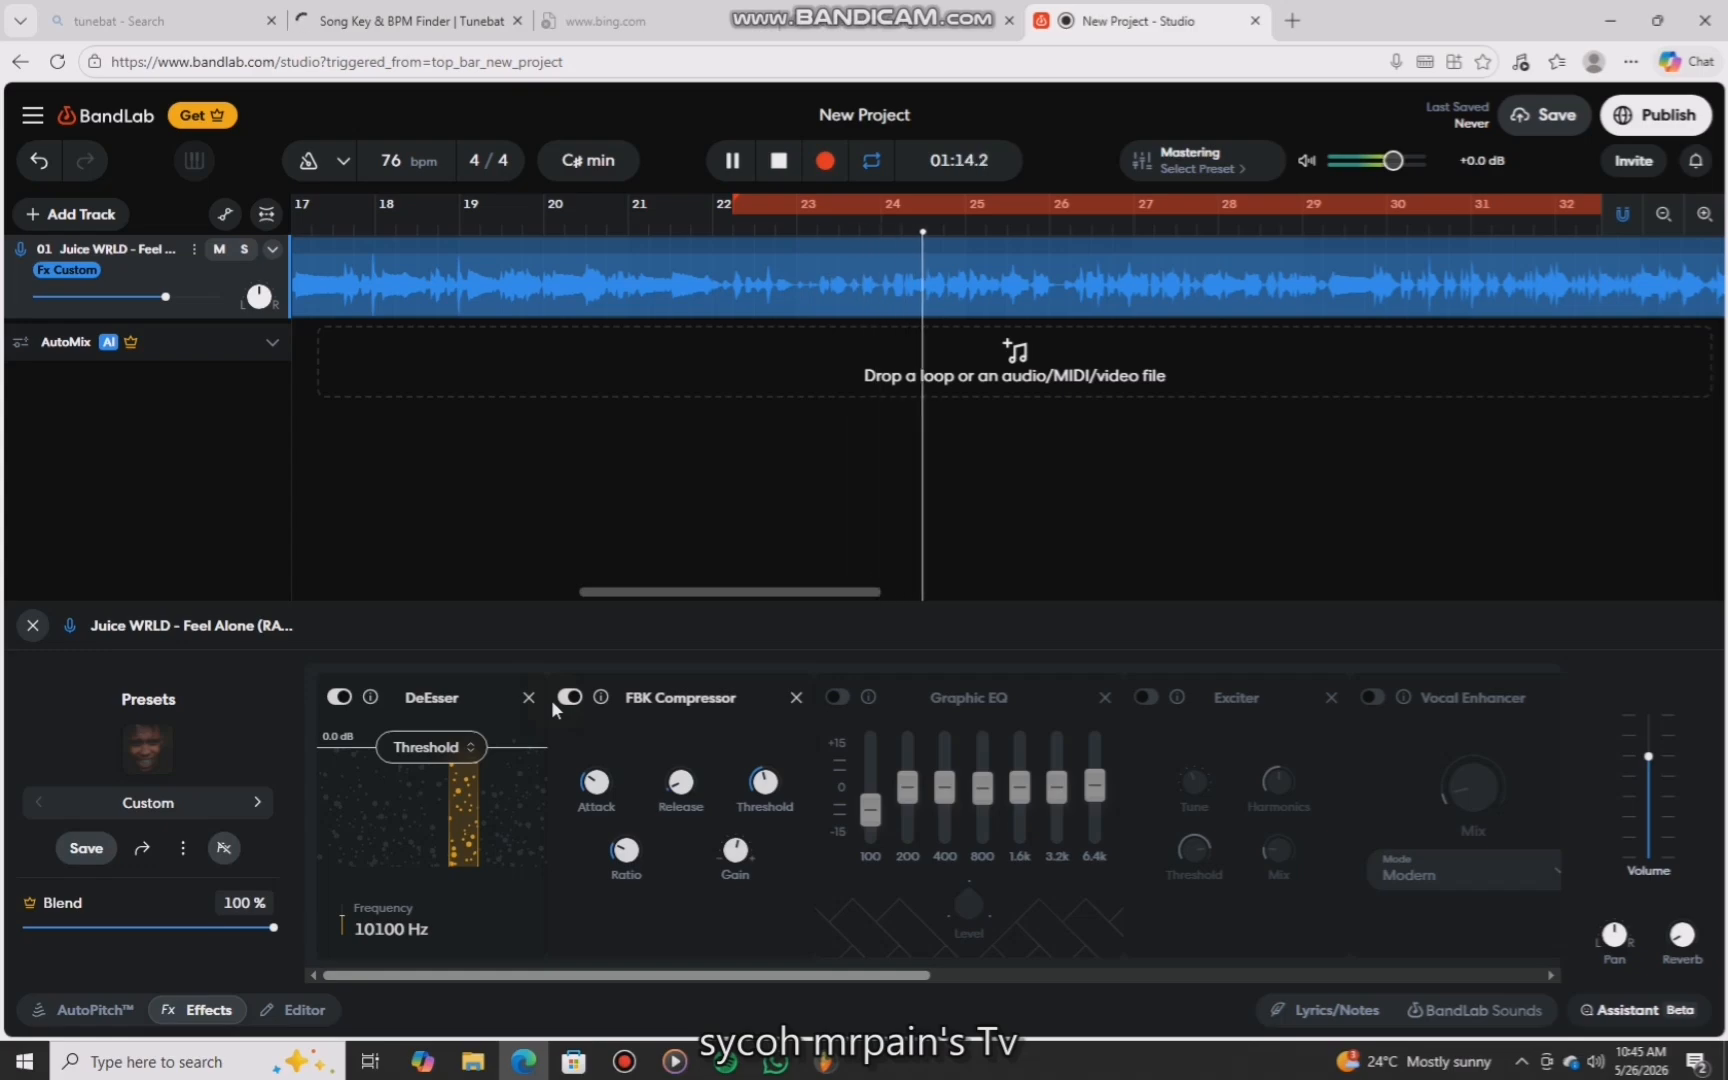
pyautogui.press('space')
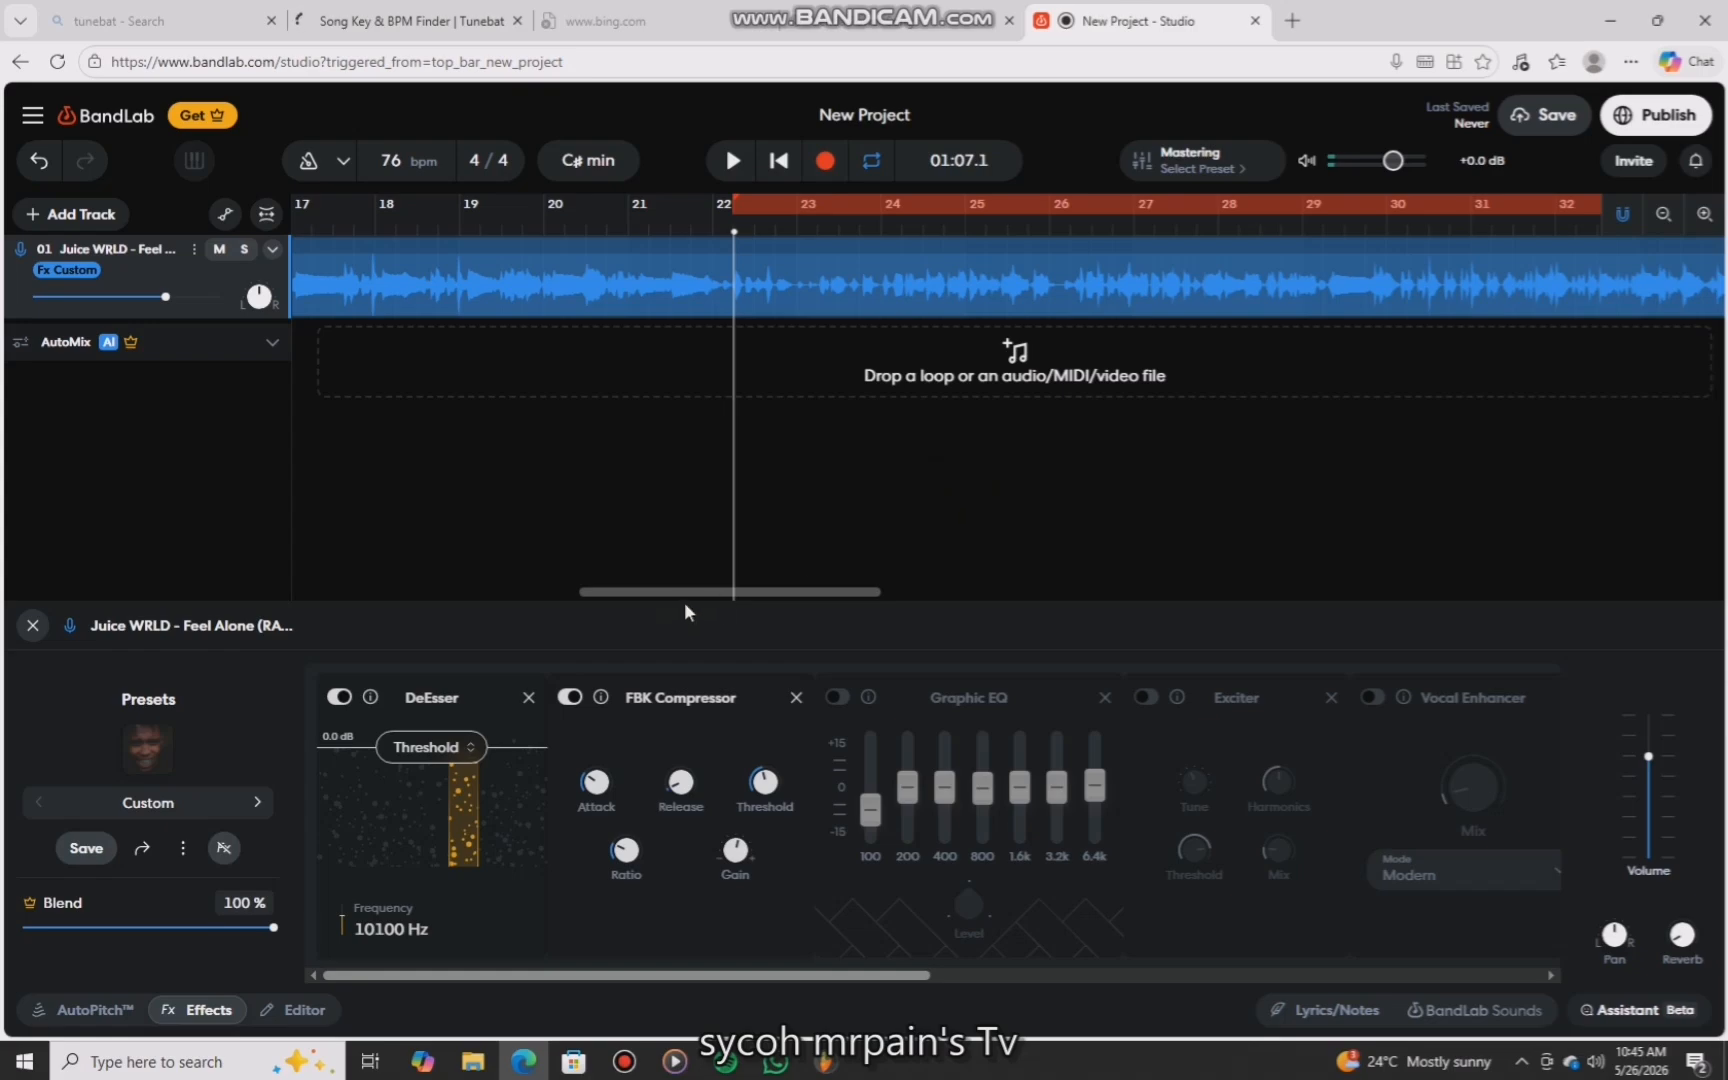
pyautogui.moveTo(605, 781)
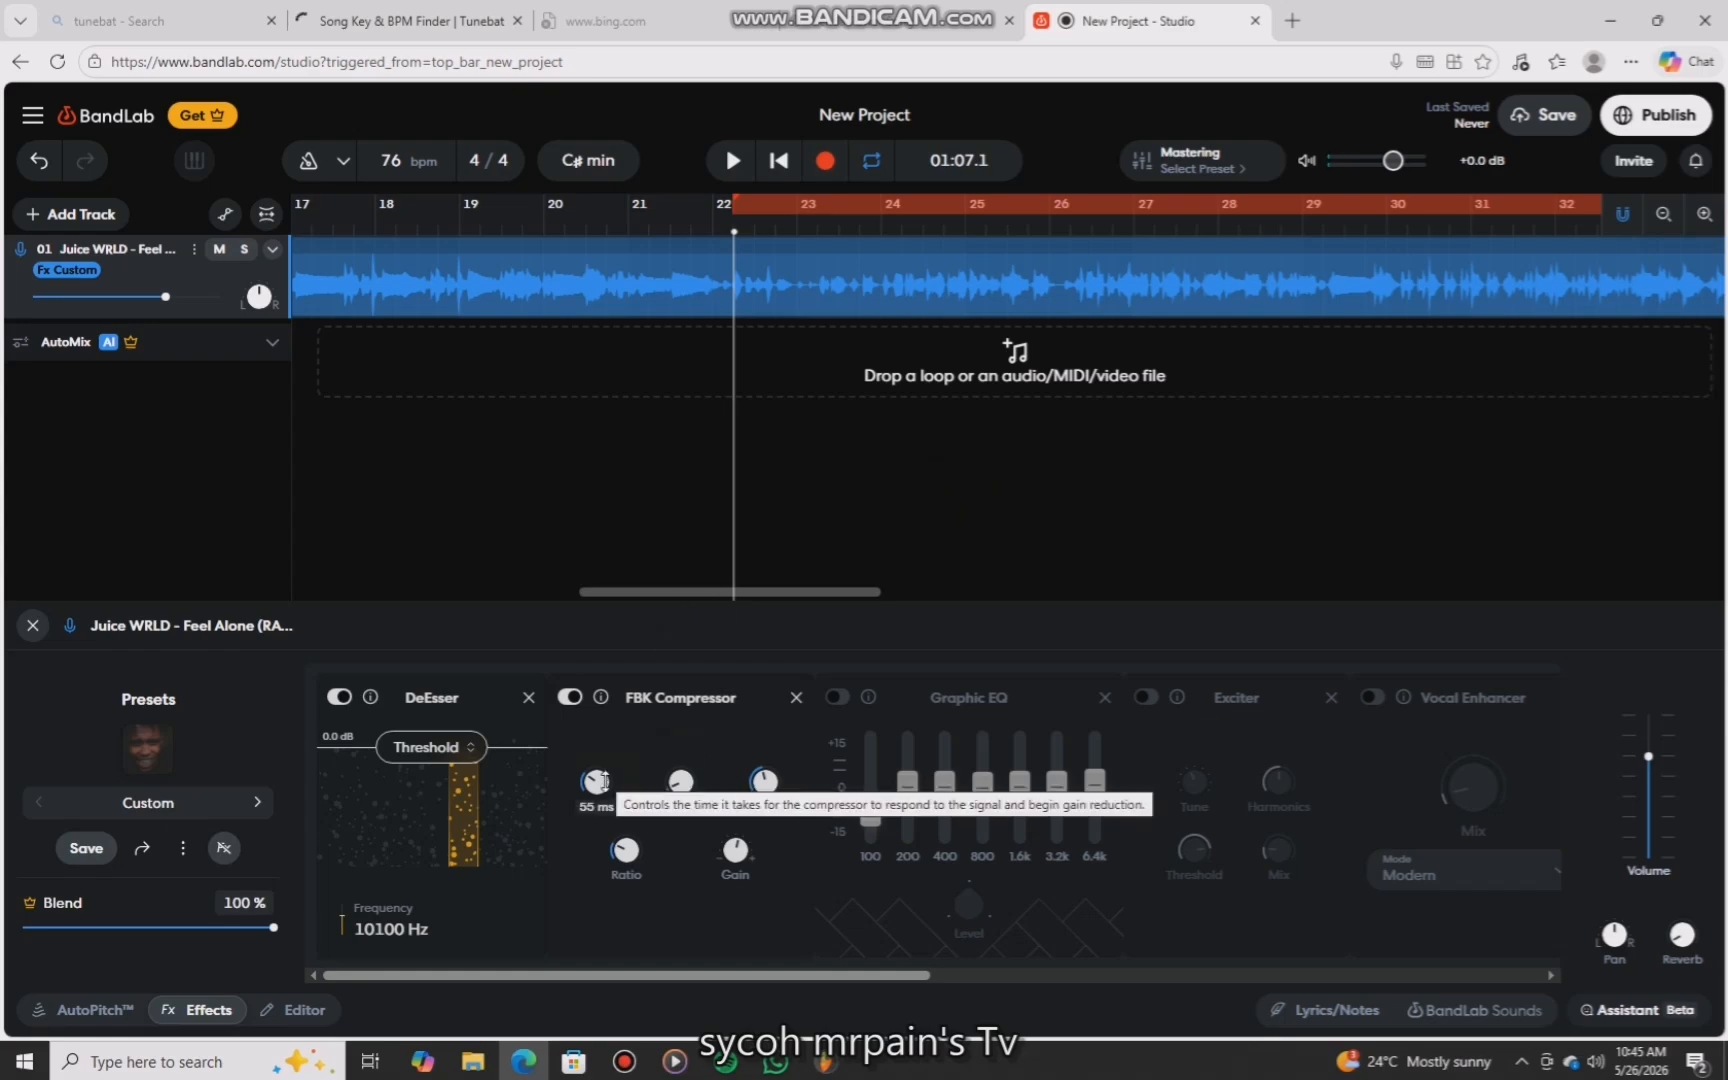
pyautogui.moveTo(626, 850)
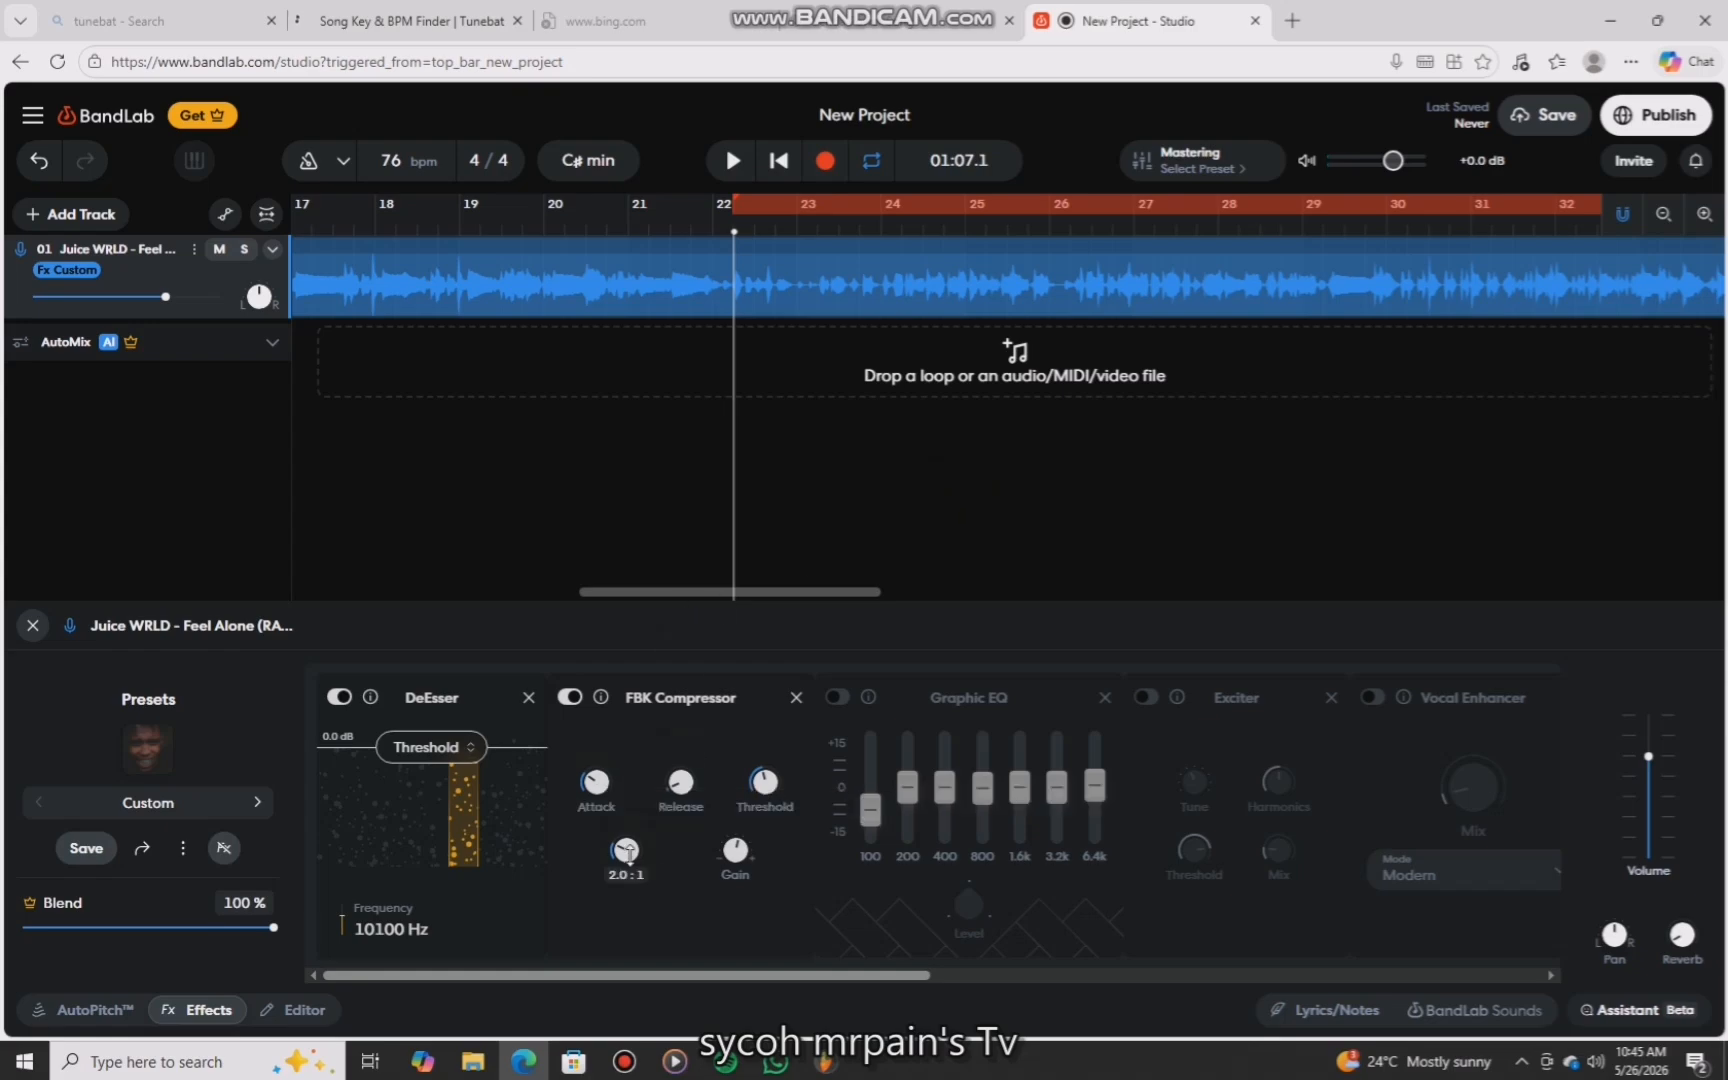
pyautogui.moveTo(680, 785)
pyautogui.moveTo(763, 781)
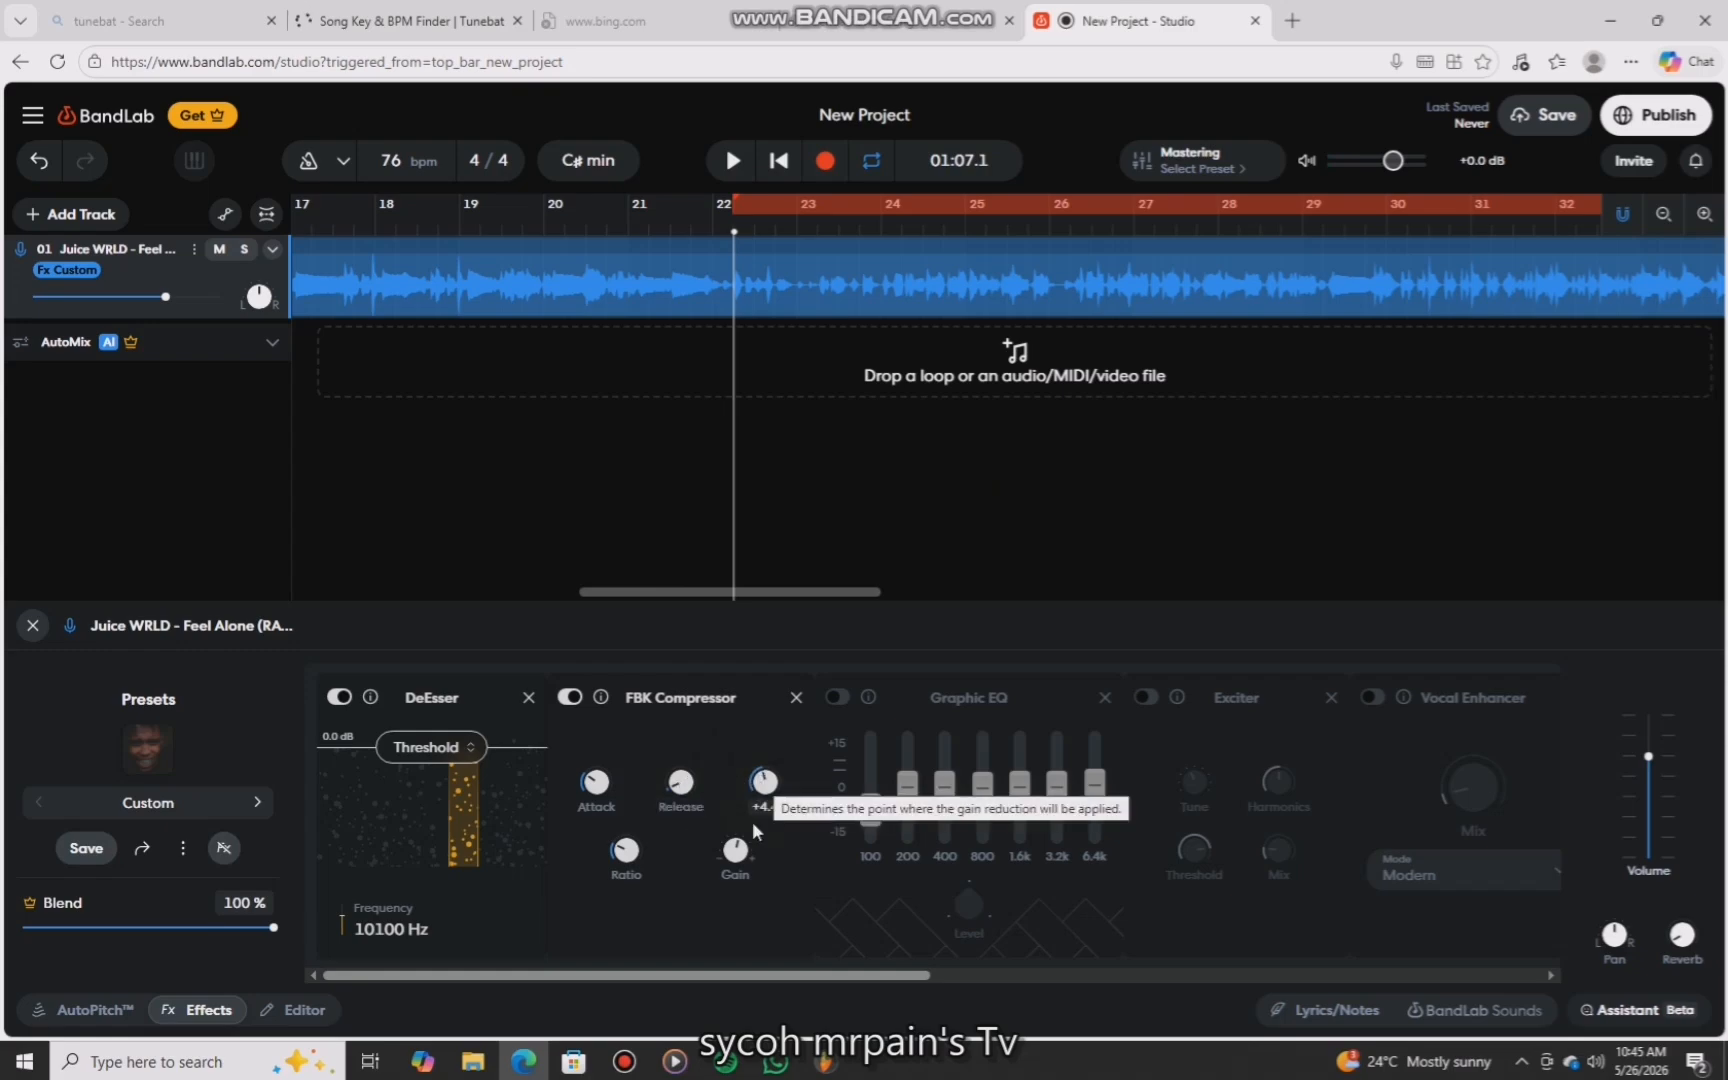
pyautogui.moveTo(738, 850)
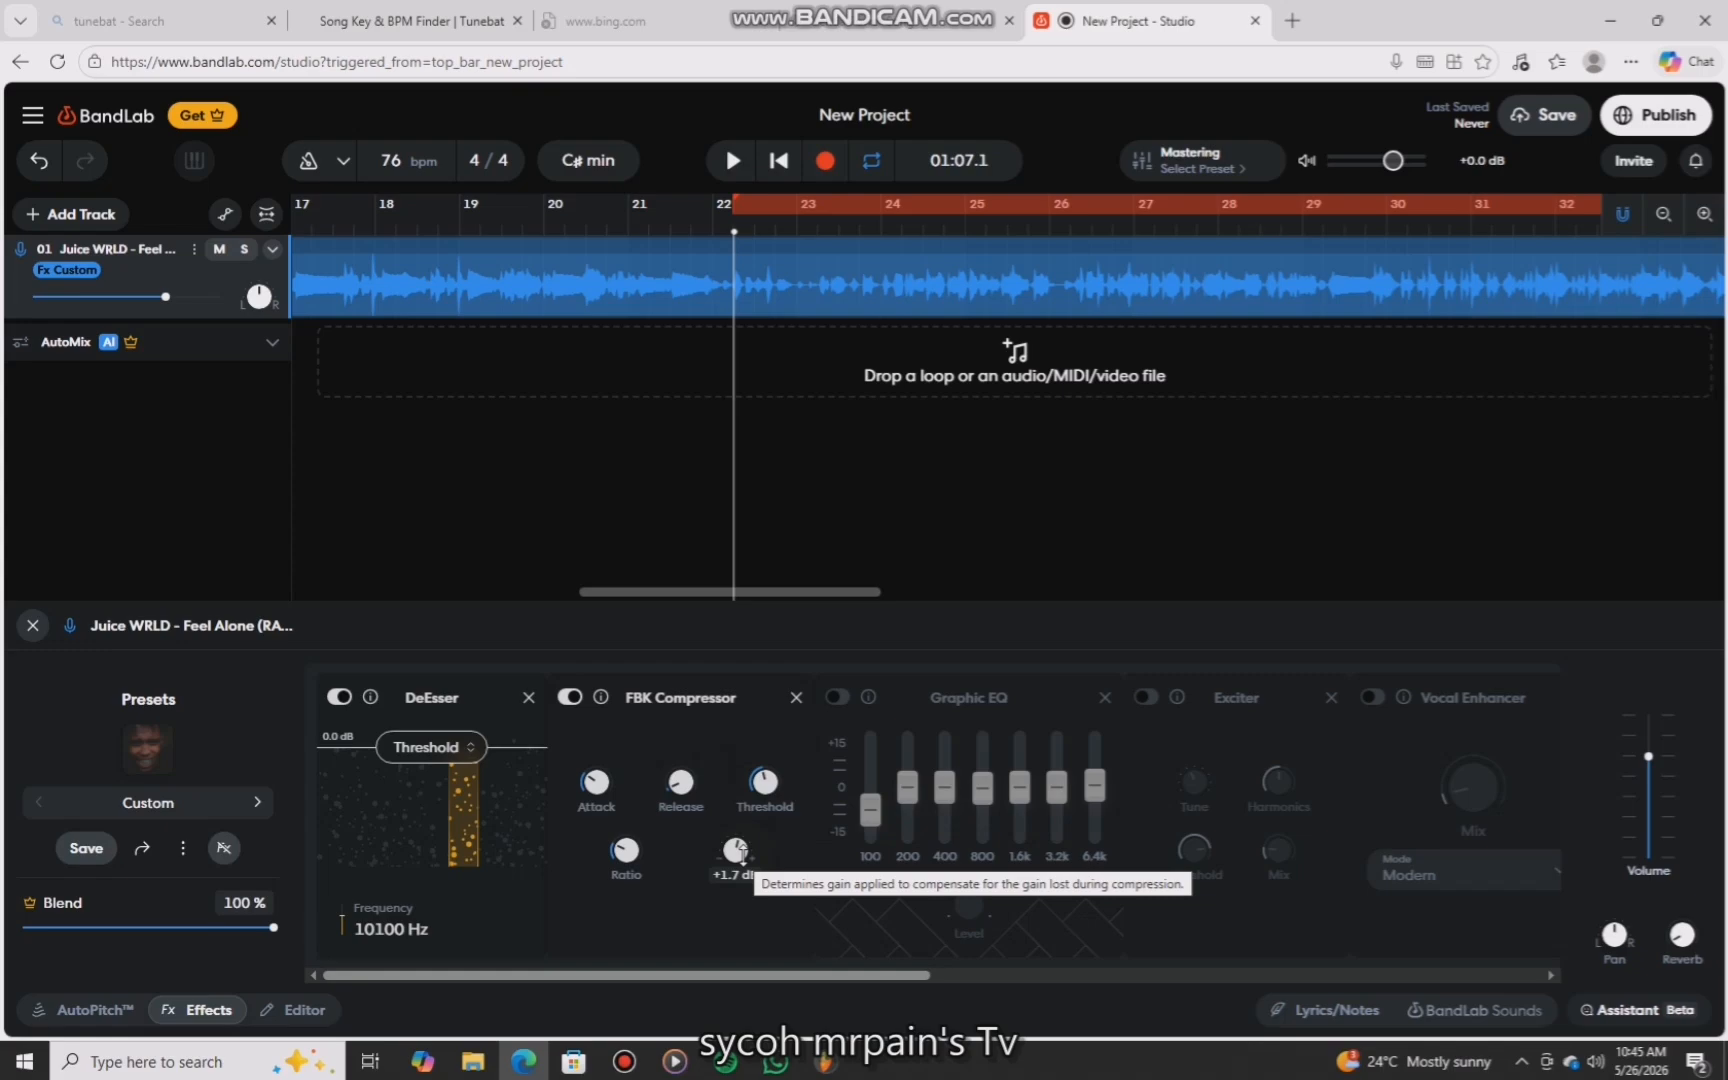
# Enable the Graphic EQ, play the looped section with it, and review its band levels.
pyautogui.click(838, 697)
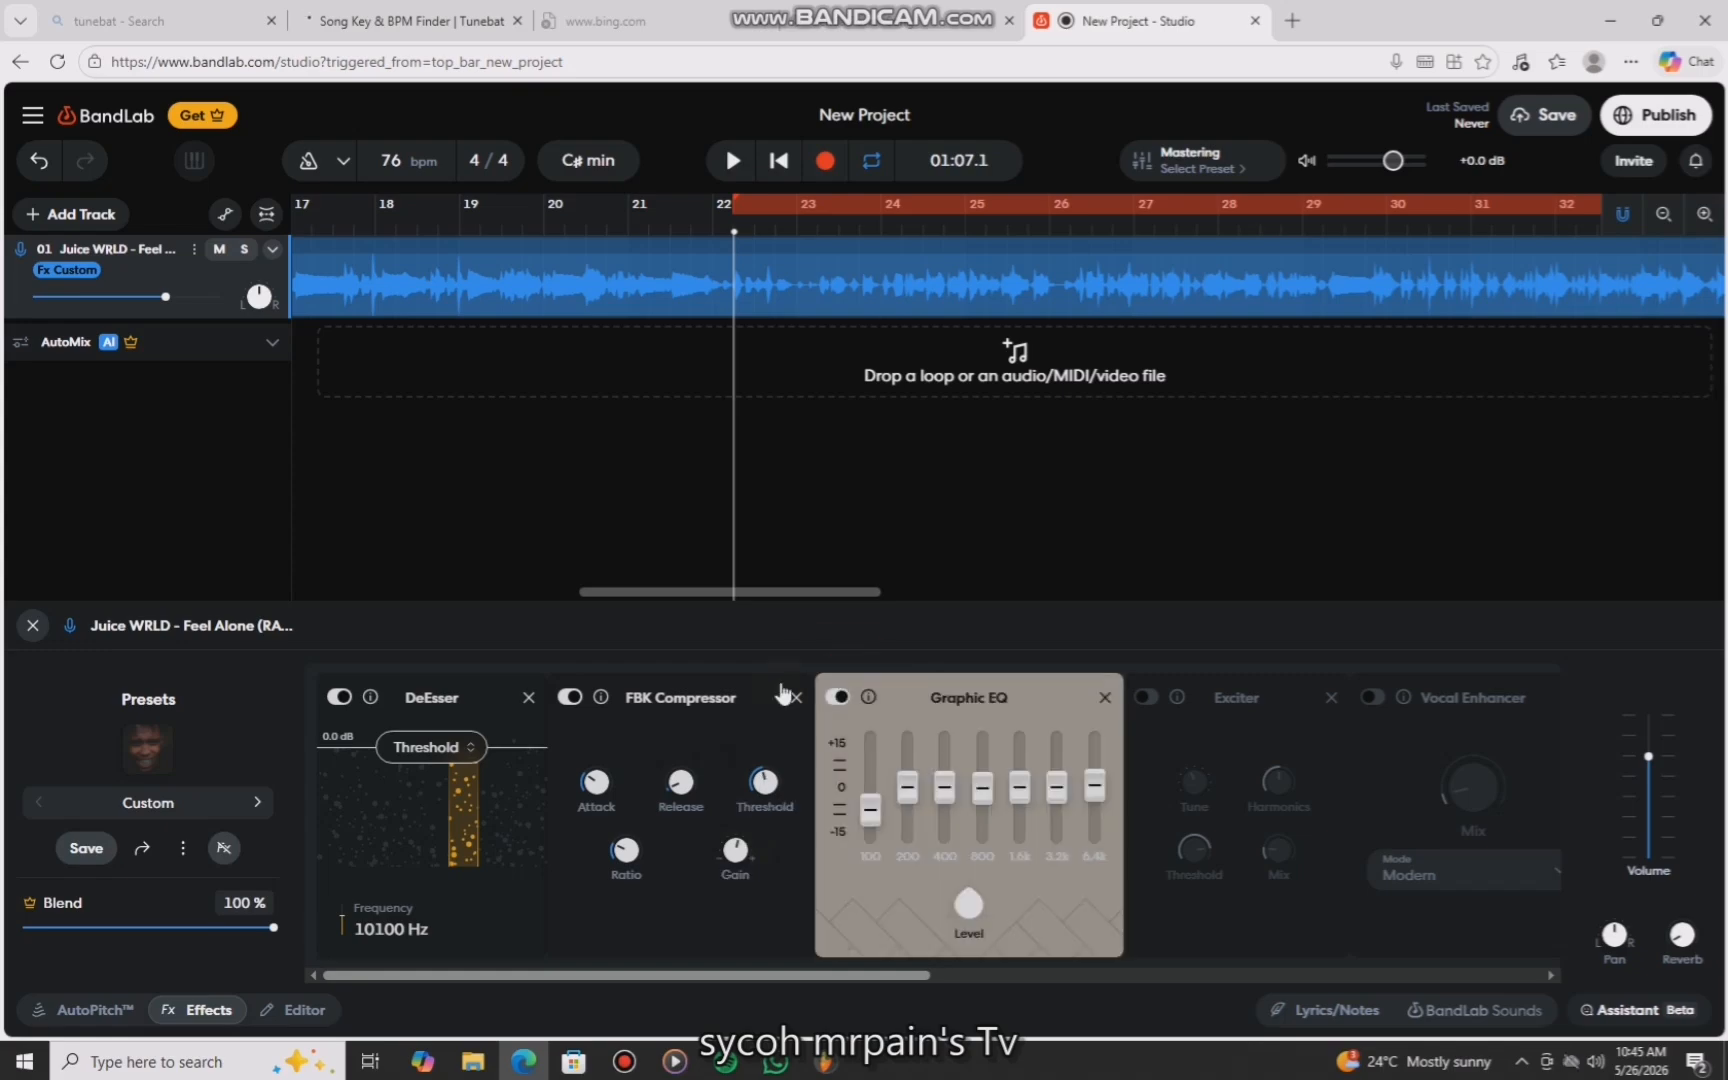
pyautogui.moveTo(868, 800); pyautogui.dragTo(895, 809)
pyautogui.click(732, 160)
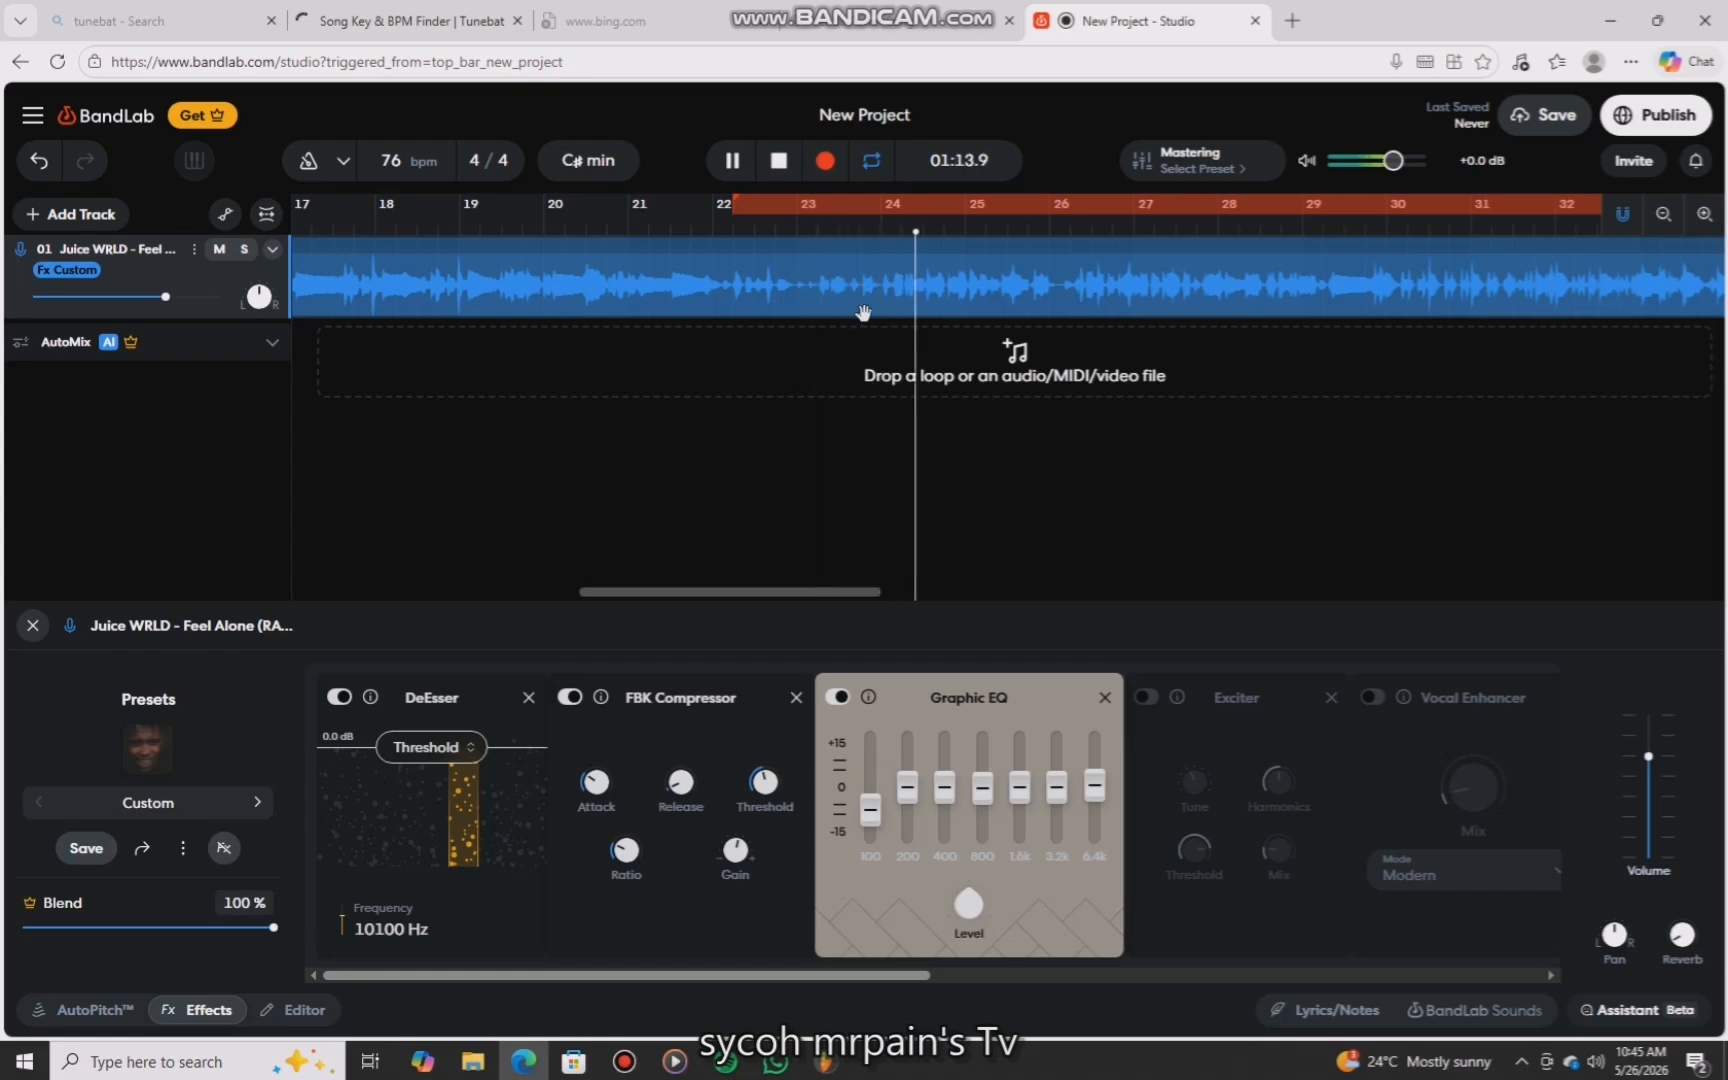
pyautogui.press('space')
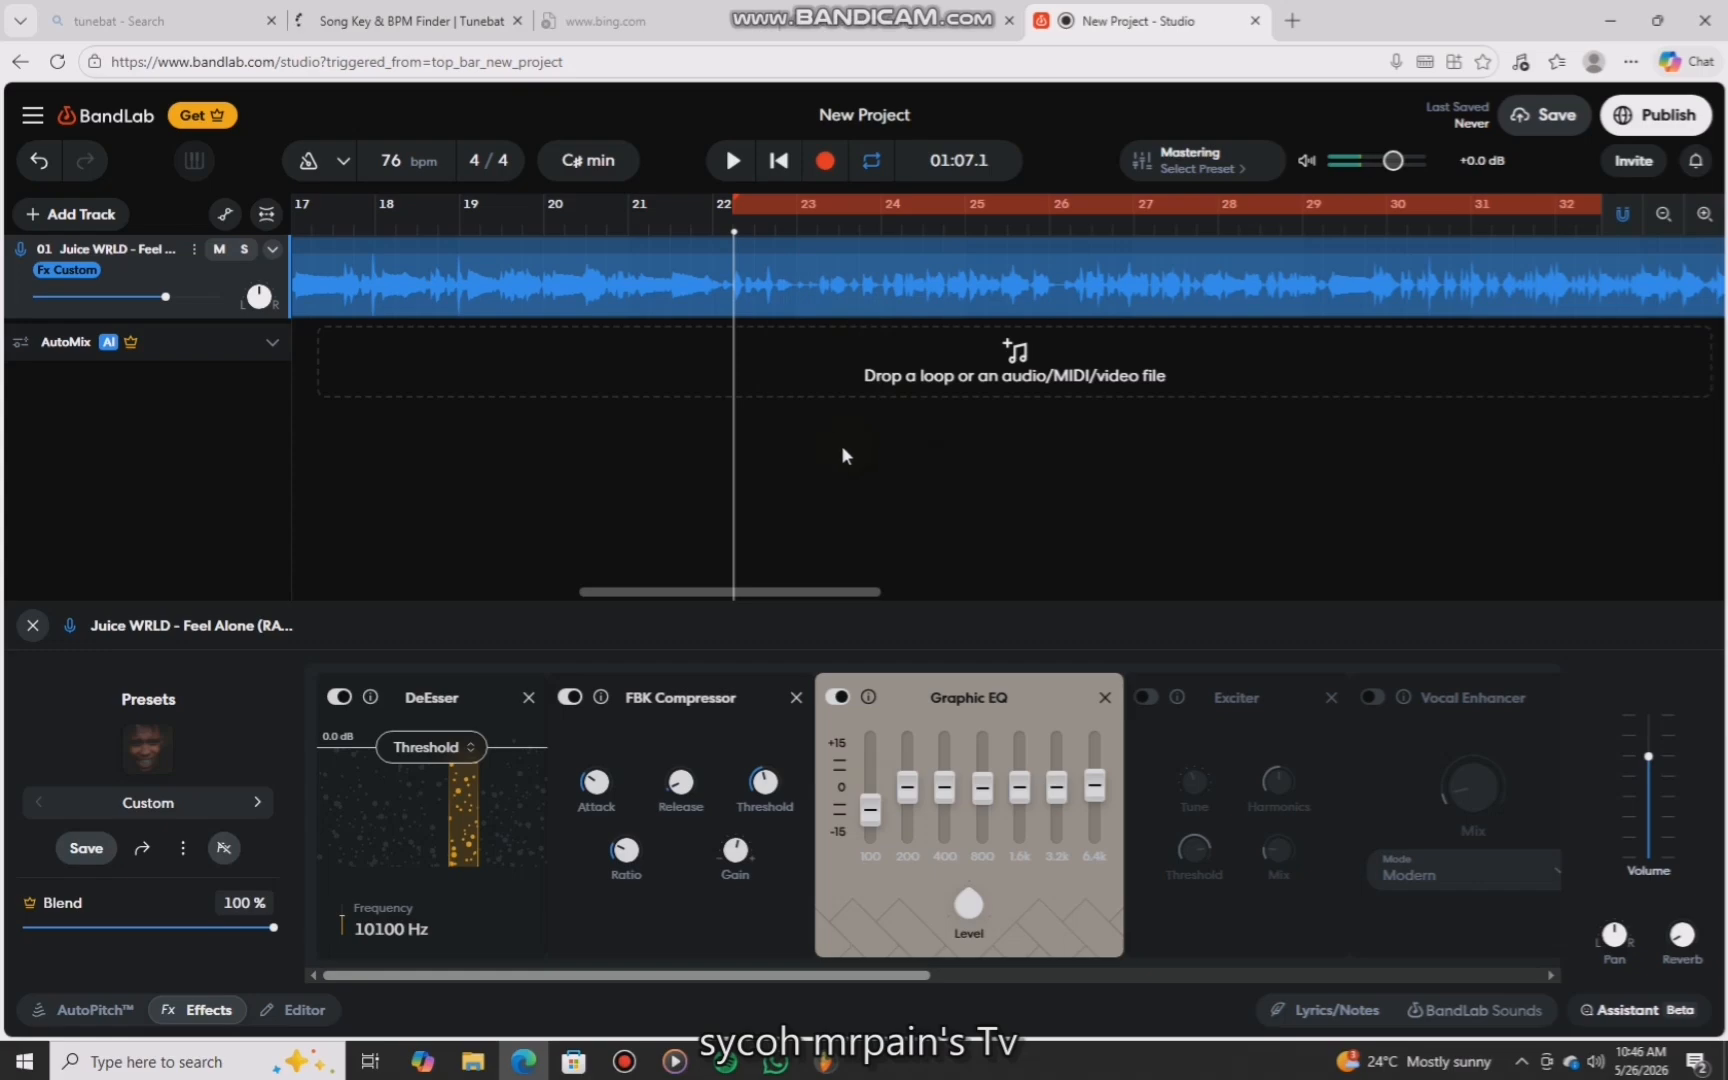
pyautogui.moveTo(868, 815)
pyautogui.moveTo(913, 780)
pyautogui.moveTo(1096, 787)
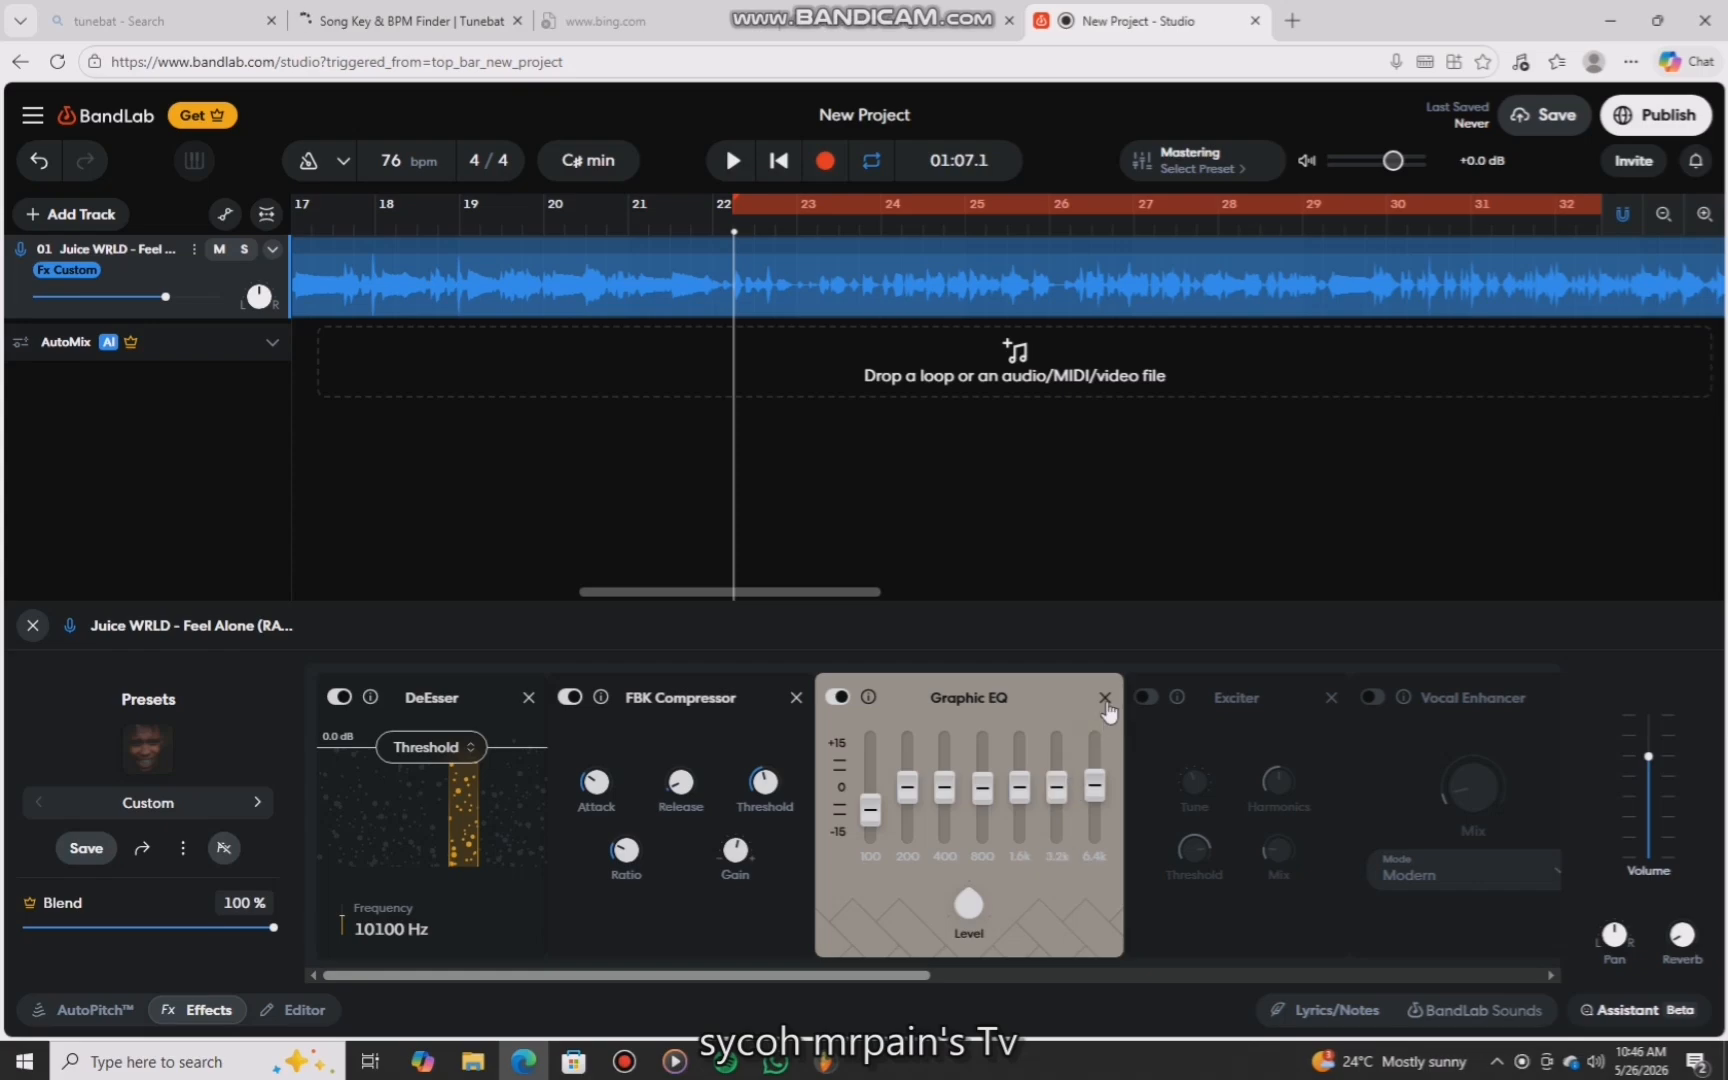
pyautogui.press('space')
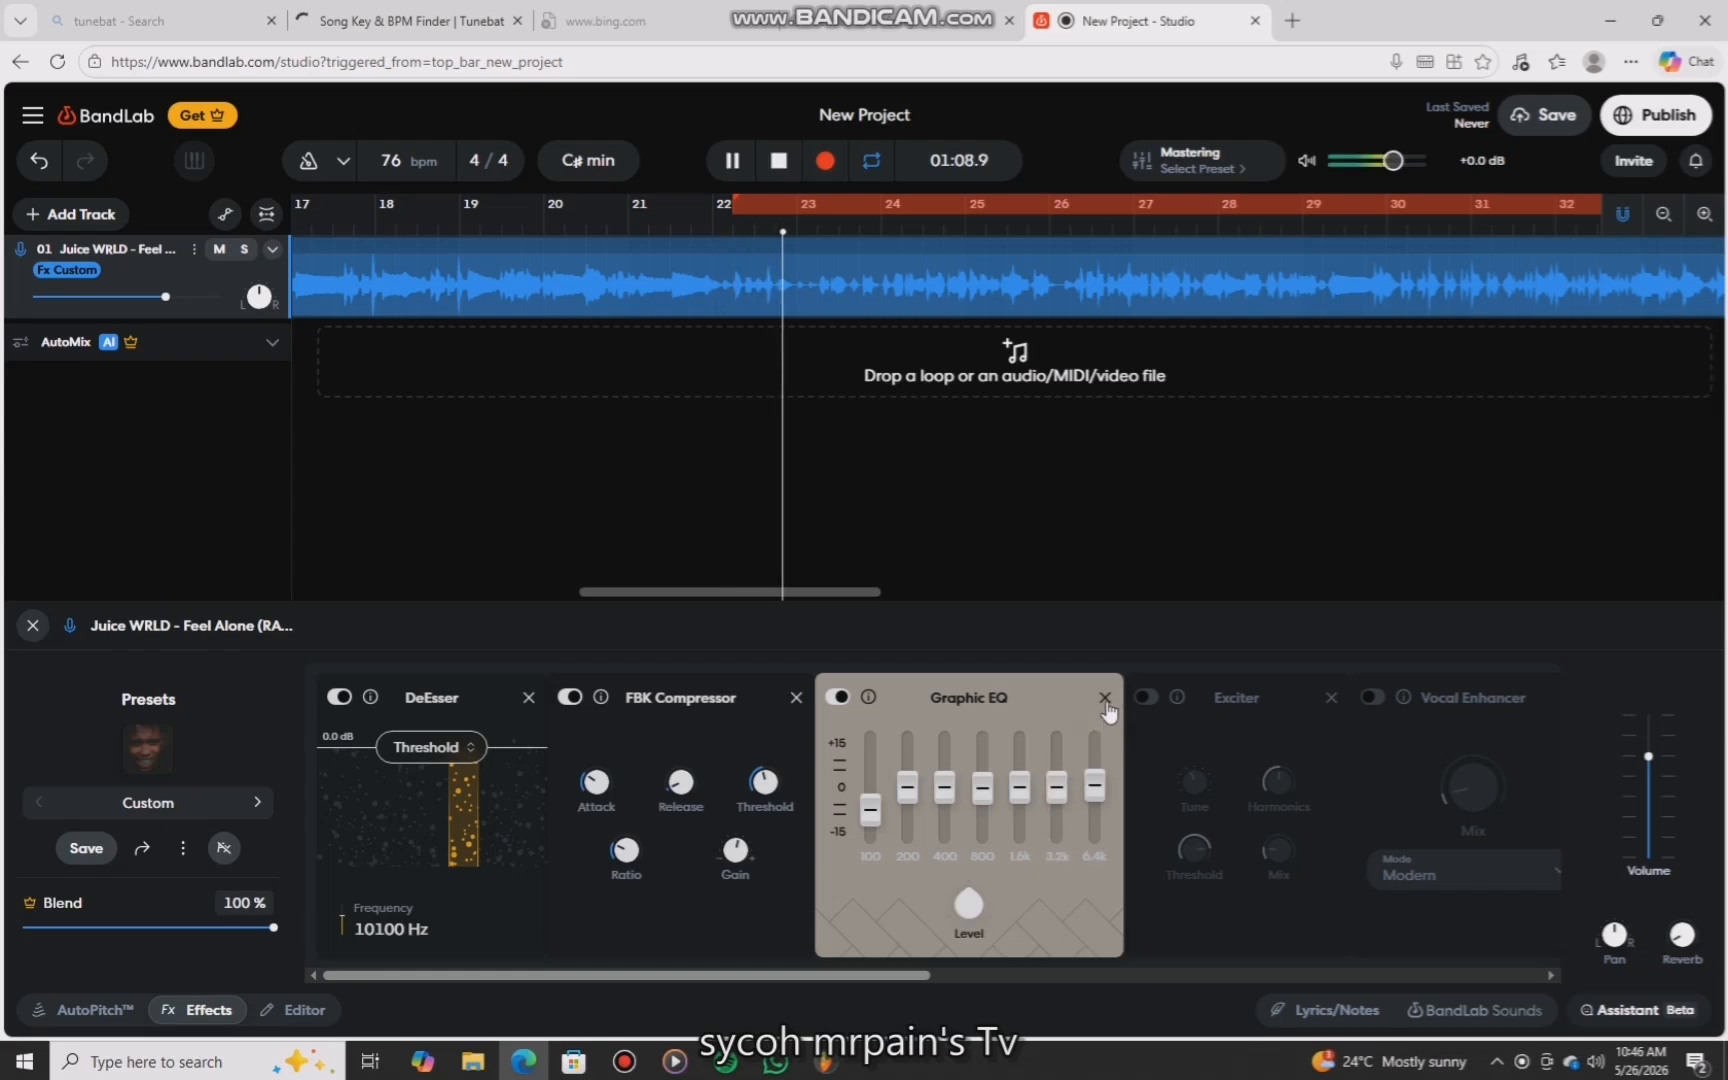
# Enable the Exciter, check its tune, threshold, harmonics and mix, and play the looped section with it.
pyautogui.click(880, 975)
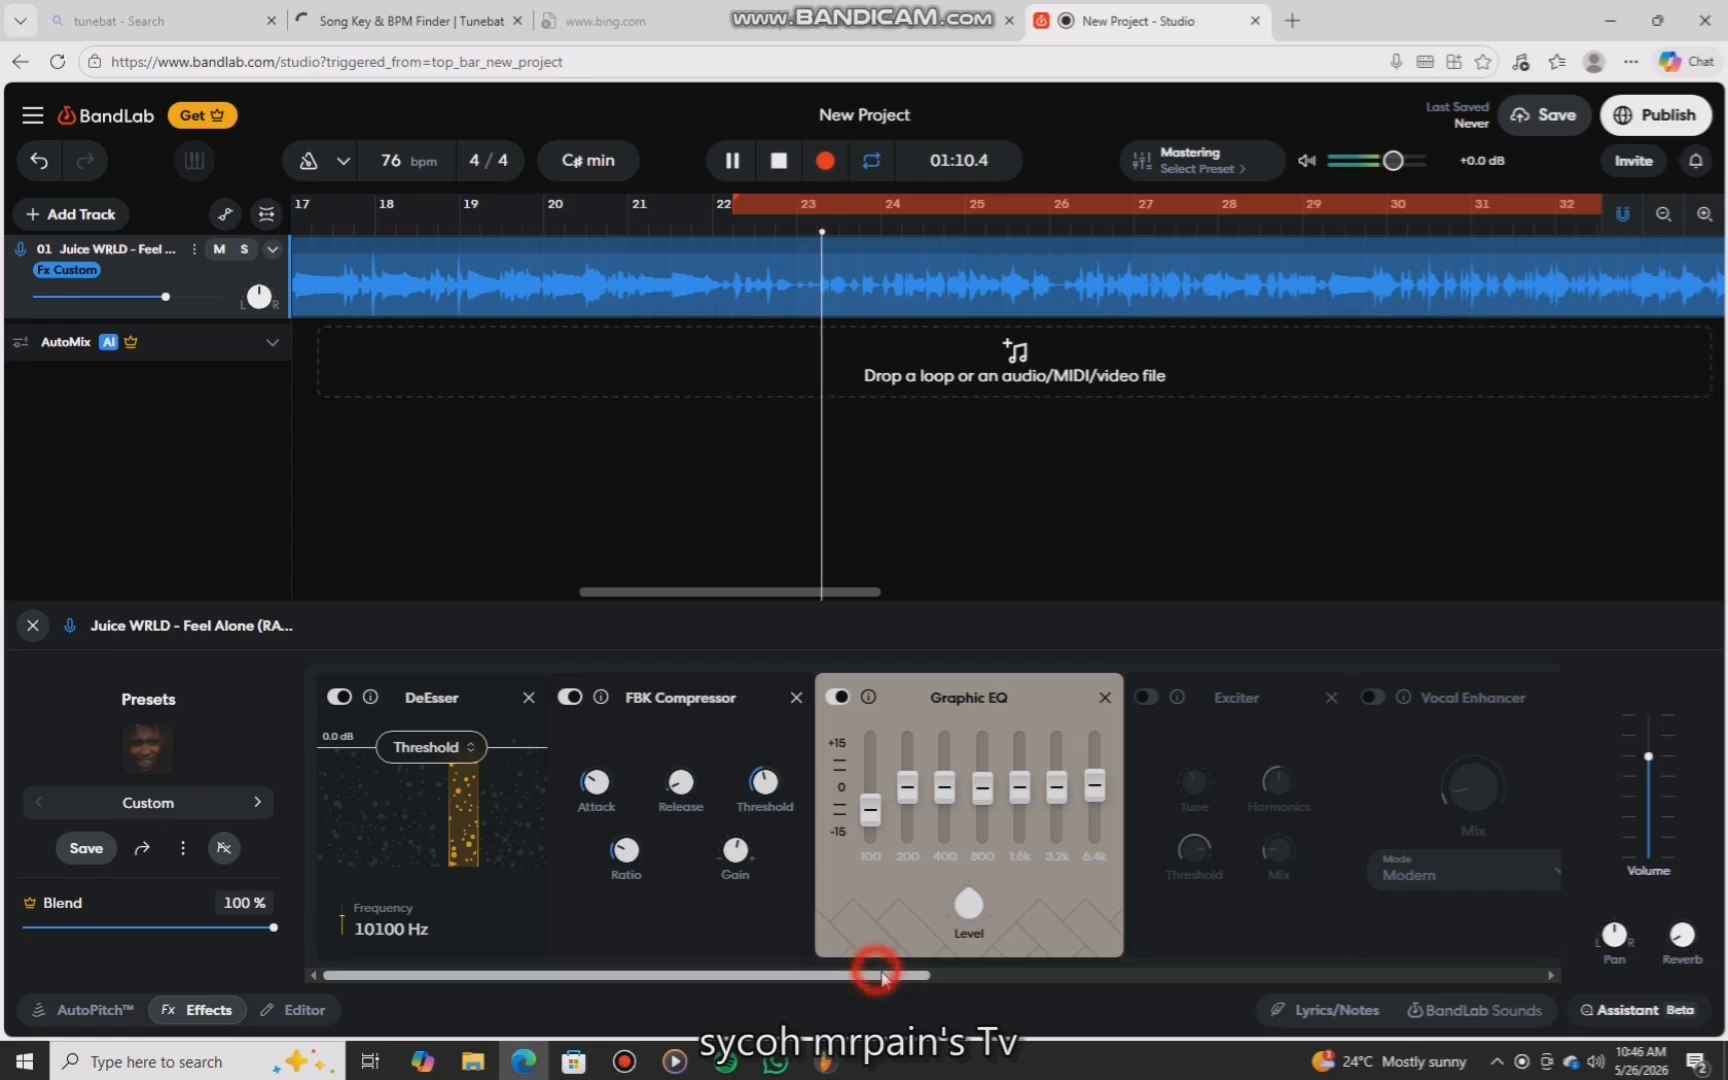
pyautogui.moveTo(880, 975); pyautogui.dragTo(1129, 975)
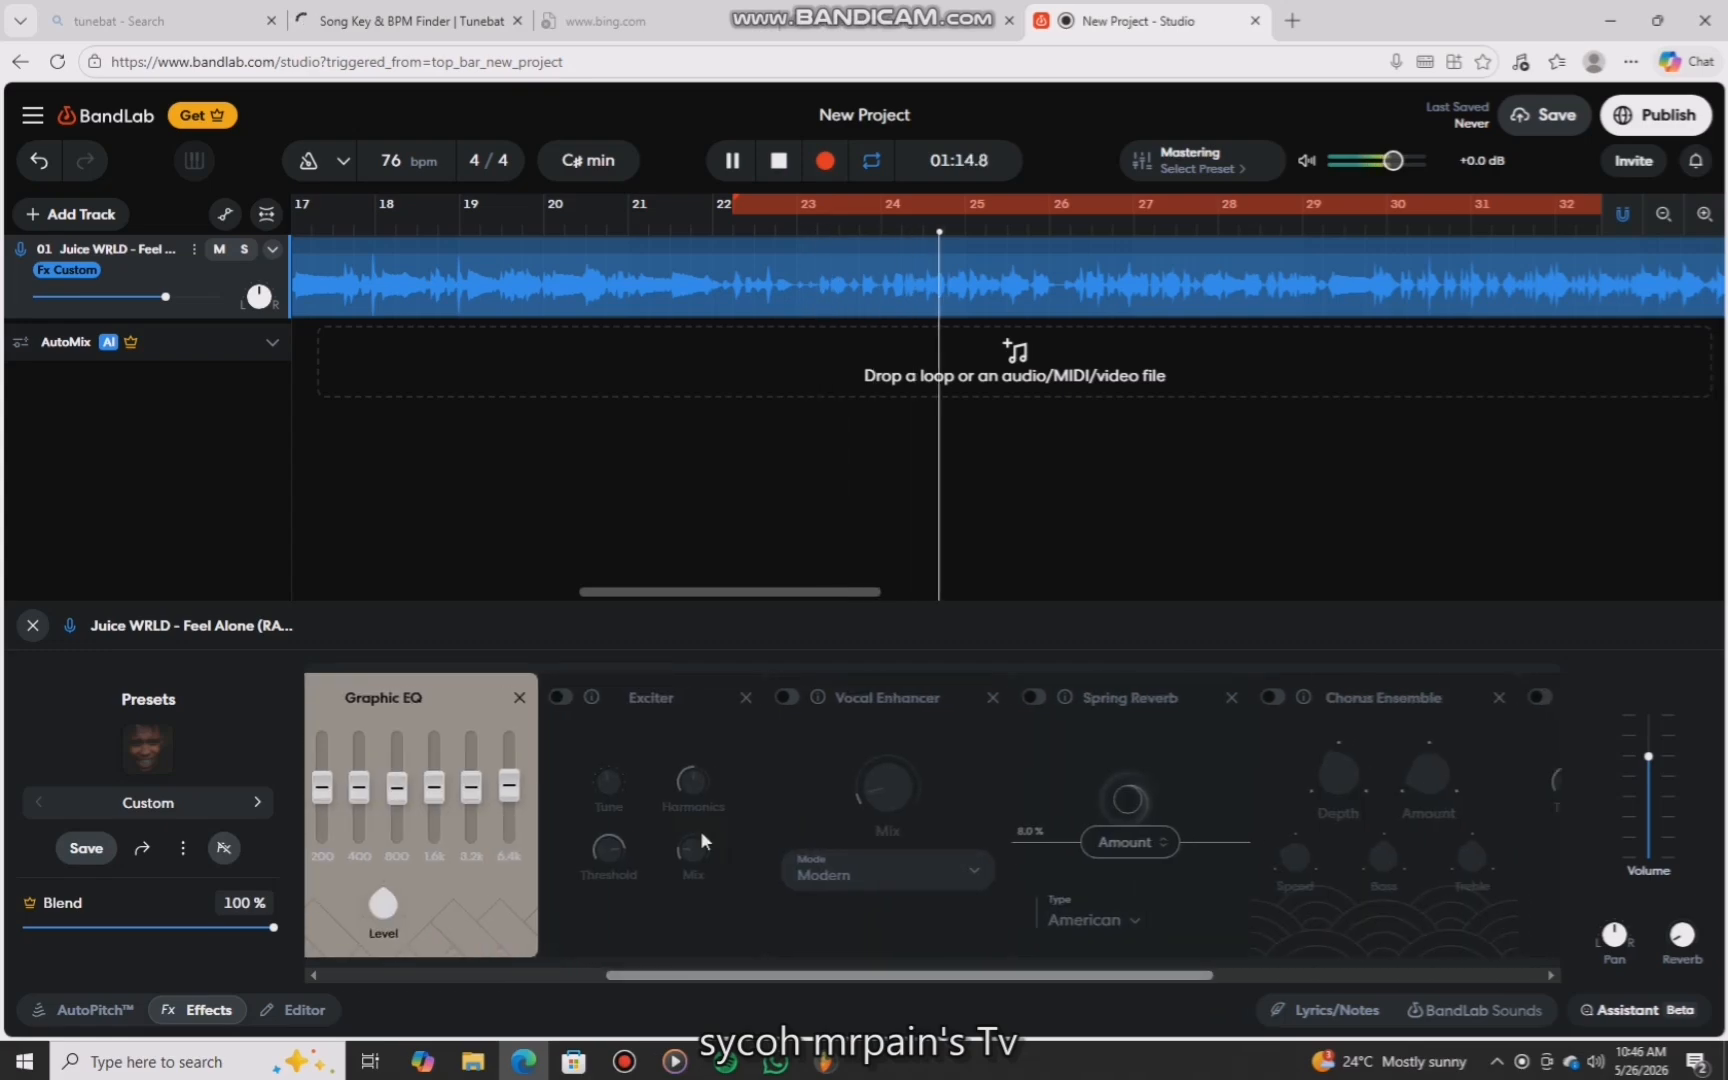
pyautogui.press('space')
pyautogui.click(562, 700)
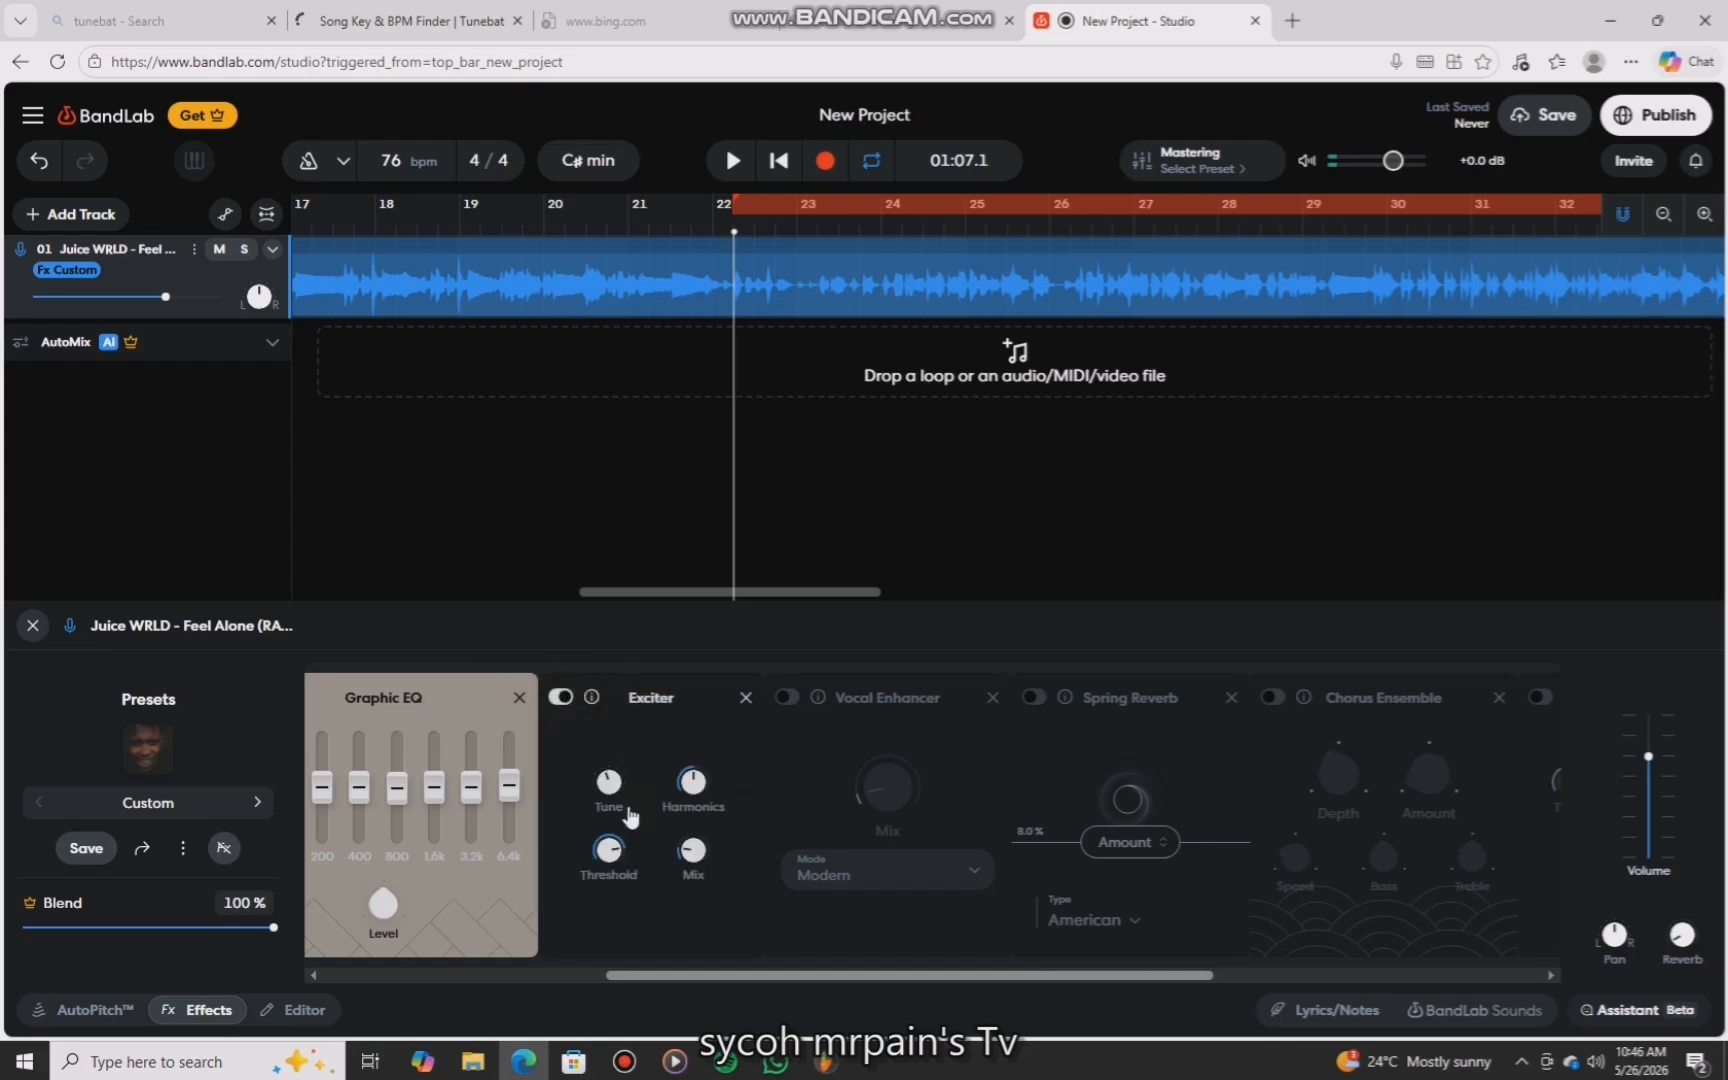
pyautogui.moveTo(609, 795)
pyautogui.moveTo(609, 849)
pyautogui.moveTo(687, 808)
pyautogui.moveTo(694, 853)
pyautogui.press('space')
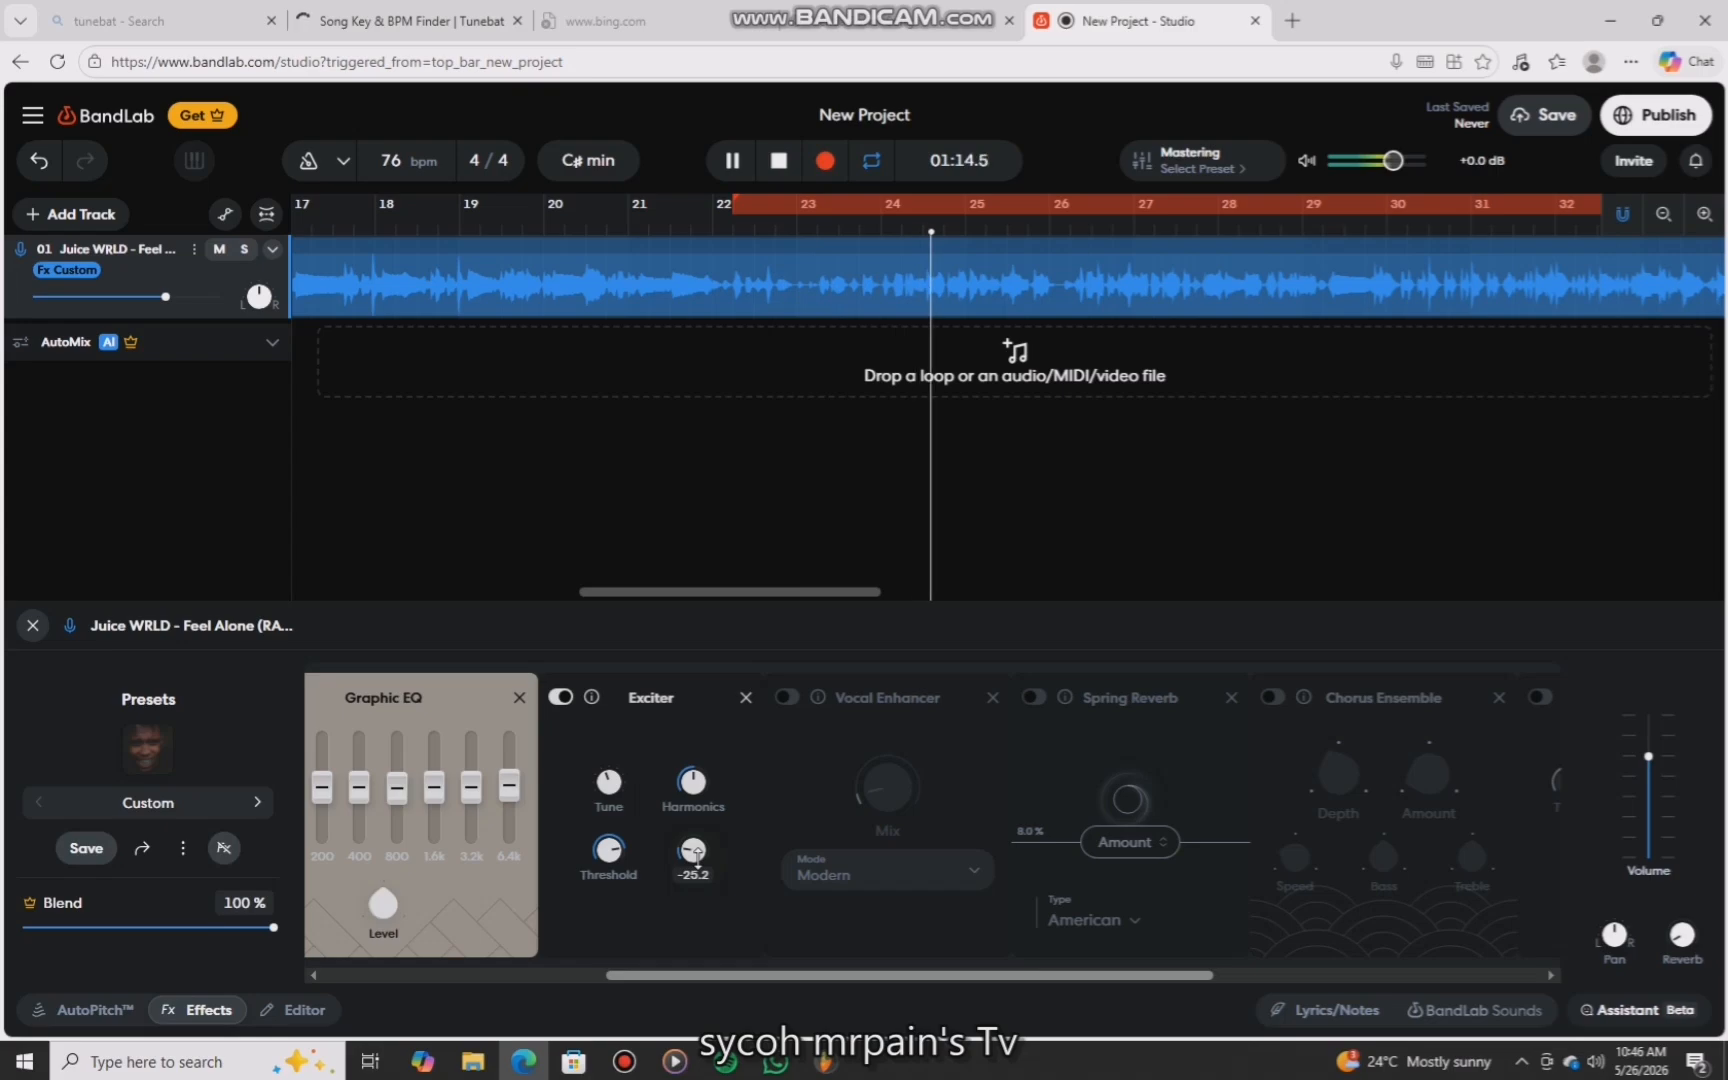
pyautogui.press('space')
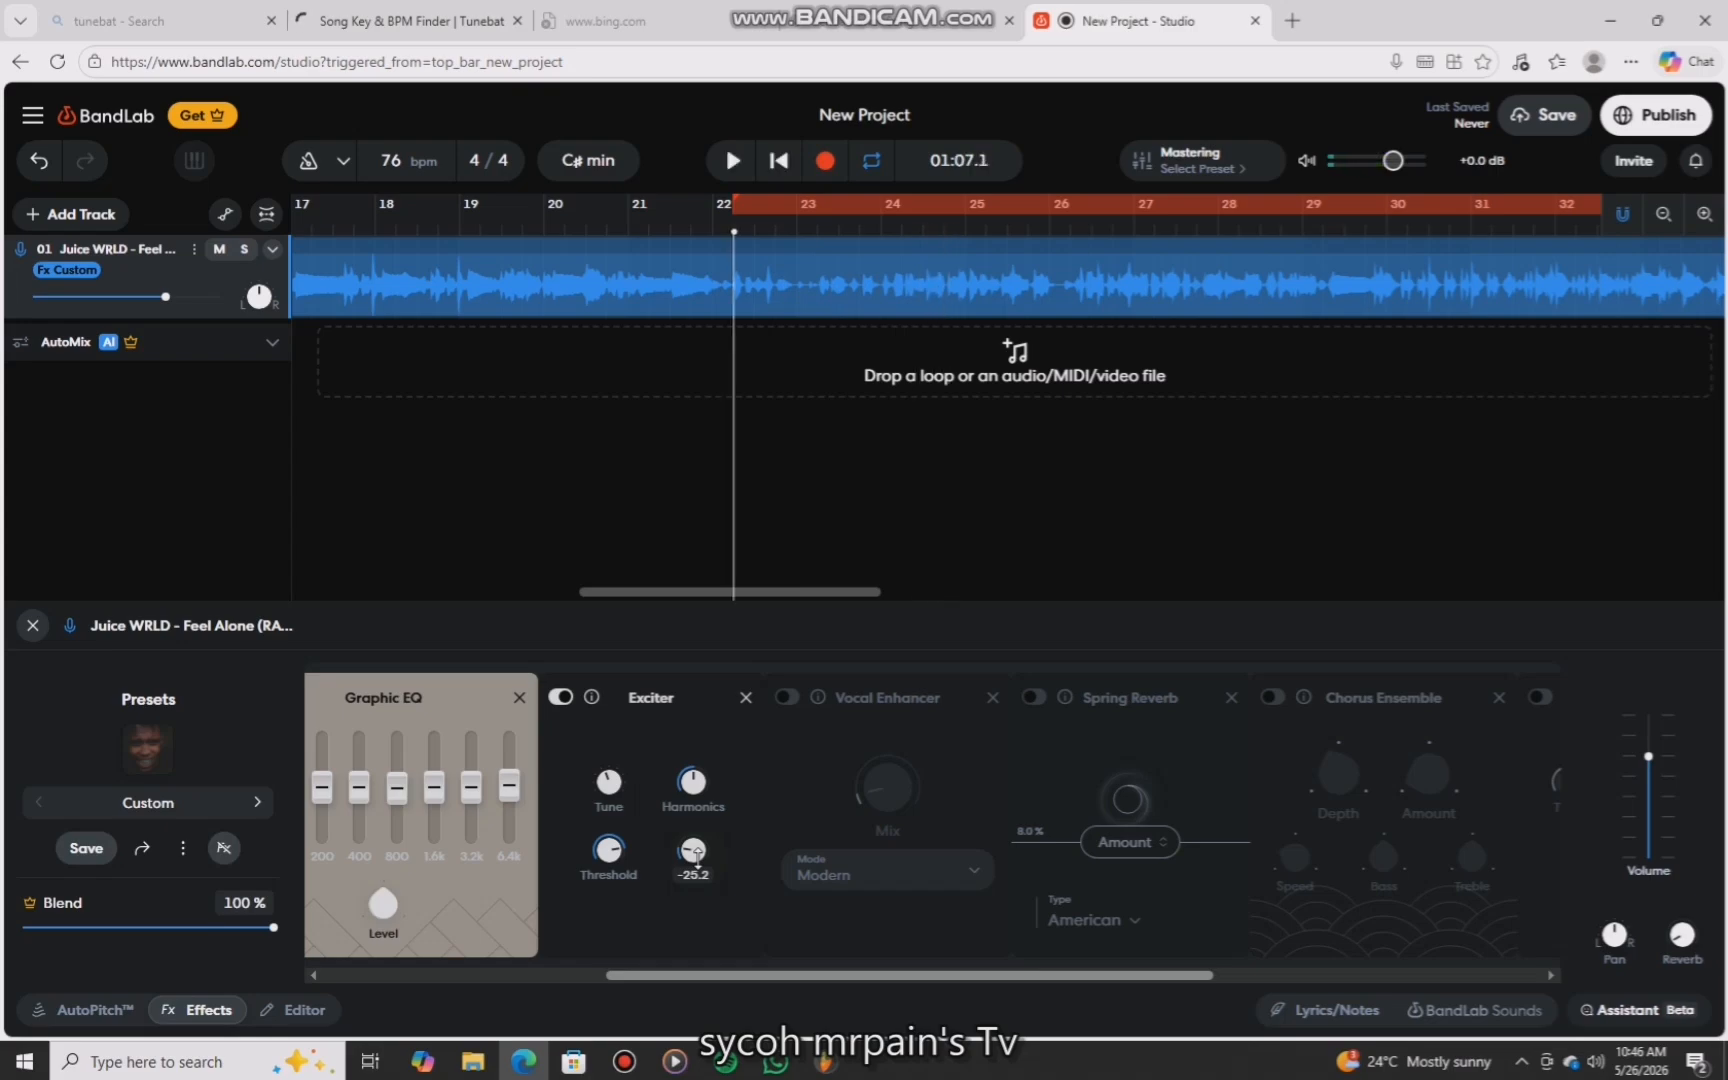
# Enable the Vocal Enhancer, play the looped section with it, and check its mode and mix.
pyautogui.click(790, 698)
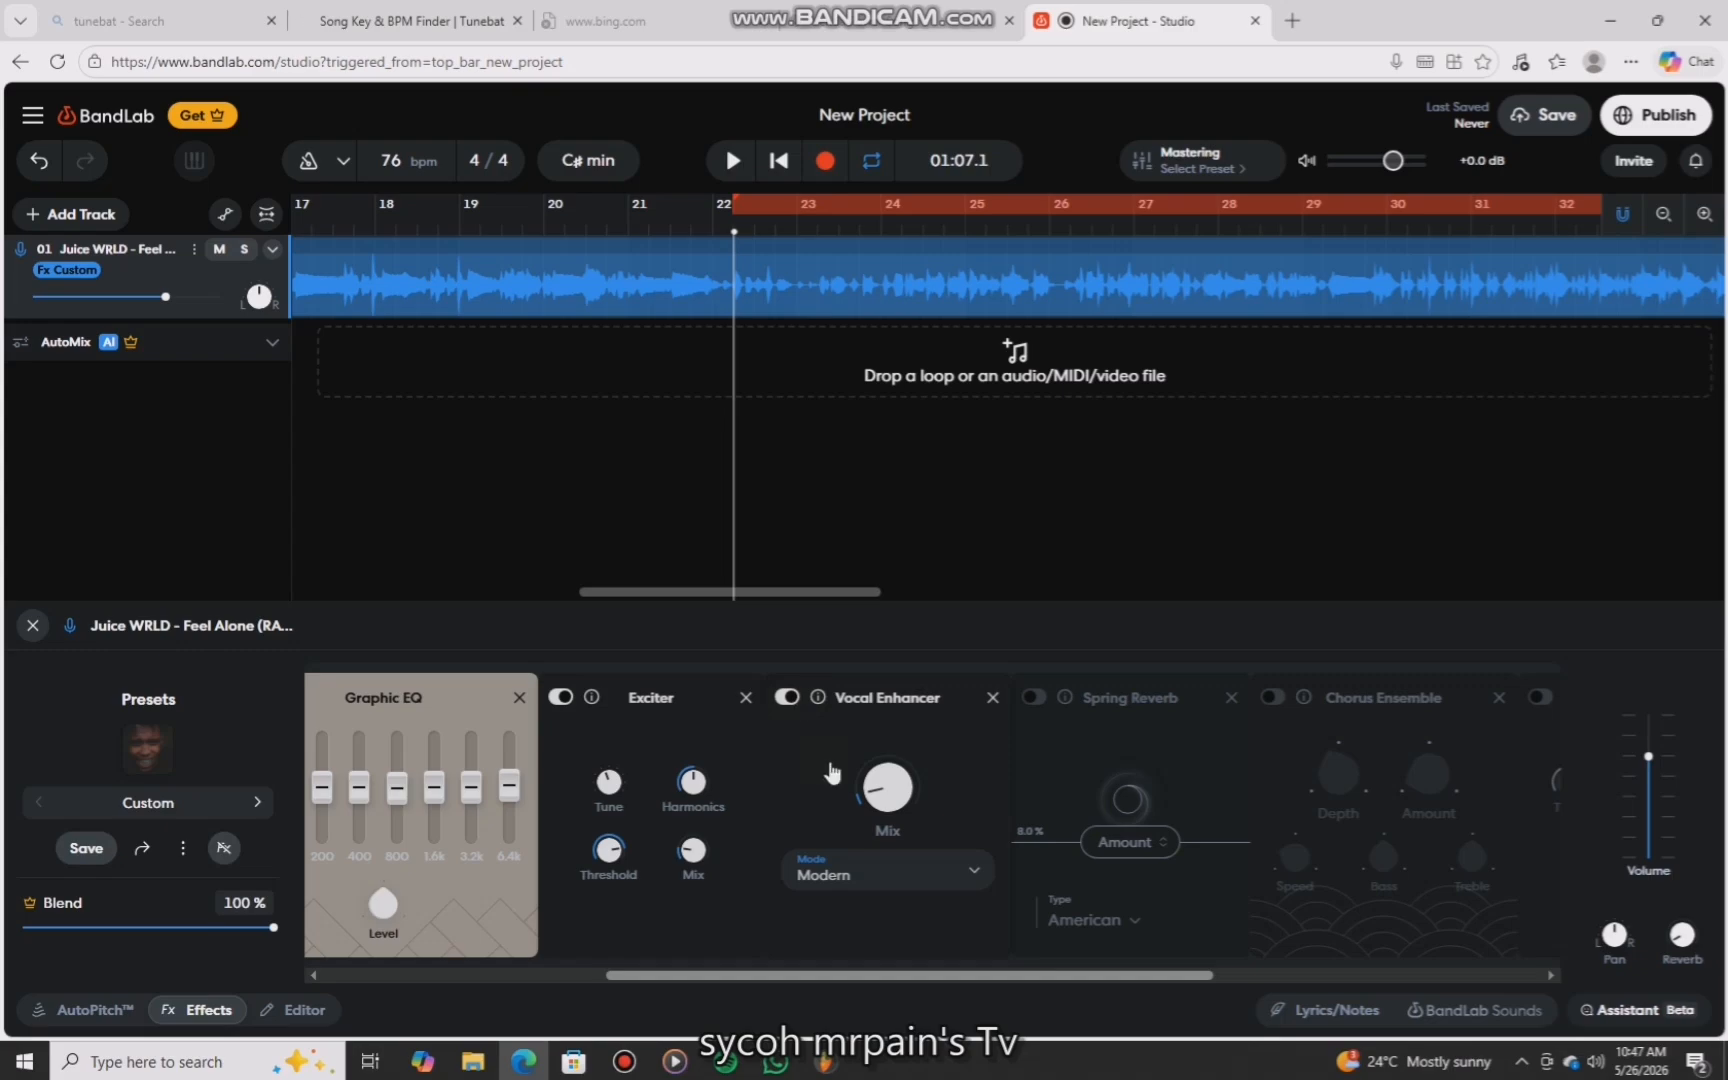
pyautogui.press('space')
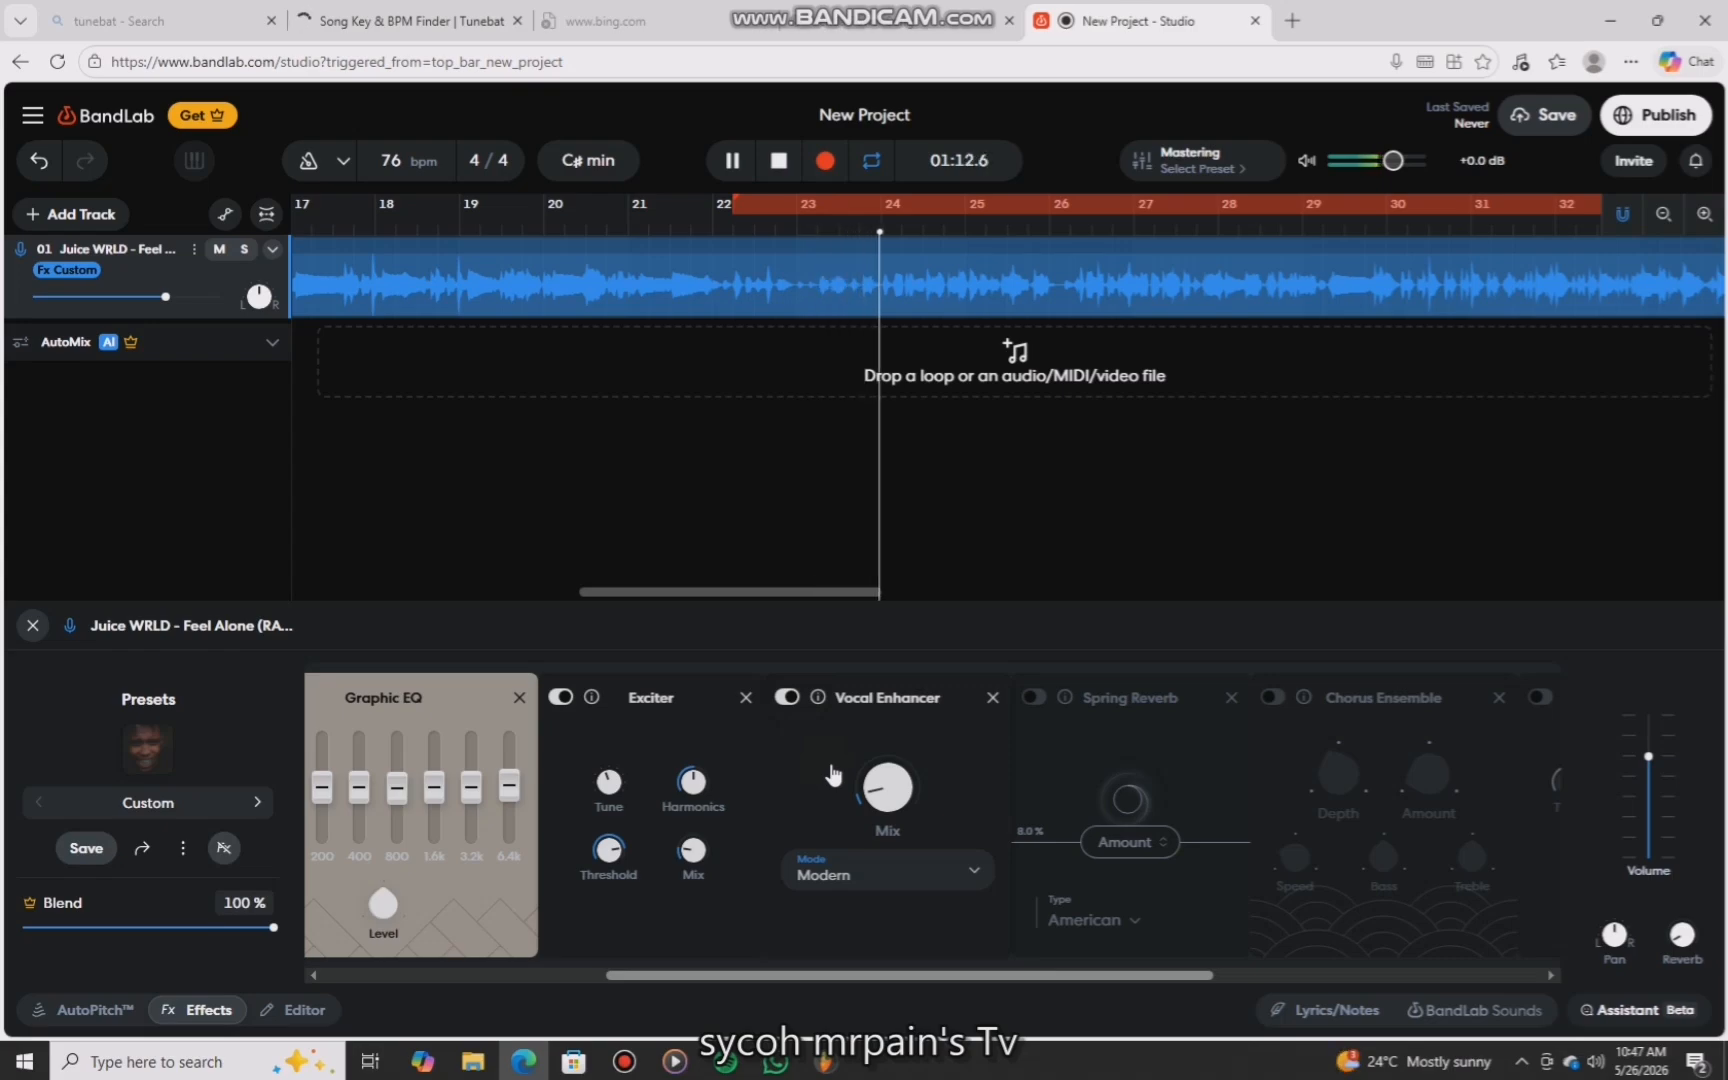
pyautogui.press('space')
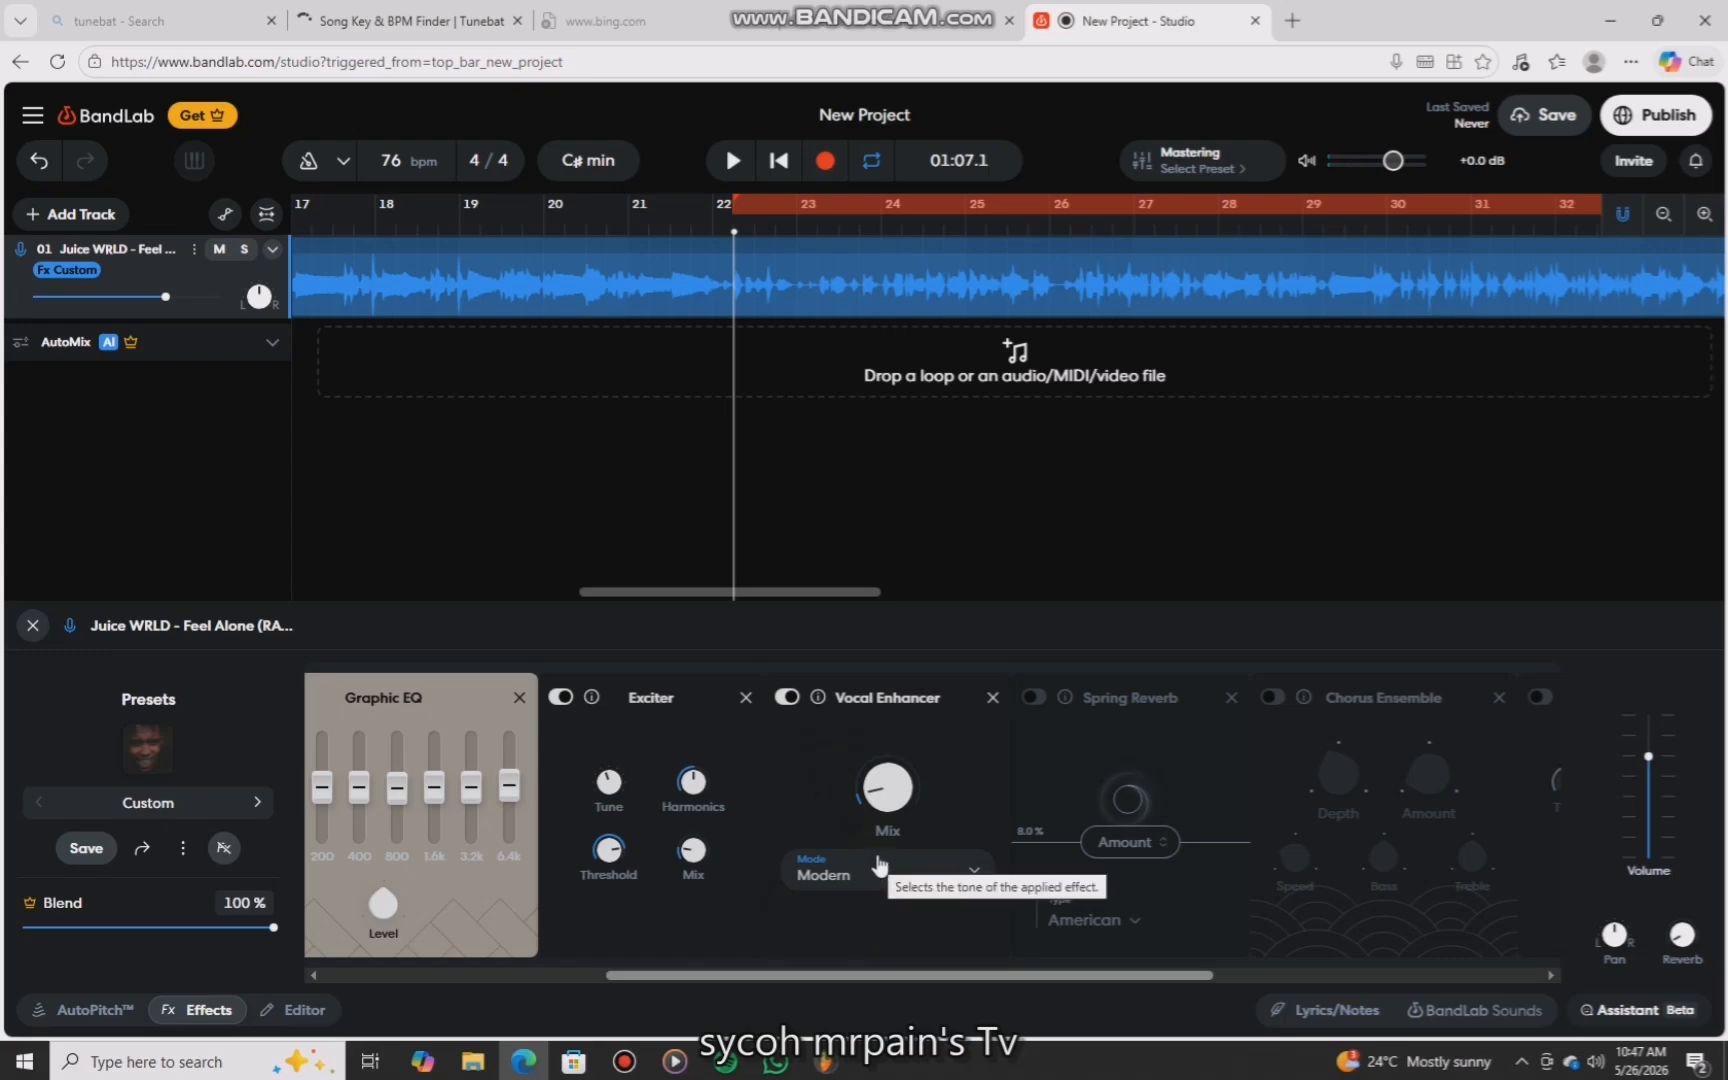
pyautogui.moveTo(882, 808)
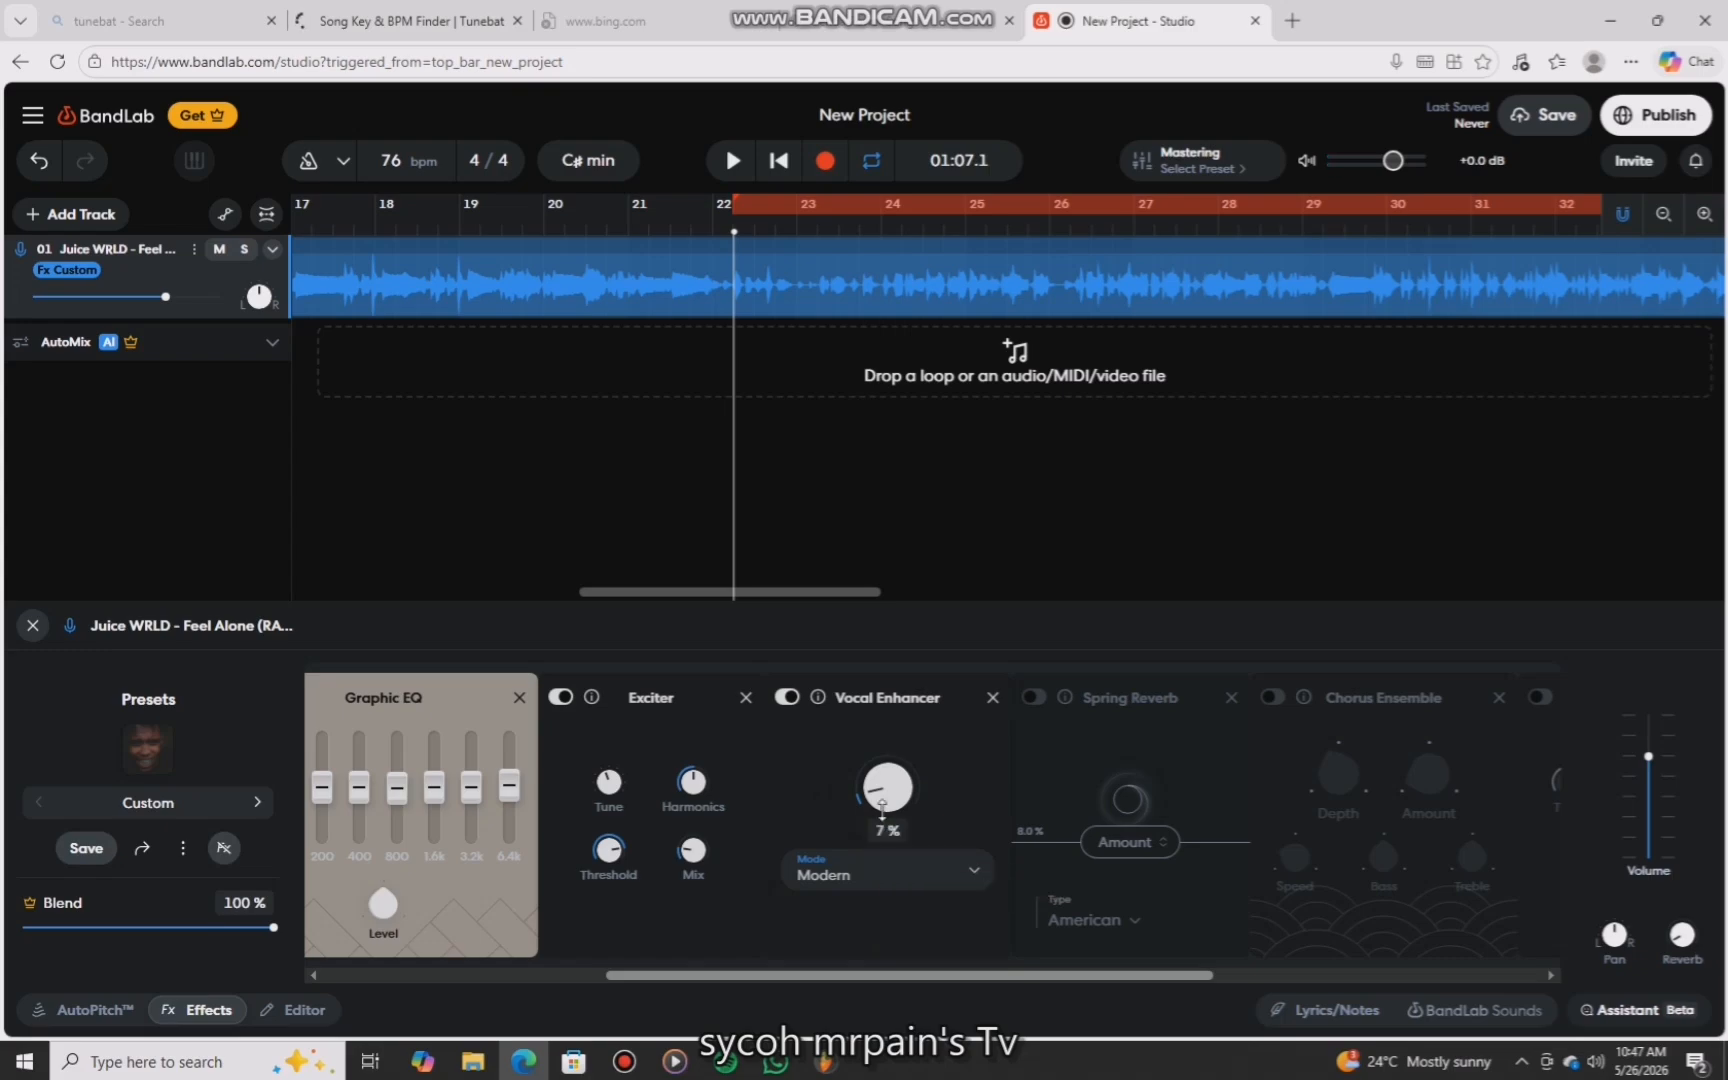
# Enable the Spring Reverb, check its type and amount, and play the looped section with it.
pyautogui.moveTo(910, 978); pyautogui.dragTo(1049, 978)
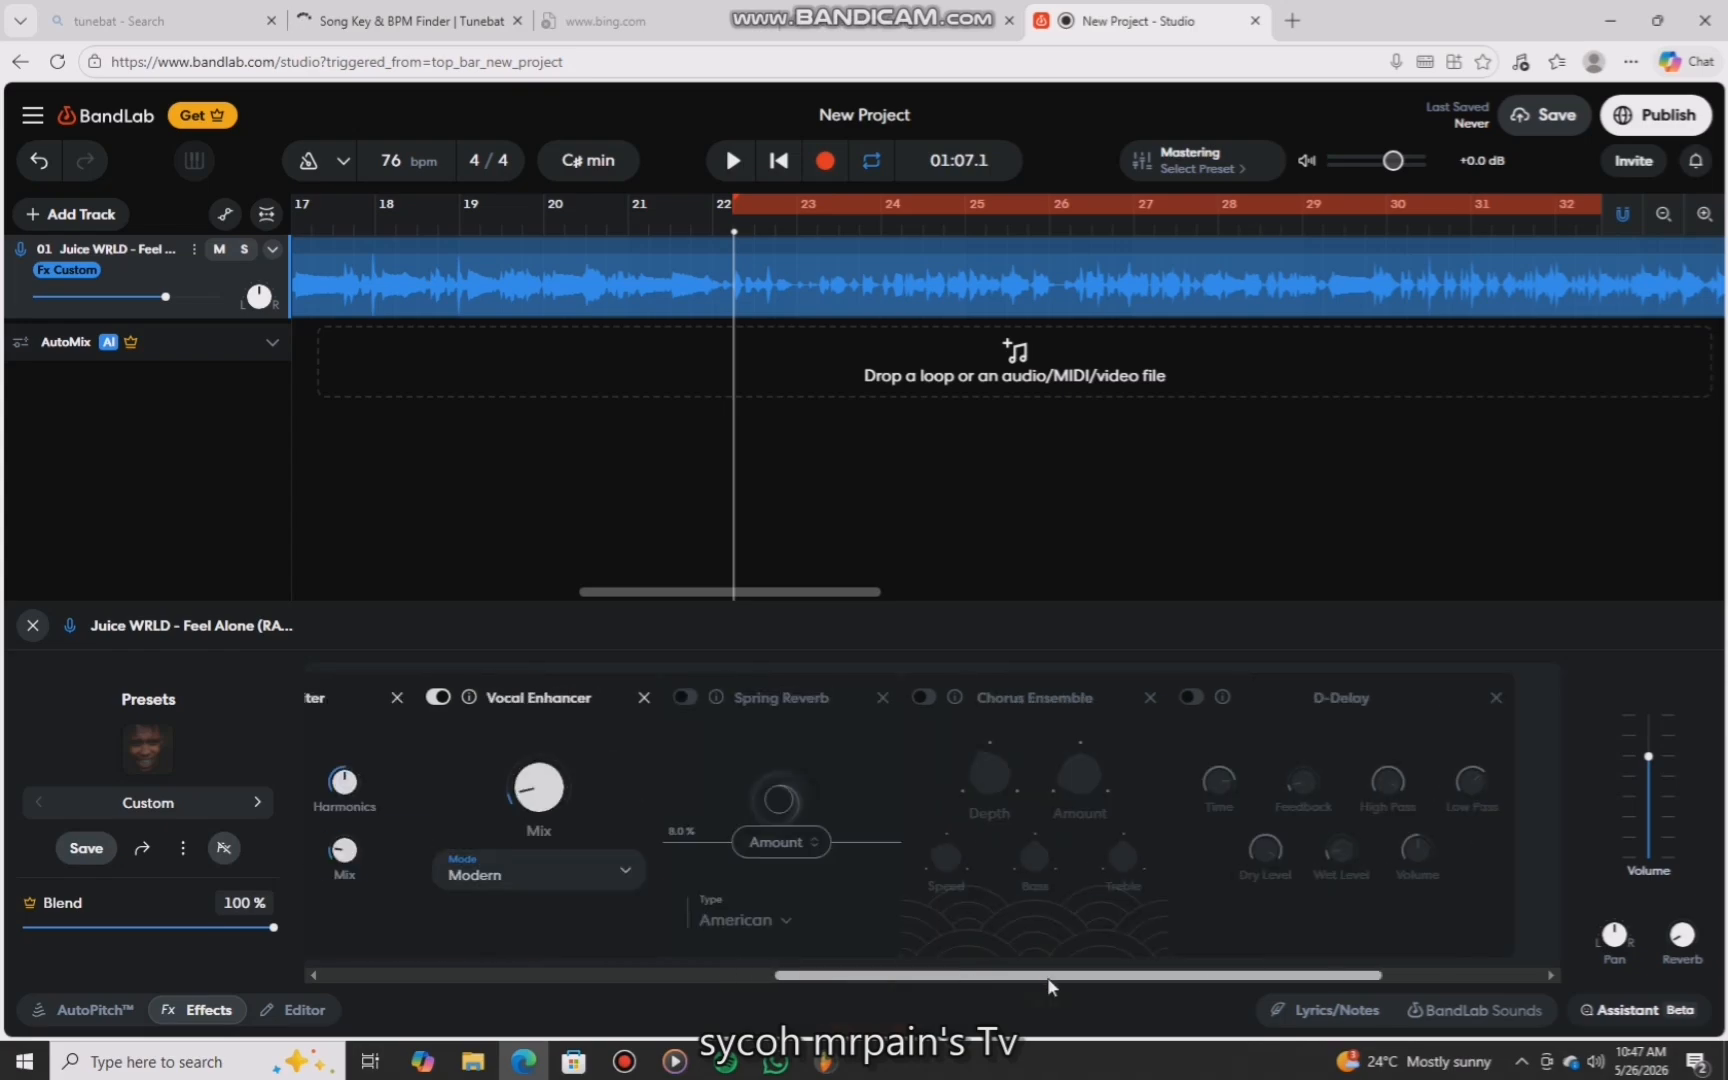
pyautogui.click(665, 699)
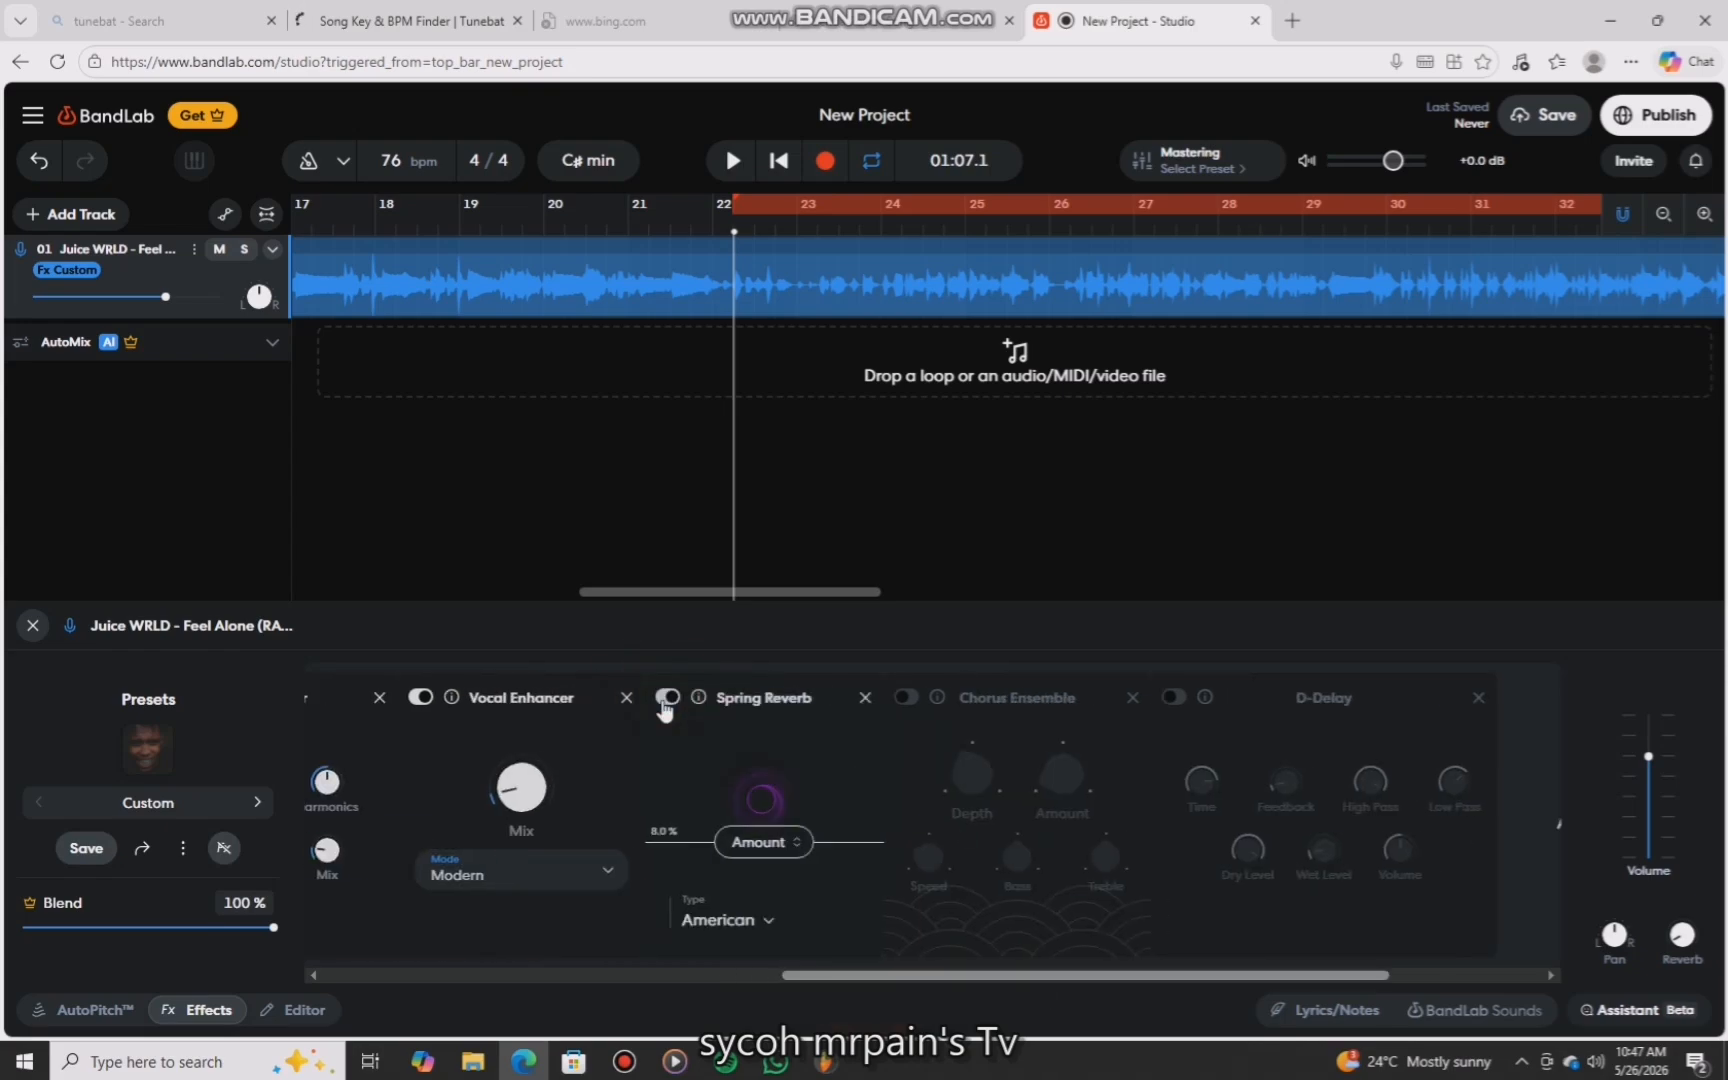
pyautogui.click(717, 920)
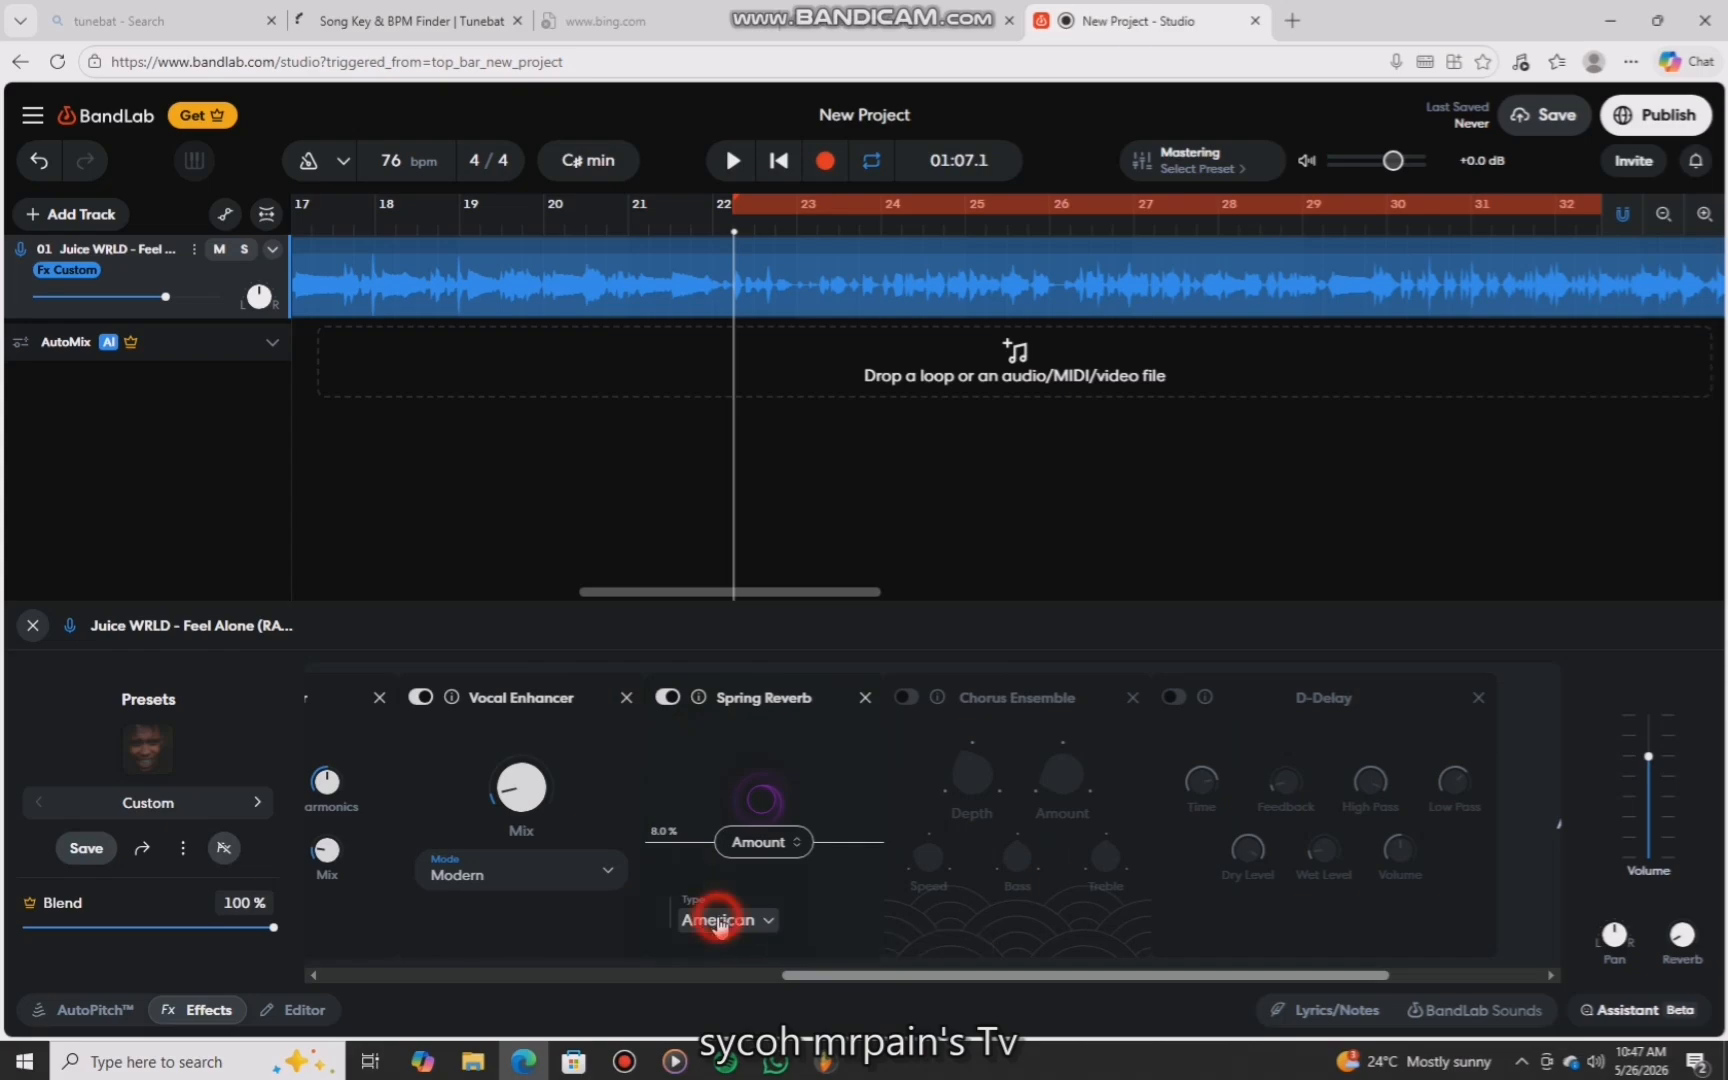
pyautogui.click(826, 921)
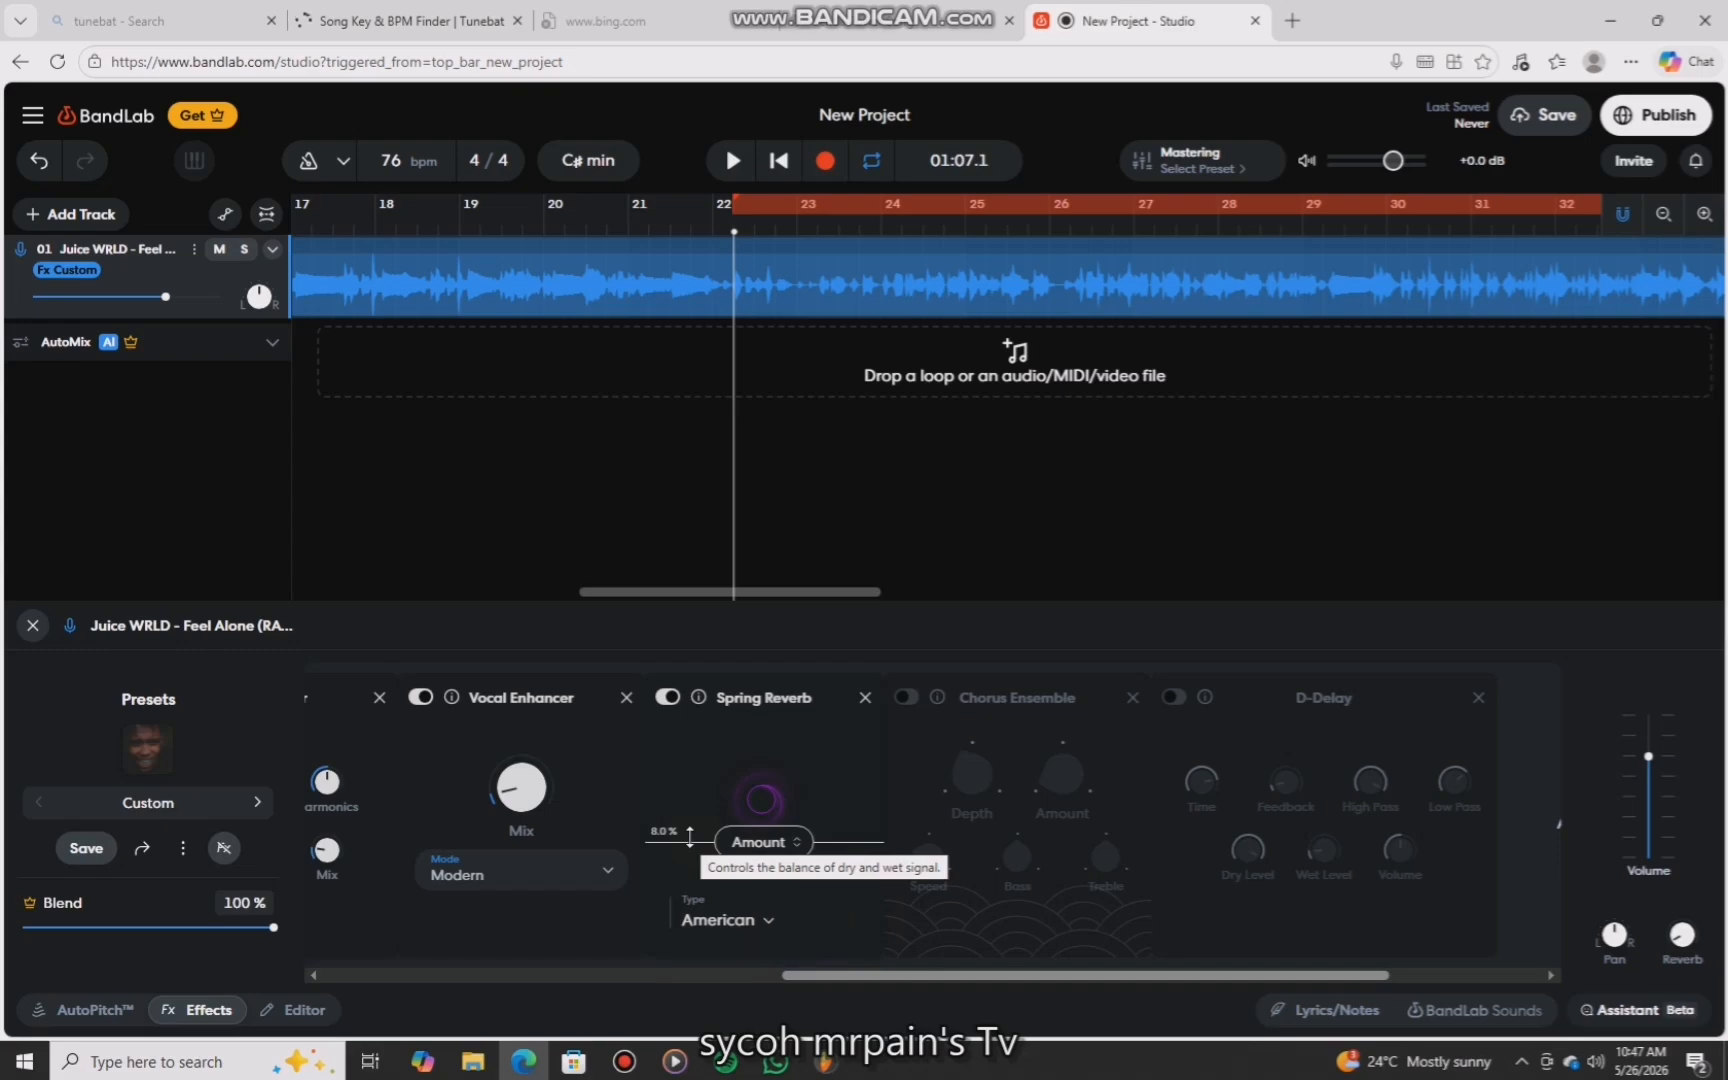
pyautogui.press('space')
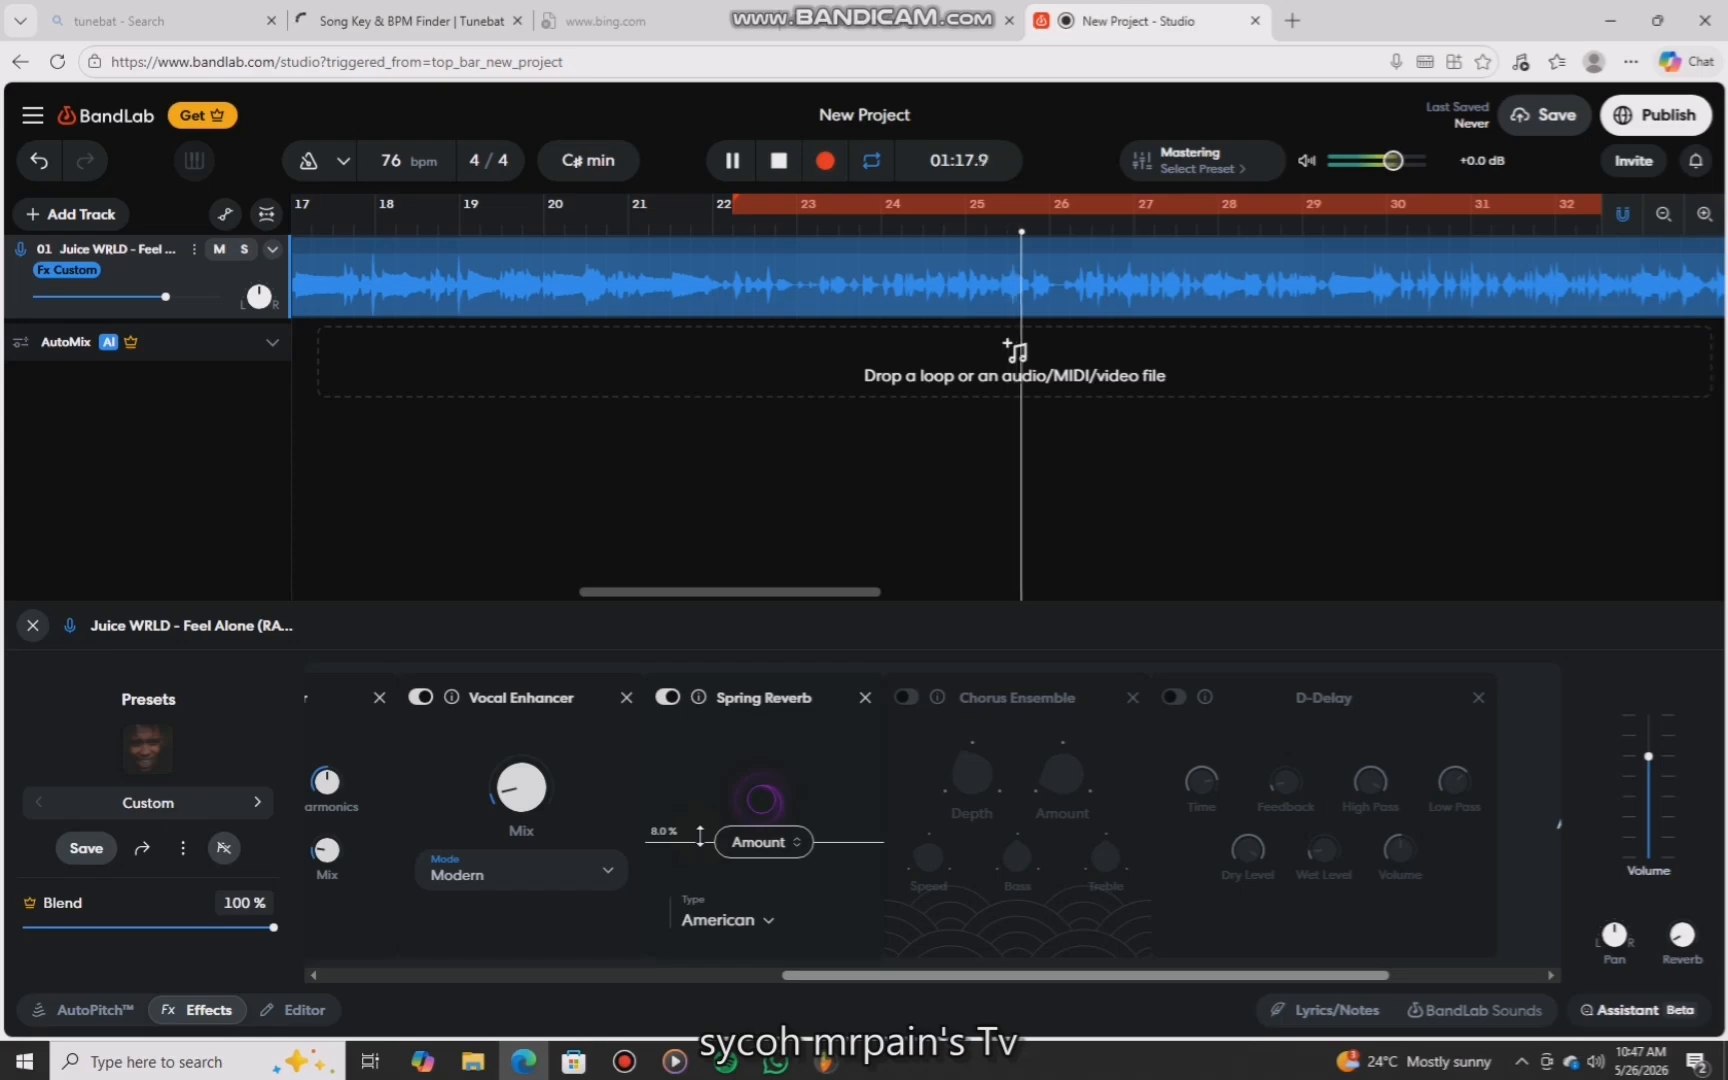
pyautogui.press('space')
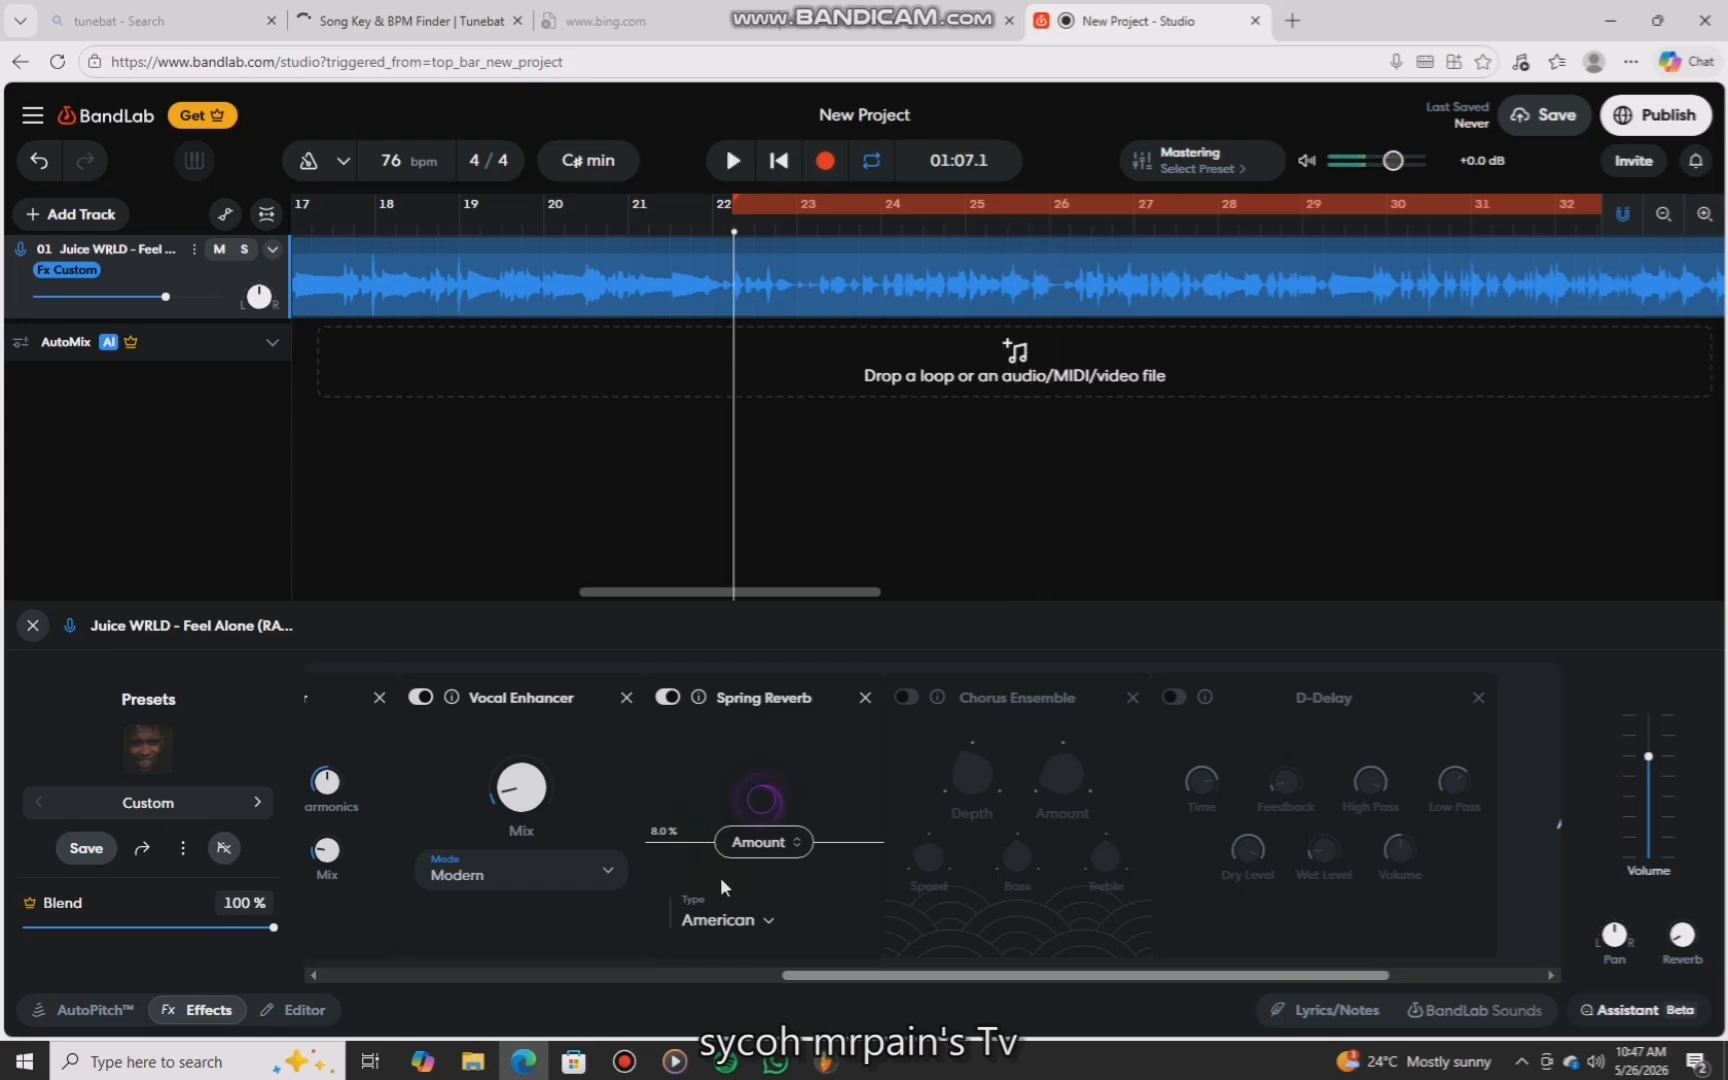
# Enable the Chorus Ensemble, check its depth, speed, amount and treble, and play the looped section with it.
pyautogui.click(907, 698)
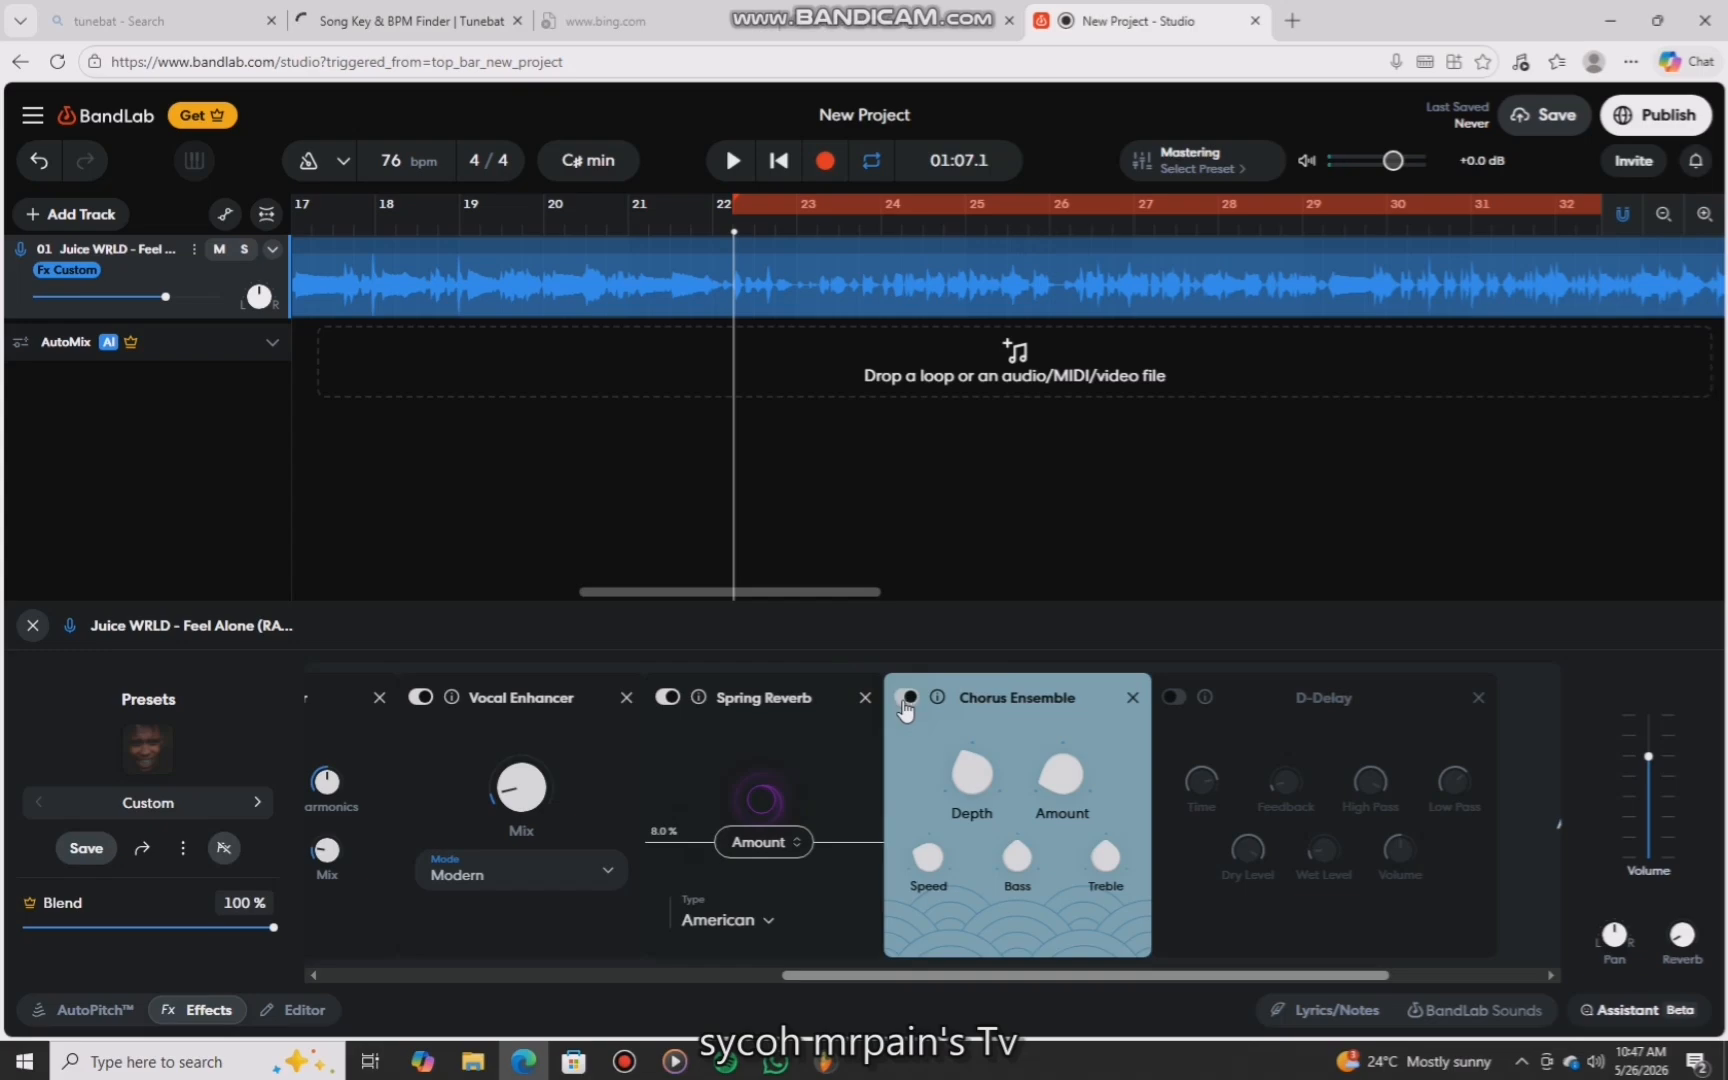
pyautogui.moveTo(976, 772)
pyautogui.moveTo(960, 878)
pyautogui.moveTo(1071, 783)
pyautogui.moveTo(1117, 863)
pyautogui.press('space')
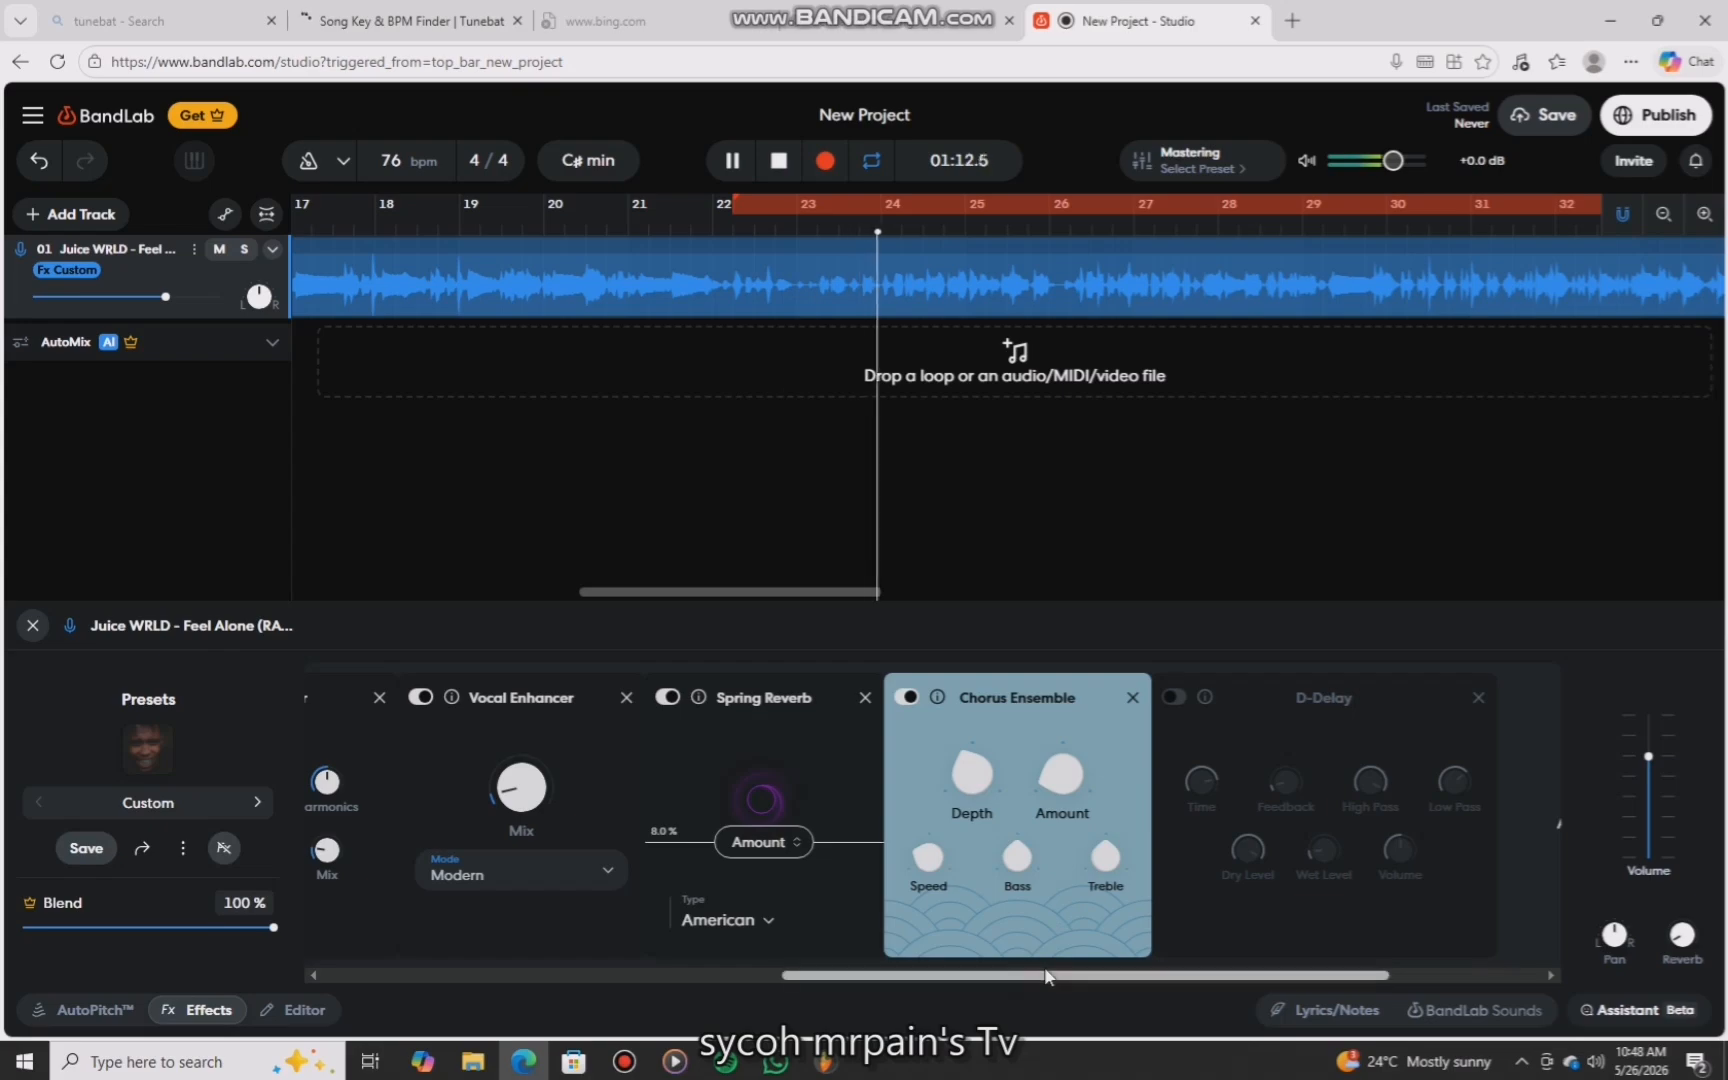
pyautogui.moveTo(1059, 976); pyautogui.dragTo(1203, 980)
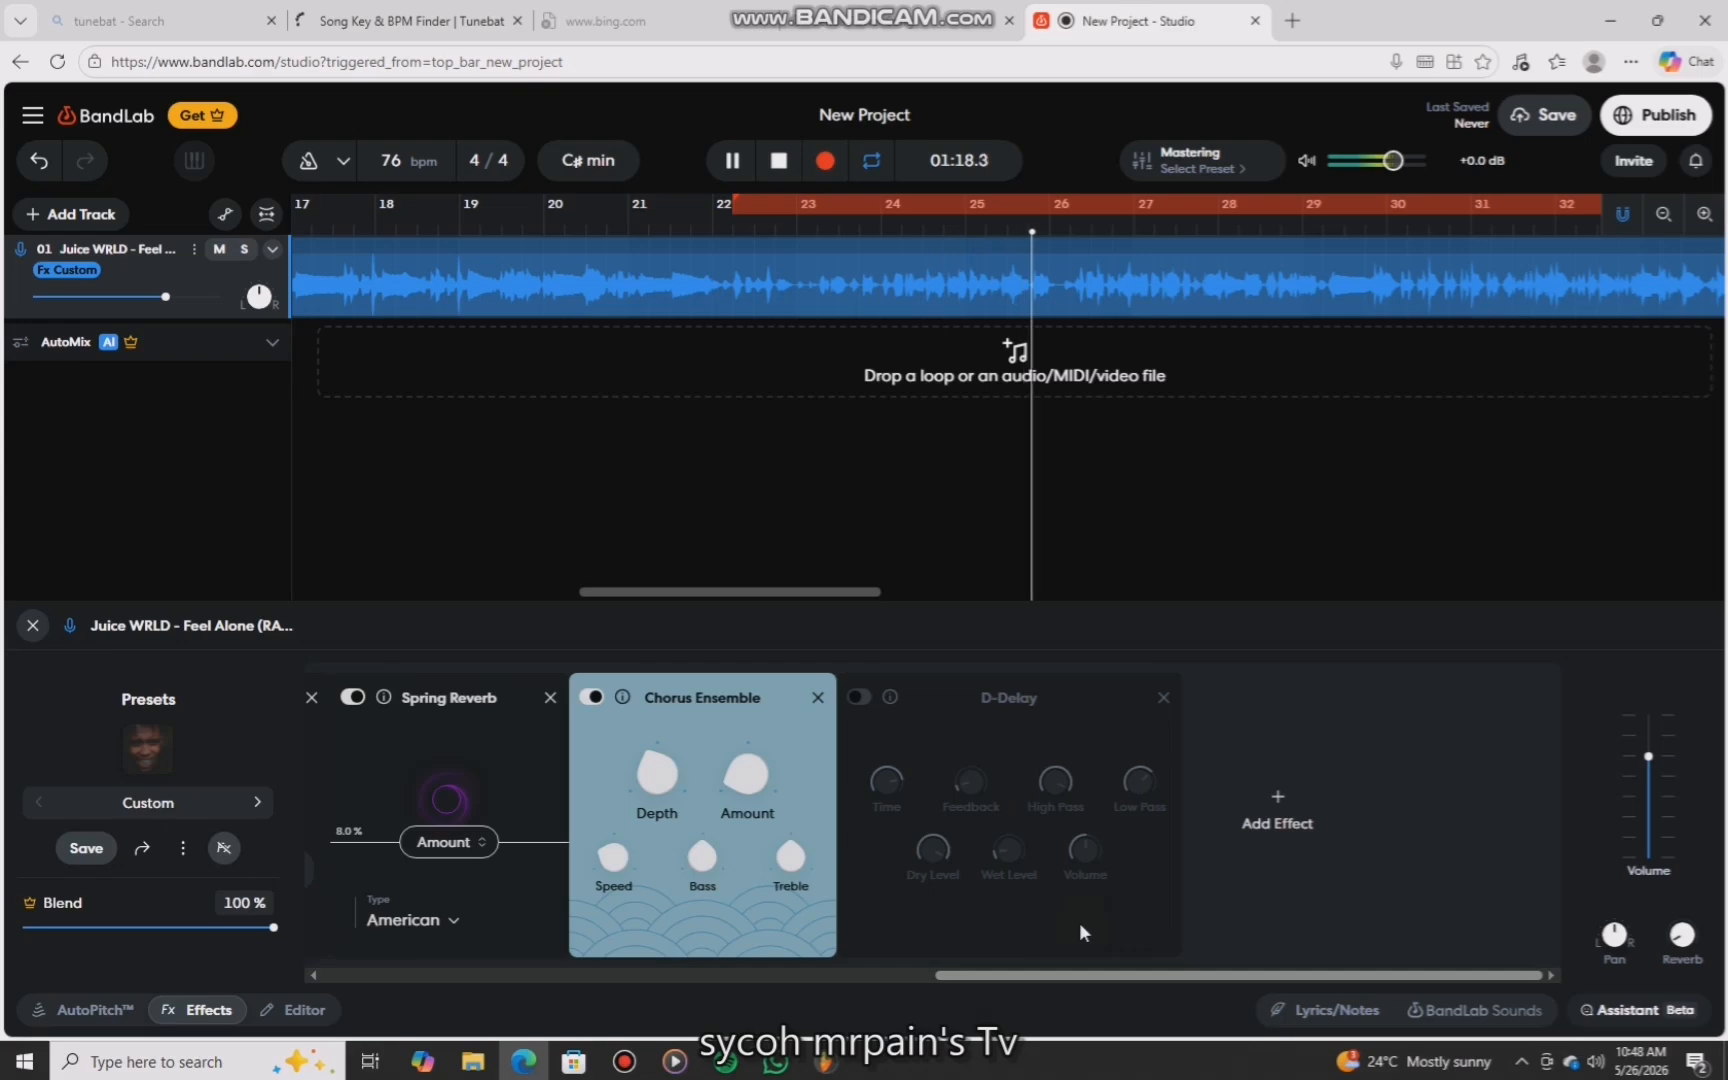
pyautogui.press('space')
# Enable the D-Delay, check its time, wet level, high pass and low pass, and play the looped section with it.
pyautogui.click(857, 698)
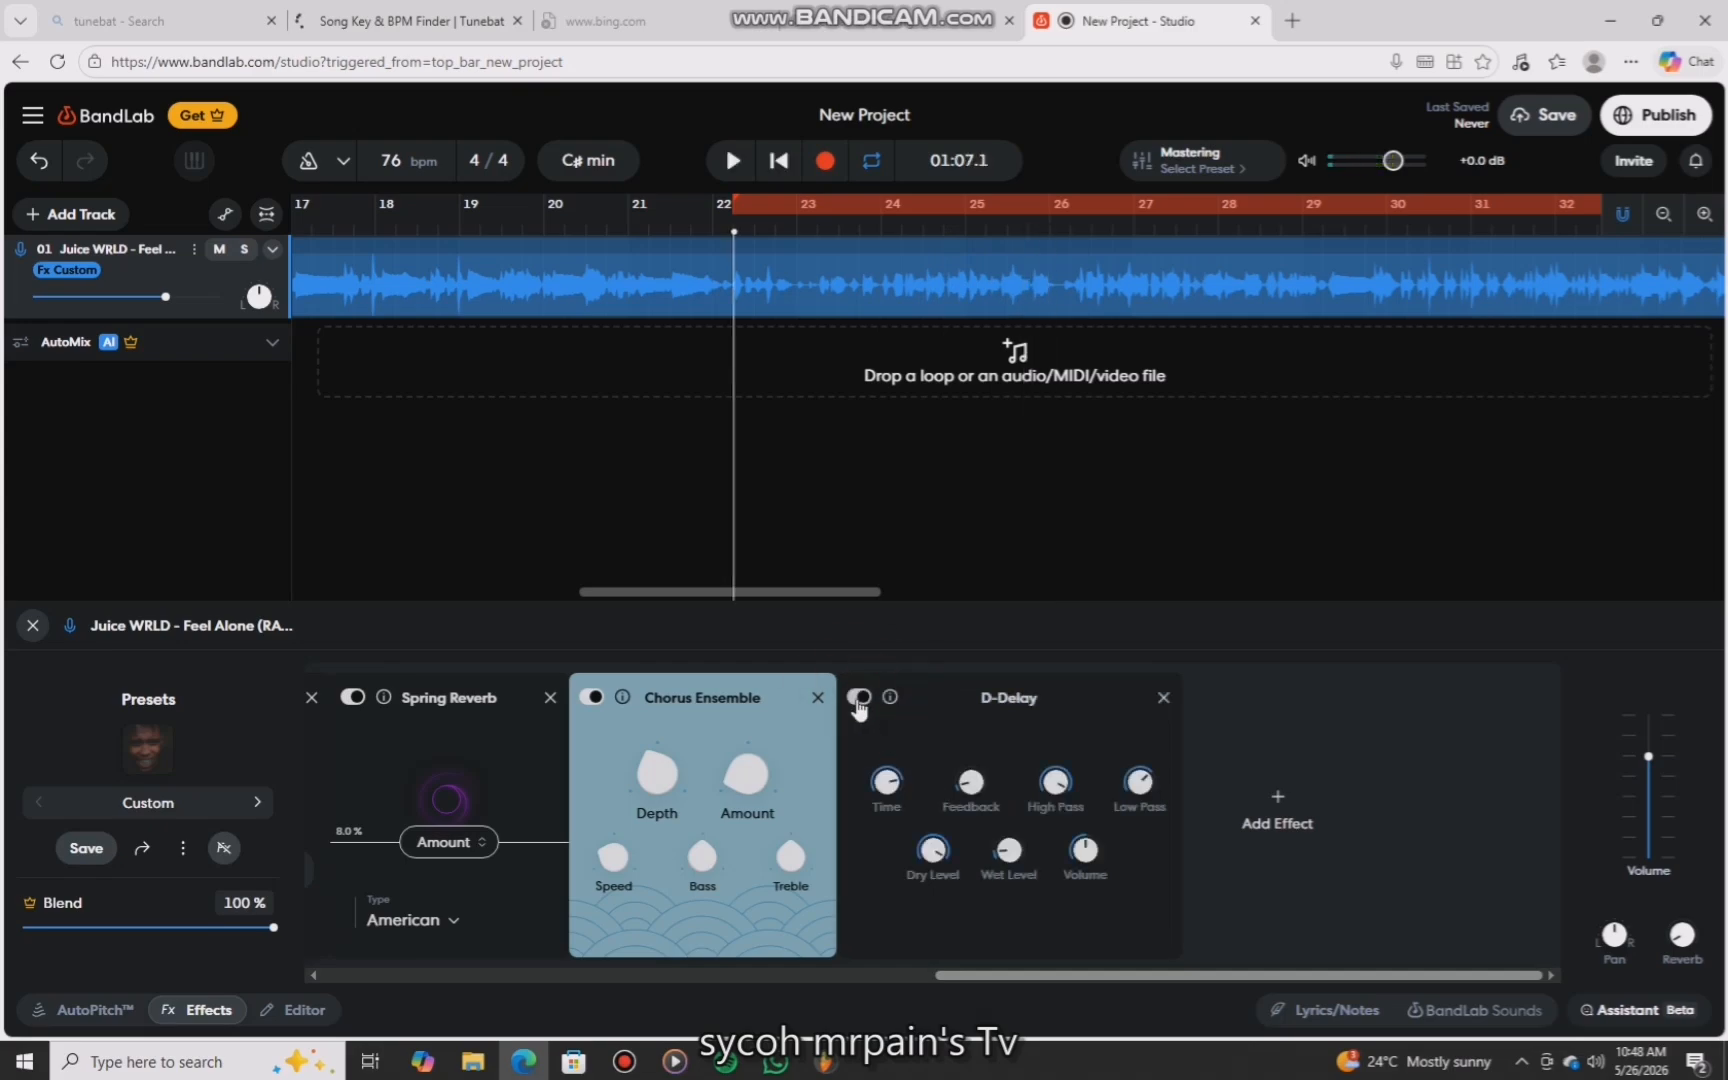
pyautogui.moveTo(887, 788)
pyautogui.moveTo(1010, 851)
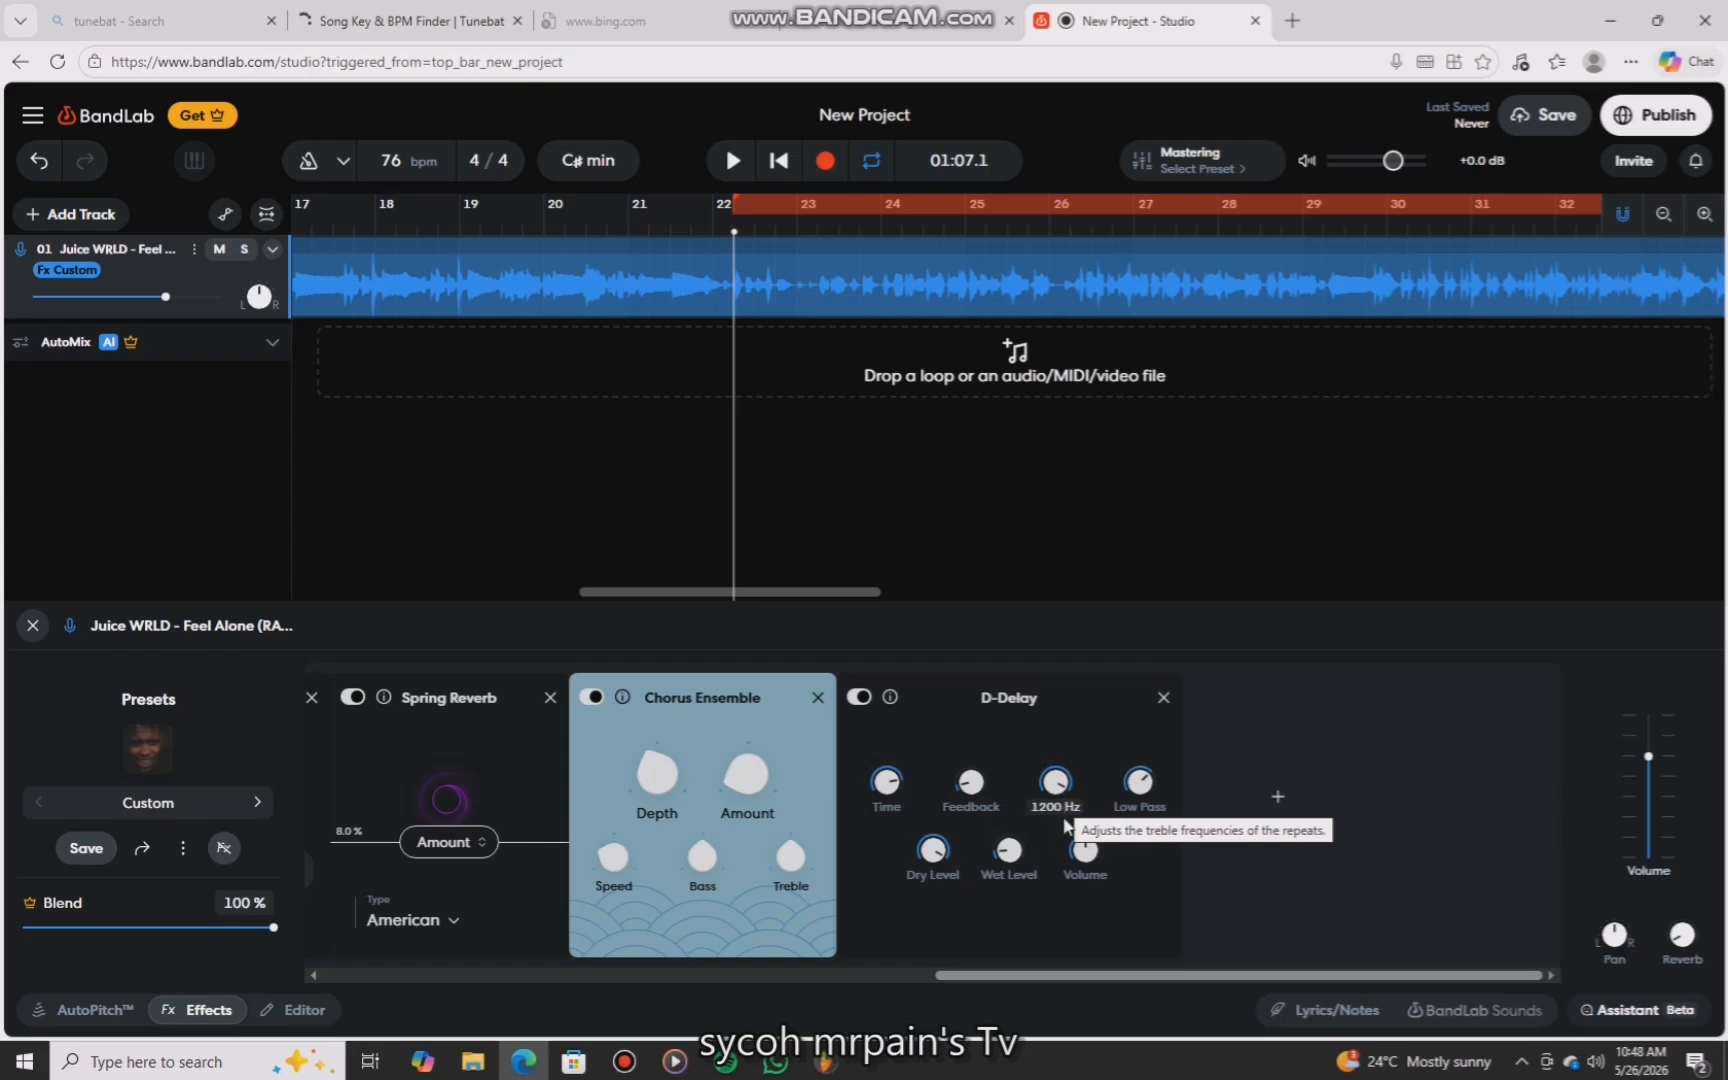
pyautogui.moveTo(1121, 808)
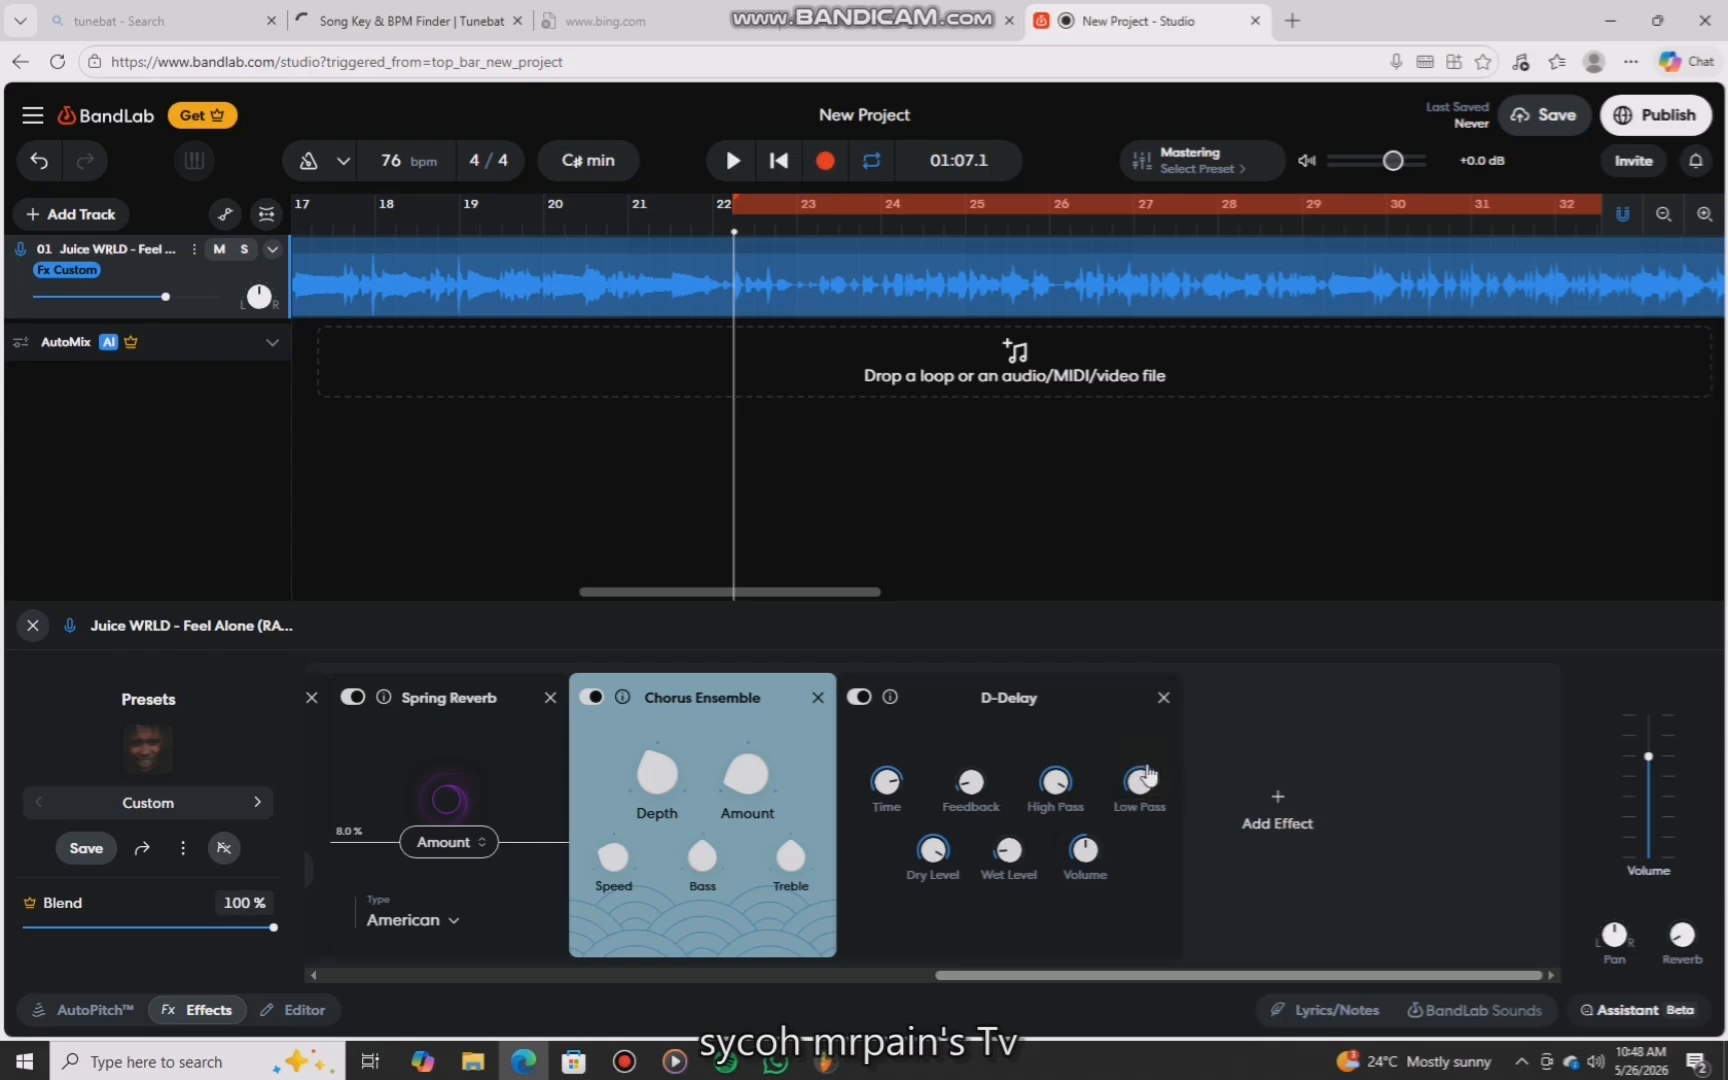
pyautogui.press('space')
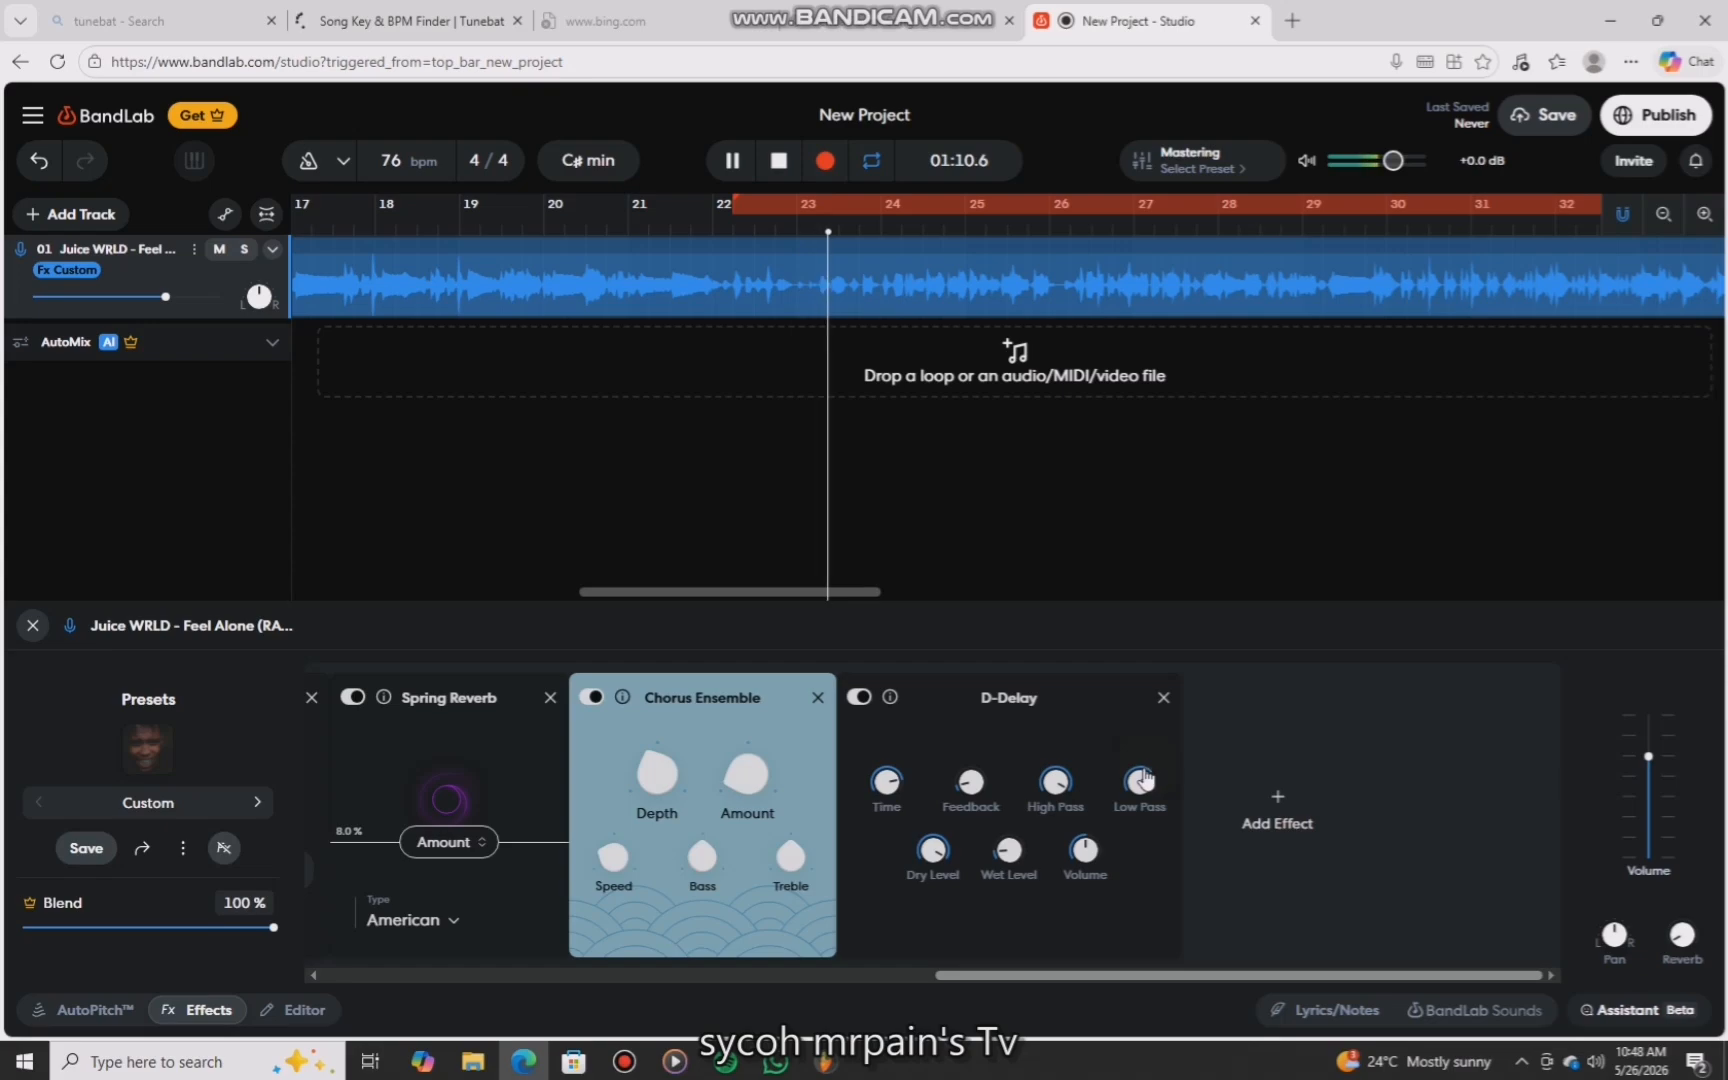
pyautogui.moveTo(1142, 772)
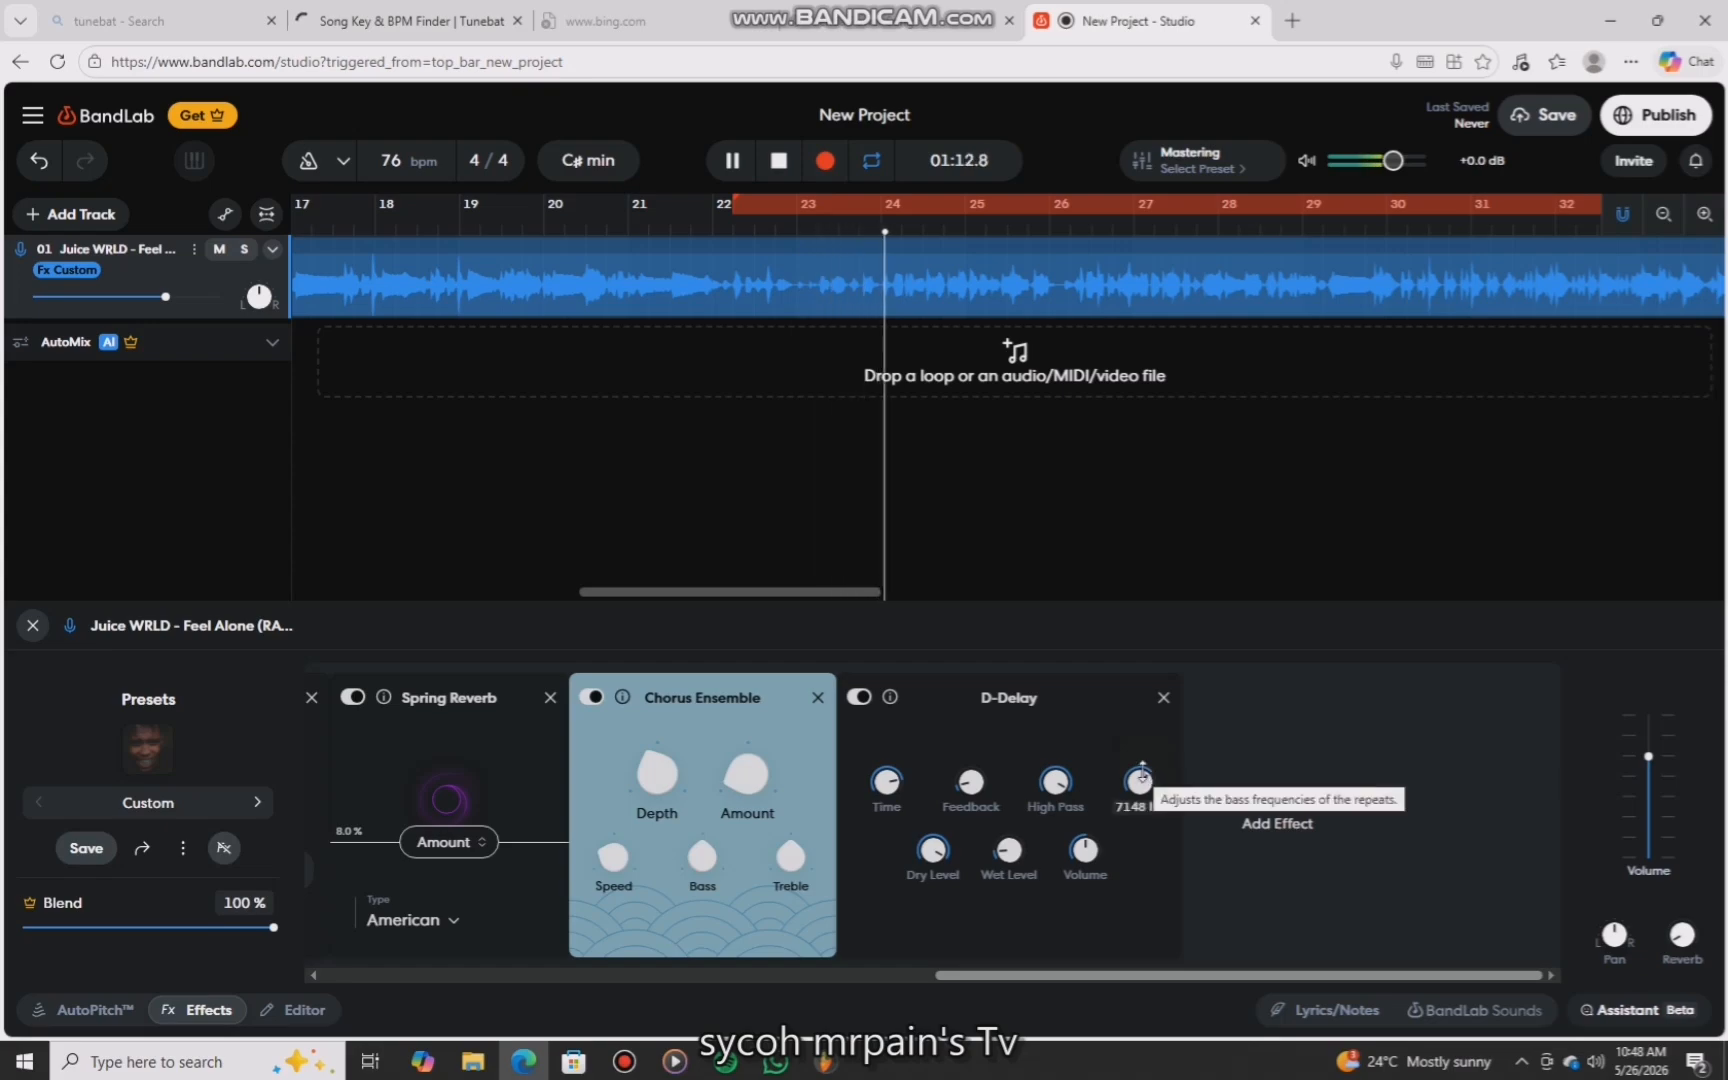
pyautogui.press('space')
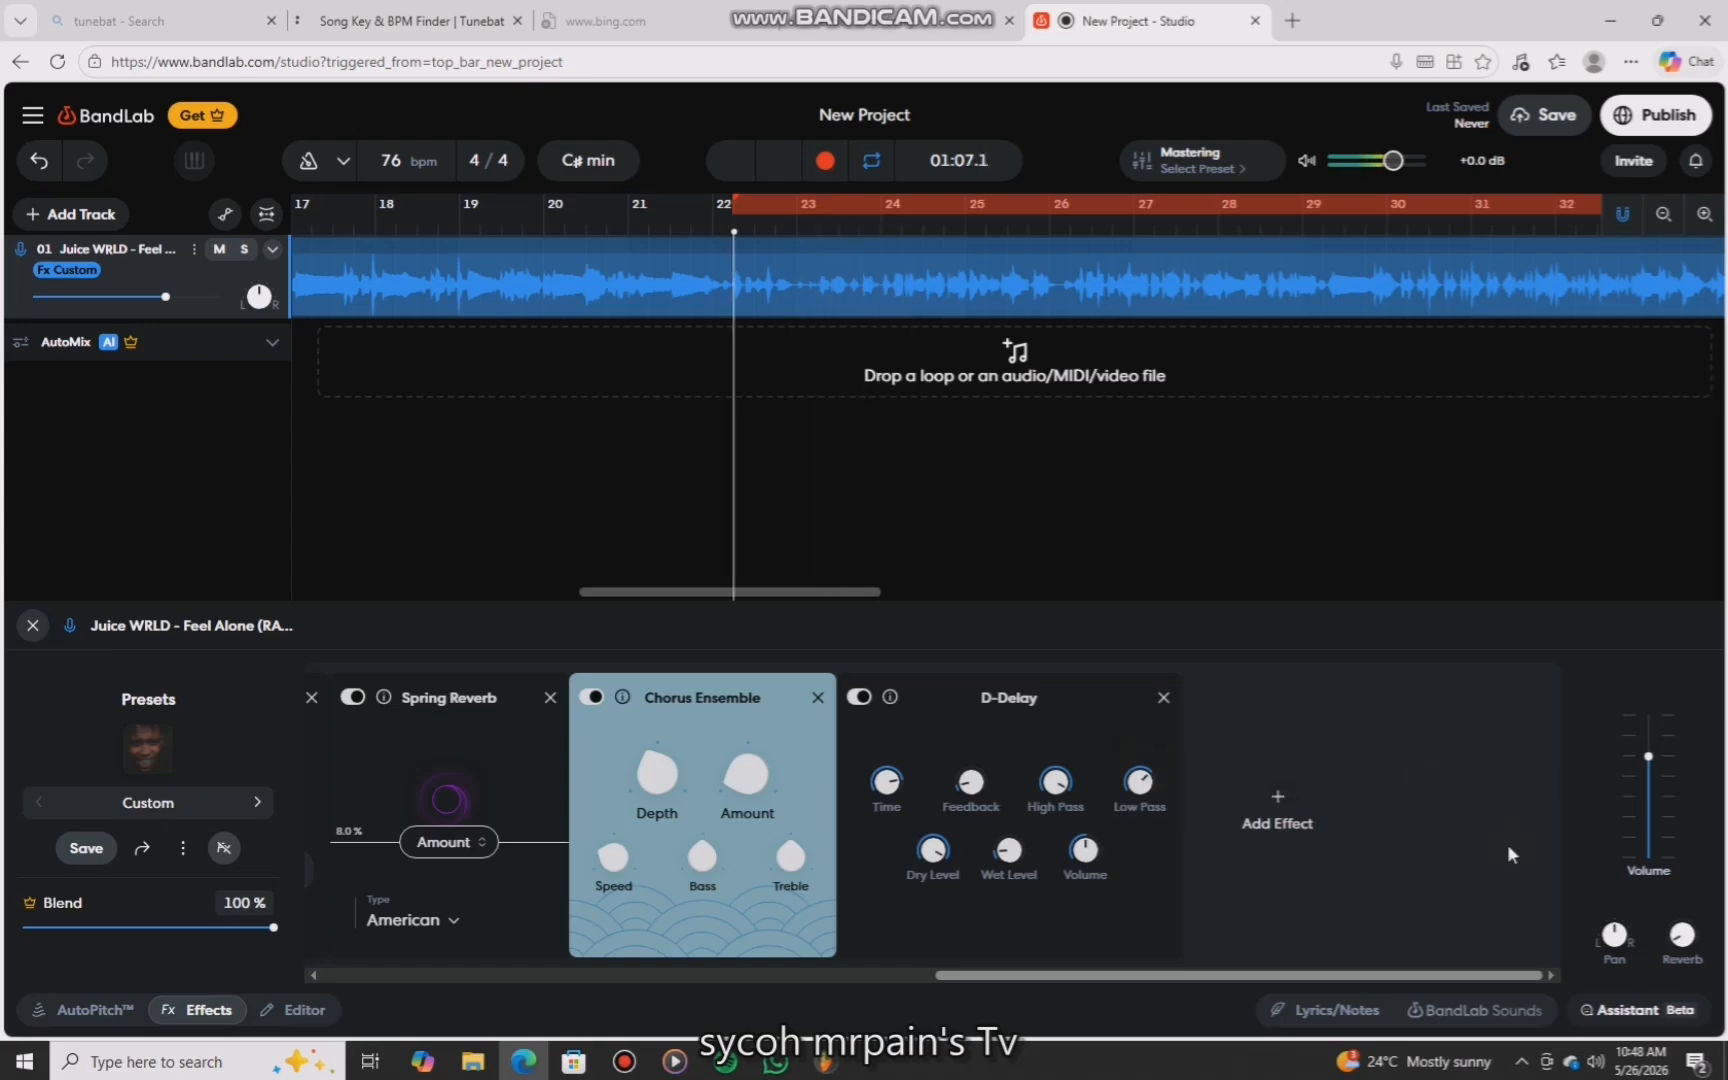
# Adjust the vocal track's Reverb level and play the looped section with the complete effect chain.
pyautogui.click(1682, 934)
pyautogui.press('space')
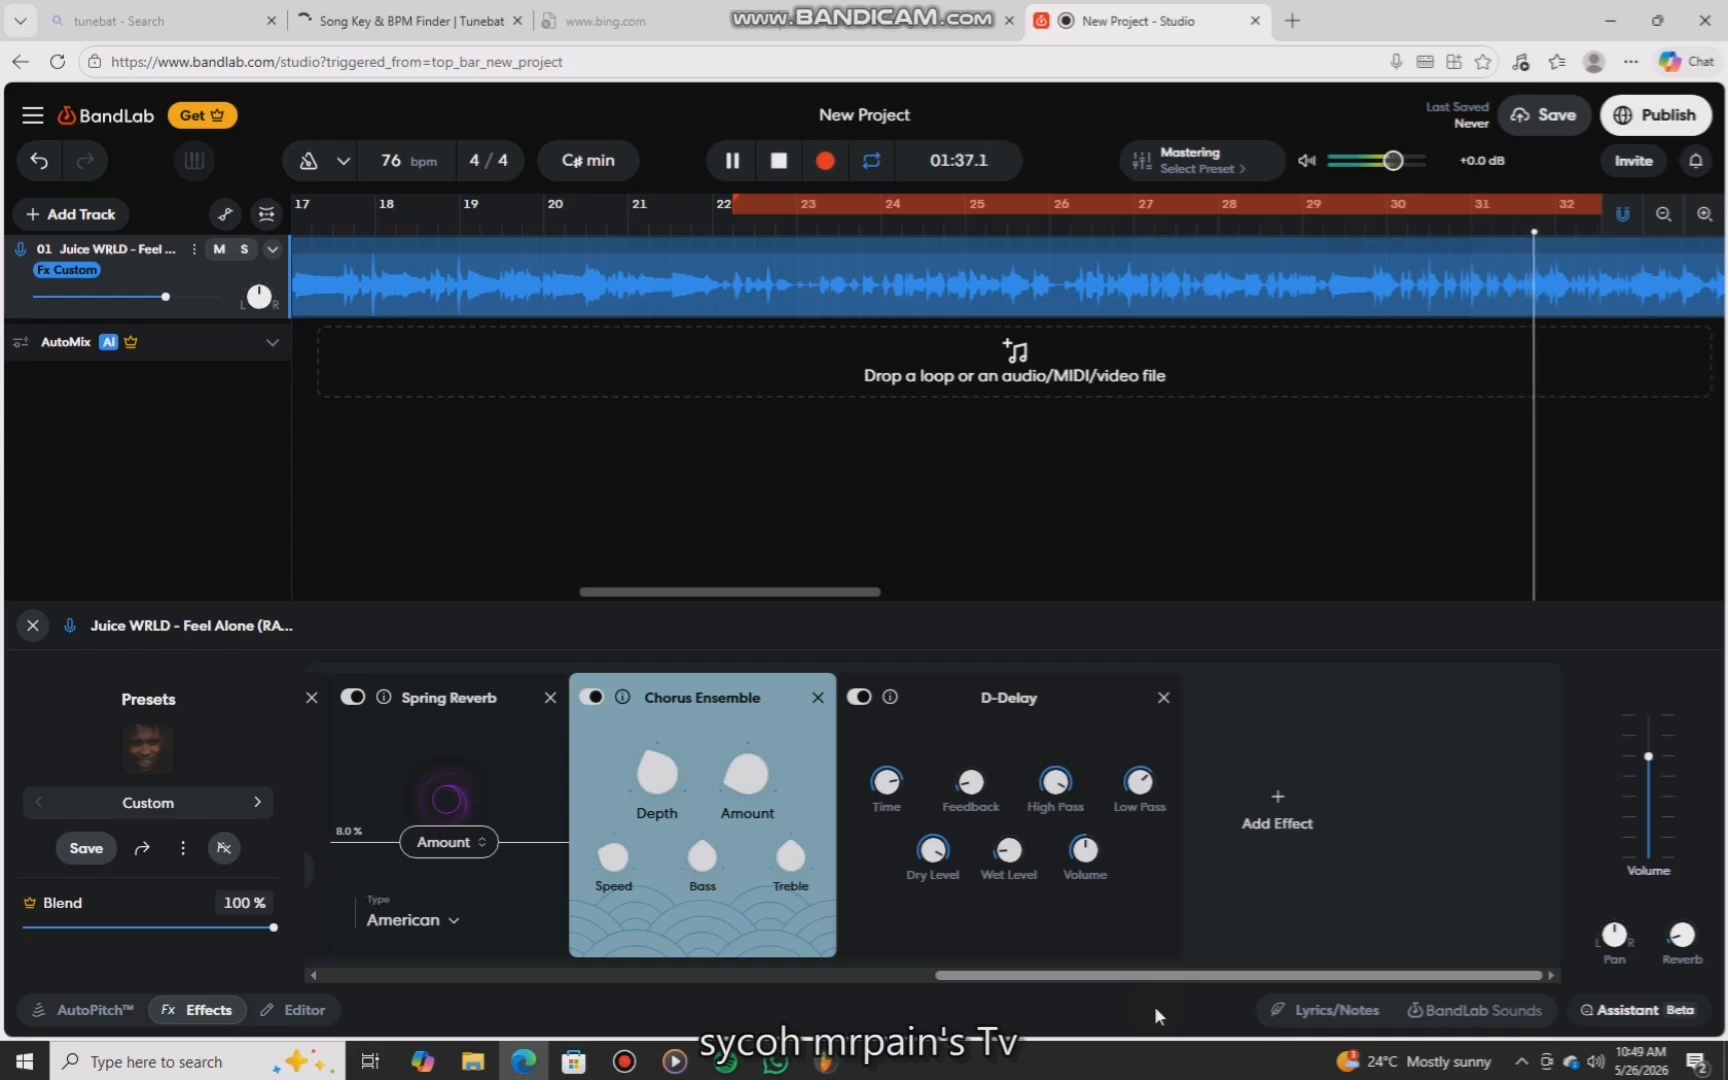
pyautogui.press('space')
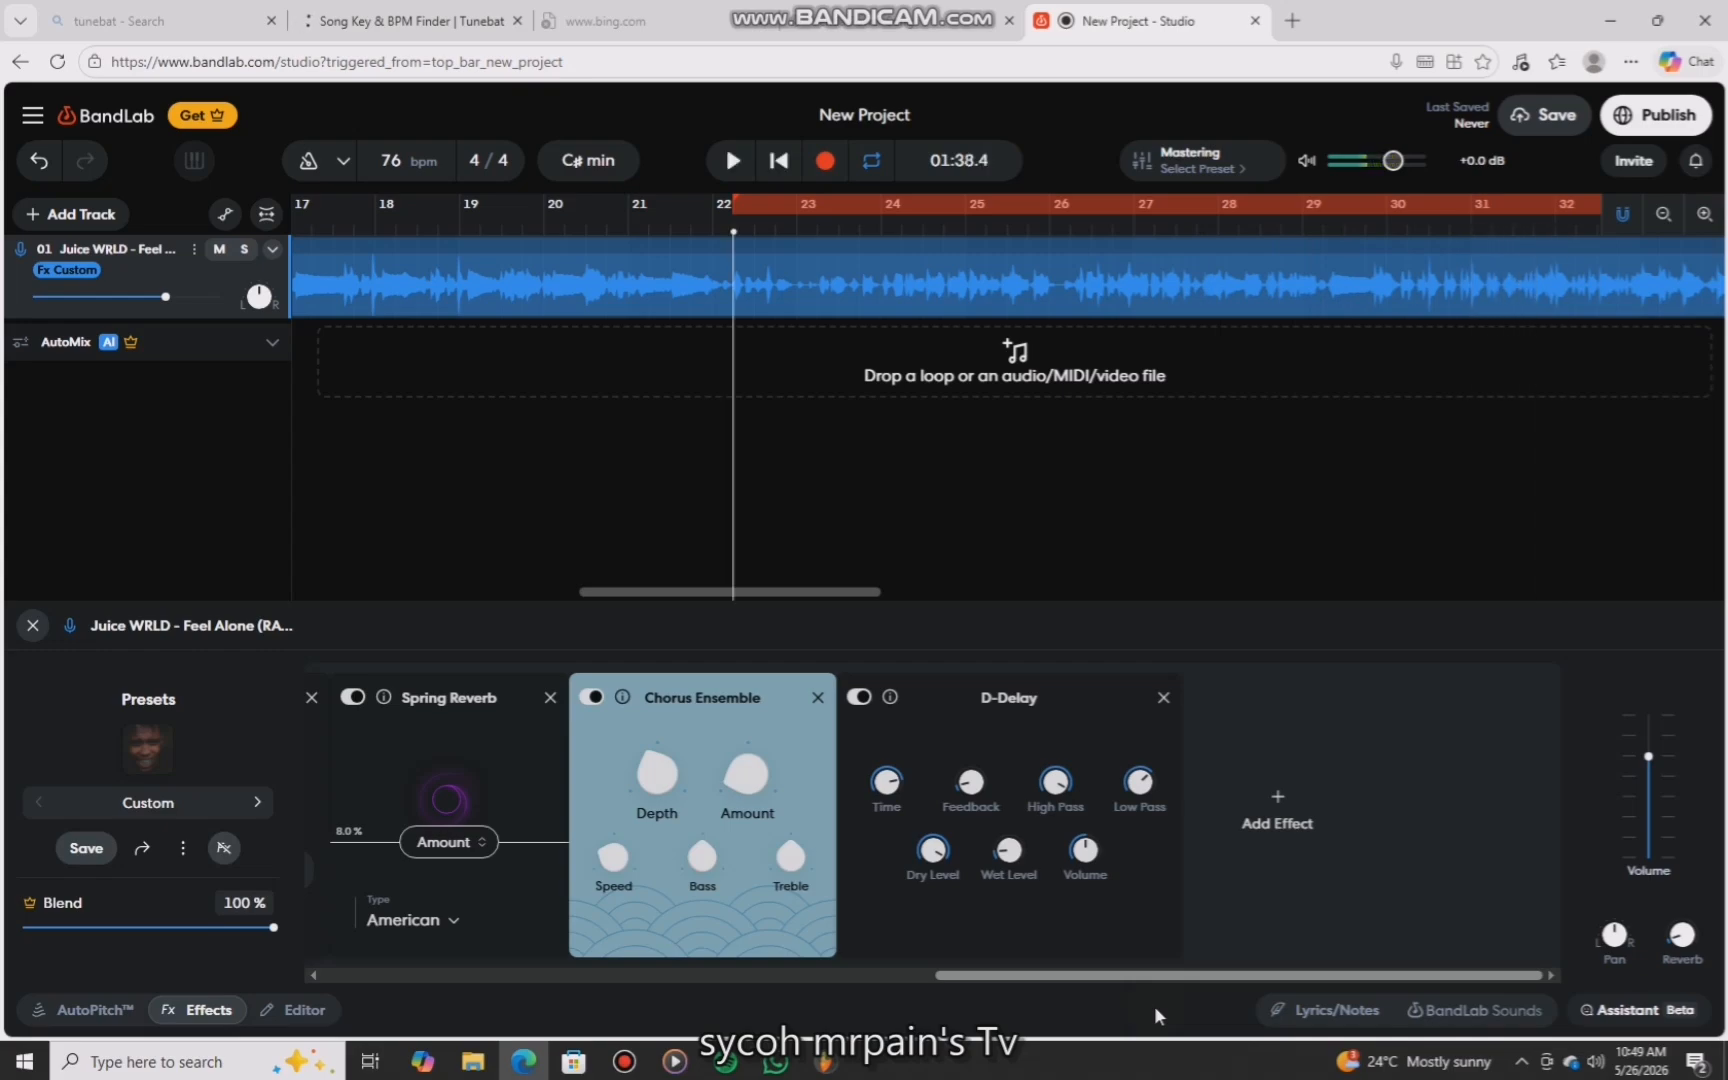